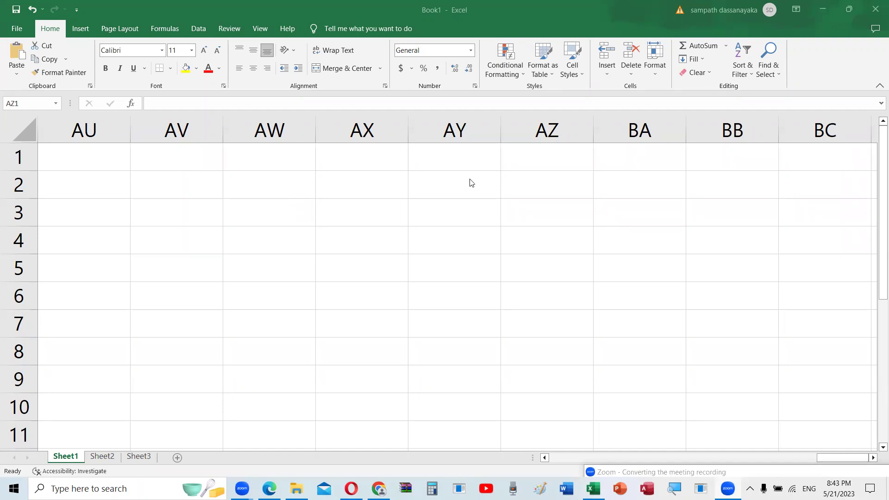
# - Select column AZ, jump with Ctrl+Right to column XFD, then come back to A1 with Ctrl+Home
pyautogui.hotkey('ctrl', 'space')
pyautogui.click(552, 158)
pyautogui.click(556, 133)
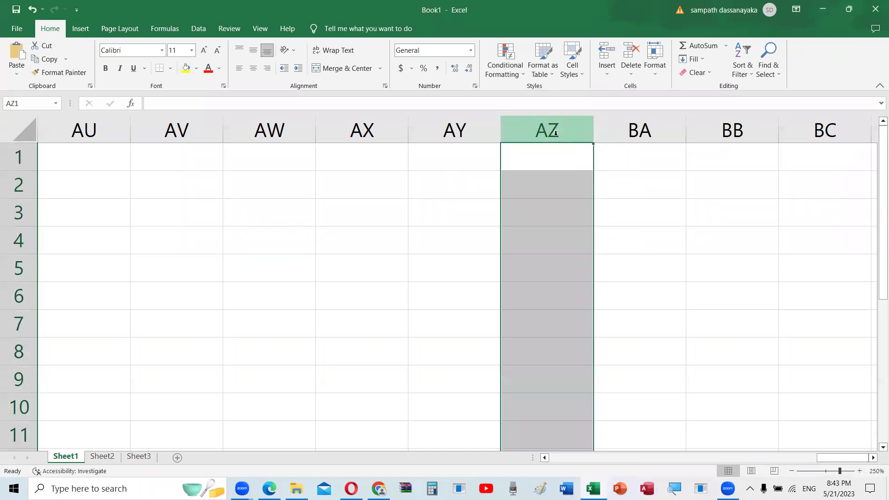
pyautogui.hotkey('ctrl', 'Right')
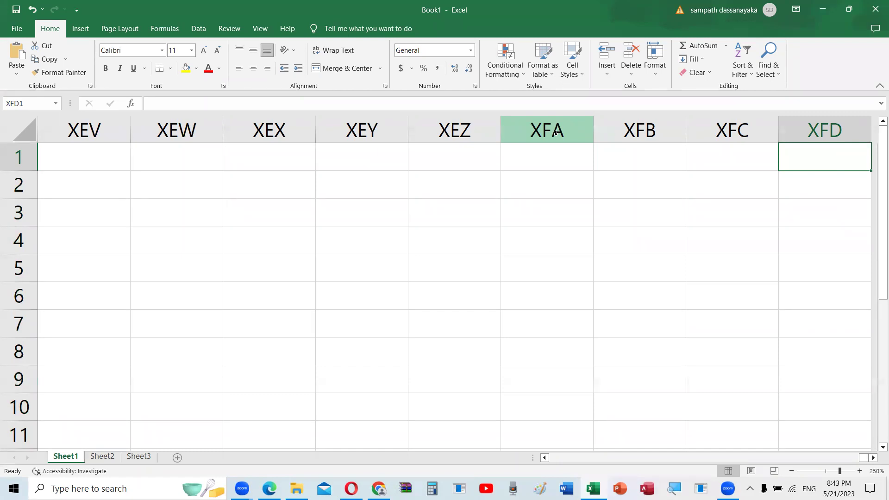
pyautogui.hotkey('ctrl', 'Home')
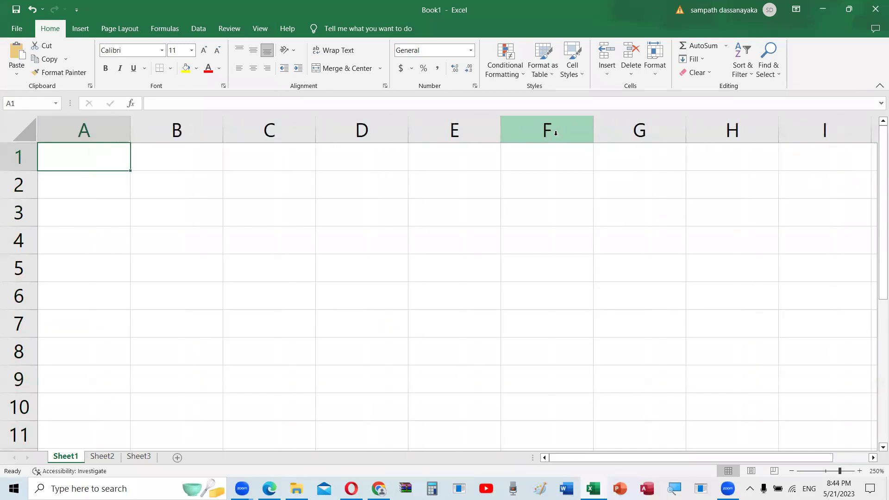
pyautogui.press('Right')
pyautogui.press('Right')
pyautogui.press('Right')
pyautogui.press('Right')
pyautogui.press('Right')
pyautogui.press('Right')
pyautogui.press('Right')
pyautogui.press('Right')
pyautogui.press('Right')
pyautogui.press('Right')
pyautogui.press('Right')
pyautogui.press('Right')
pyautogui.press('Right')
pyautogui.press('Right')
pyautogui.press('Right')
pyautogui.press('Right')
pyautogui.press('Right')
pyautogui.press('Right')
pyautogui.press('Right')
pyautogui.press('Right')
pyautogui.press('Right')
pyautogui.press('Right')
pyautogui.press('Right')
pyautogui.press('Right')
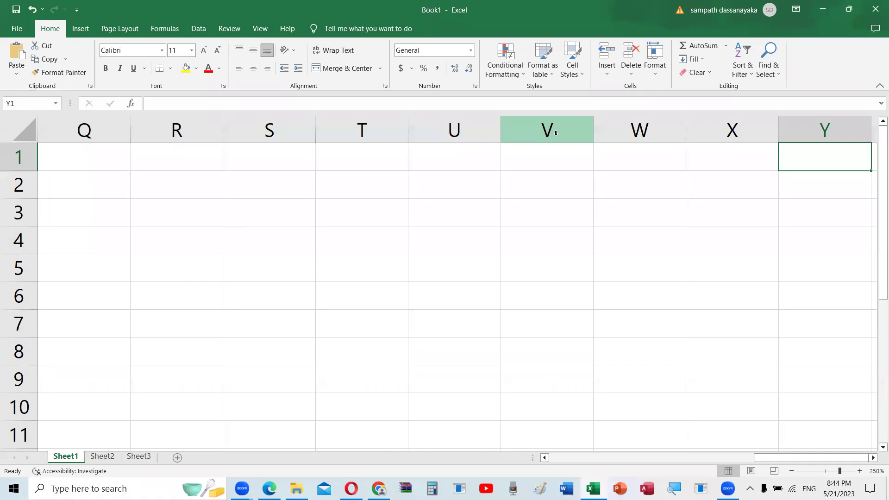
pyautogui.hotkey('ctrl', 'Right')
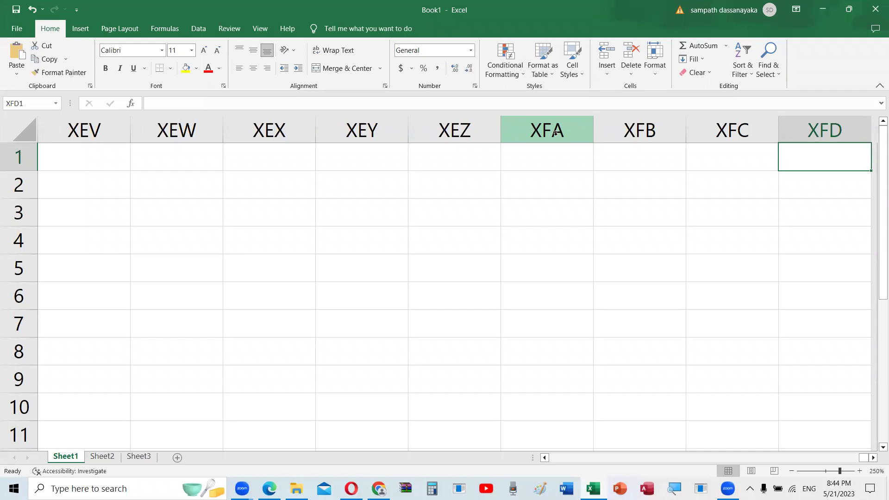
pyautogui.hotkey('ctrl', 'Left')
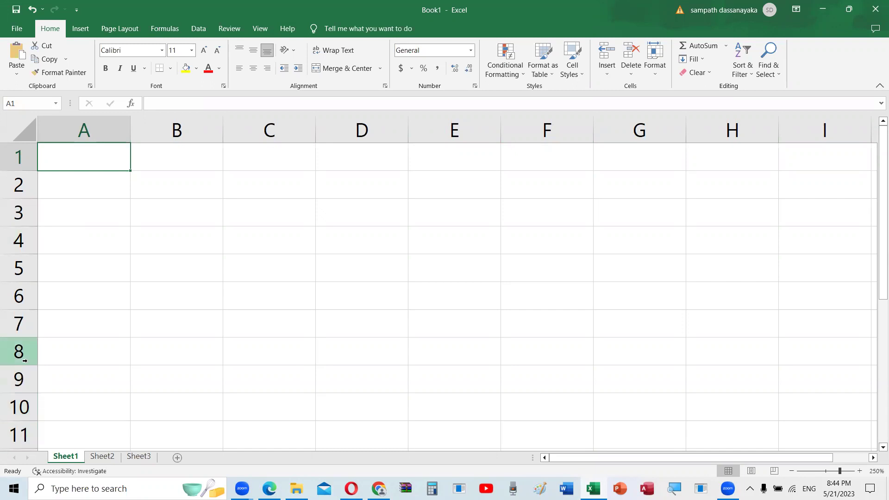
# - Scroll down the empty sheet, selecting row 100 and then row 200
pyautogui.scroll(-11, 24, 360)
pyautogui.scroll(-12, 24, 360)
pyautogui.scroll(-10, 24, 360)
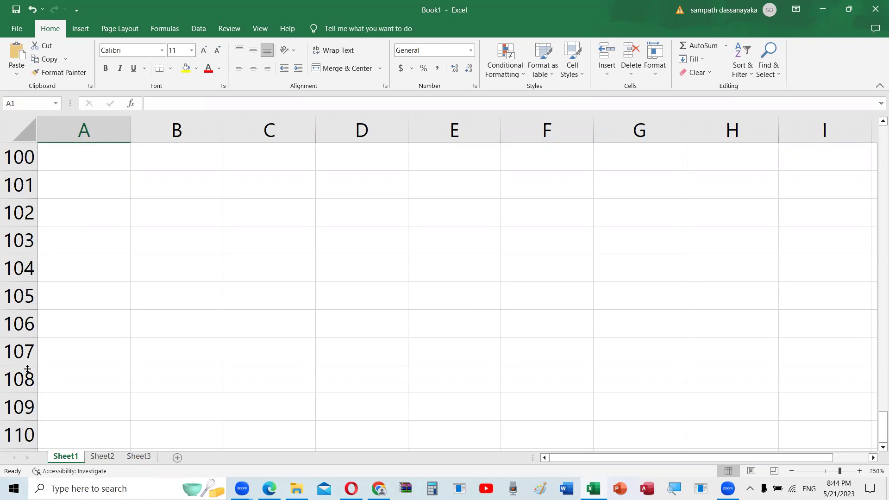
pyautogui.scroll(2, 27, 300)
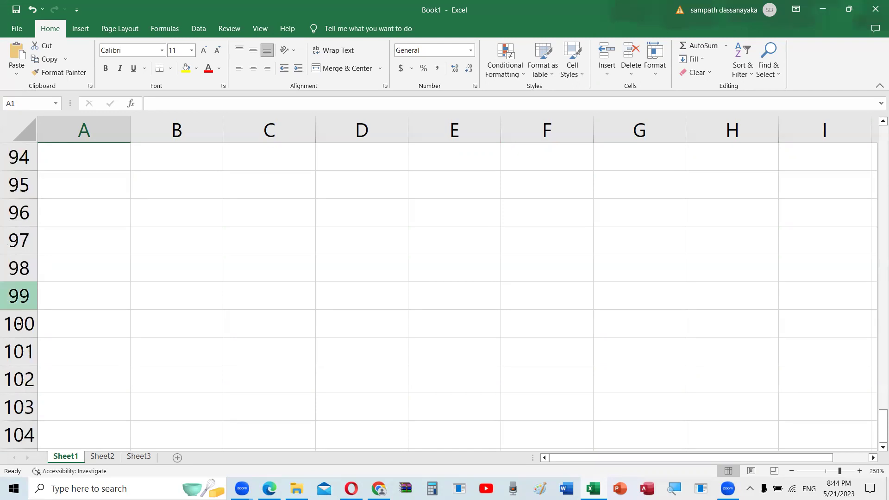
pyautogui.click(19, 323)
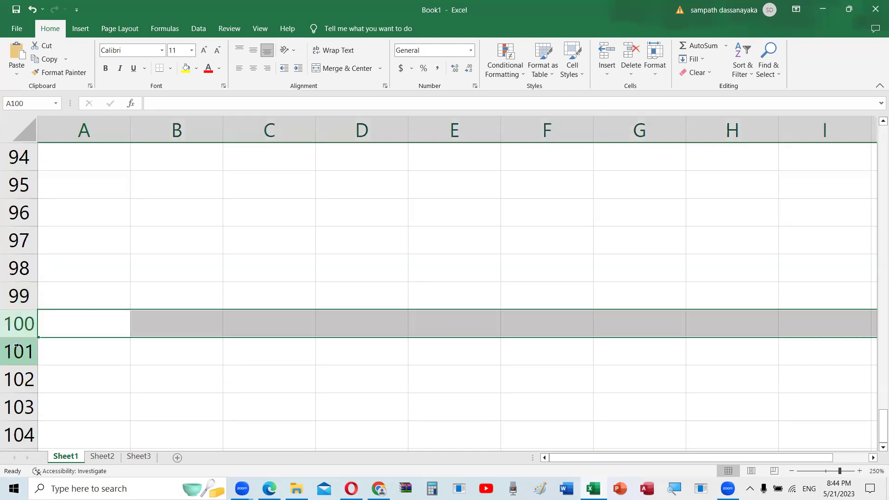
pyautogui.scroll(-1, 17, 346)
pyautogui.scroll(-20, 17, 346)
pyautogui.scroll(-9, 17, 346)
pyautogui.scroll(-4, 17, 346)
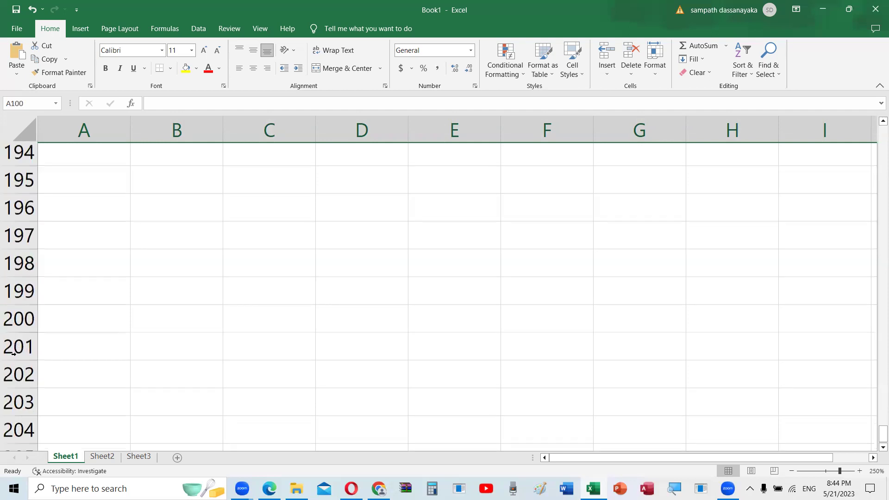
pyautogui.scroll(-1, 16, 324)
pyautogui.click(18, 273)
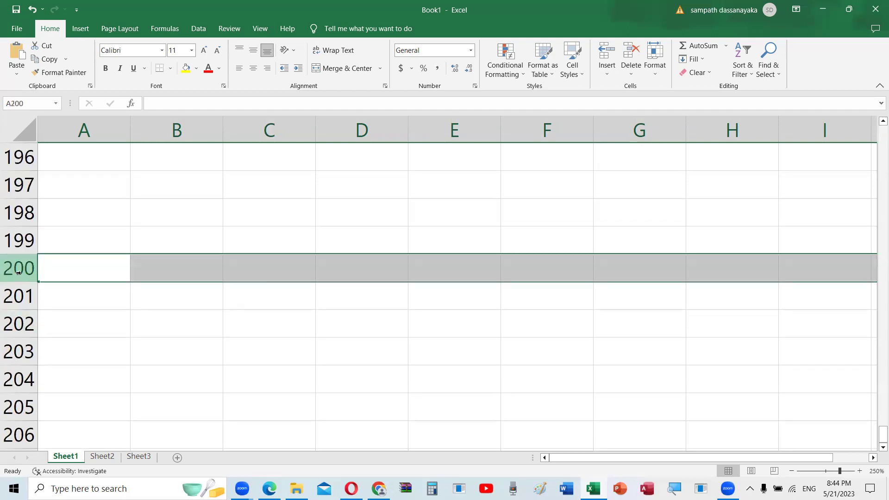
# - Keep scrolling down to row 1000 and select that row
pyautogui.scroll(-1, 18, 273)
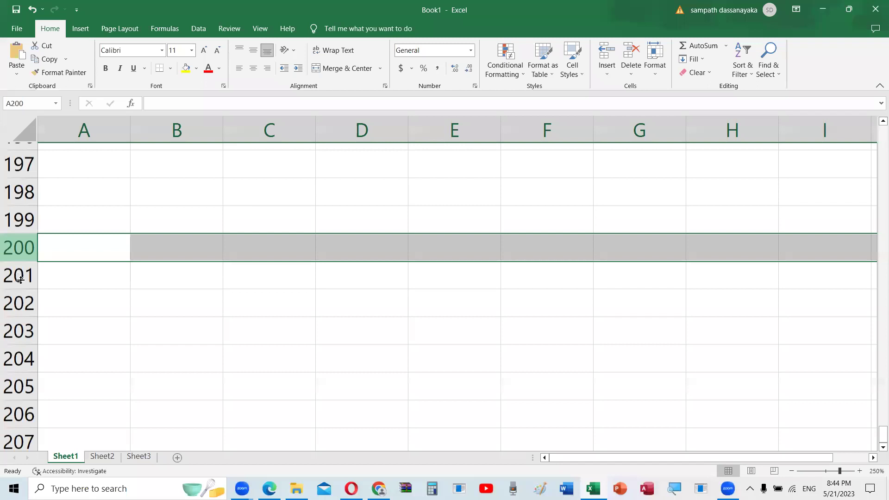
pyautogui.scroll(-20, 18, 282)
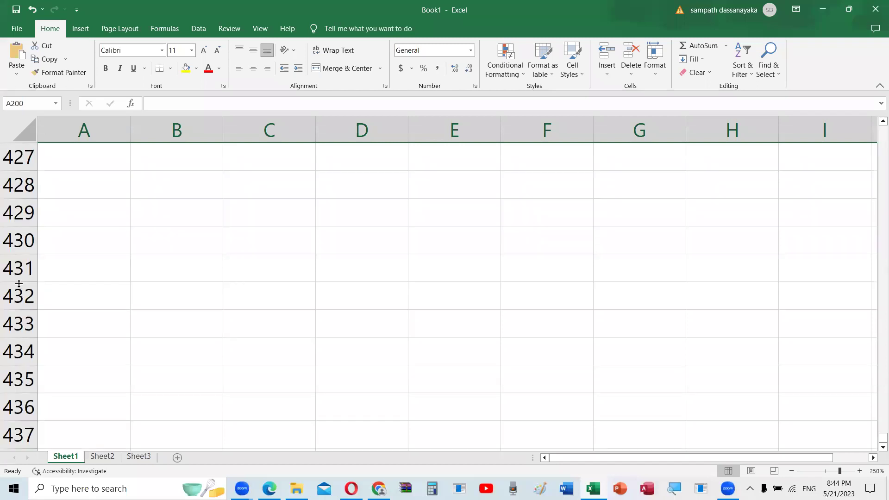
pyautogui.scroll(-20, 19, 283)
pyautogui.scroll(-13, 19, 283)
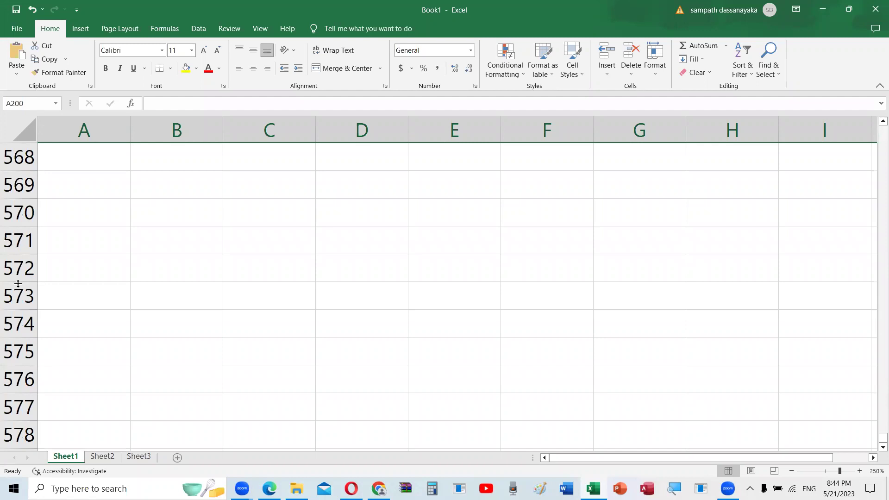
pyautogui.scroll(-20, 18, 284)
pyautogui.scroll(-18, 18, 283)
pyautogui.scroll(-4, 18, 283)
pyautogui.scroll(-11, 19, 283)
pyautogui.scroll(-12, 19, 283)
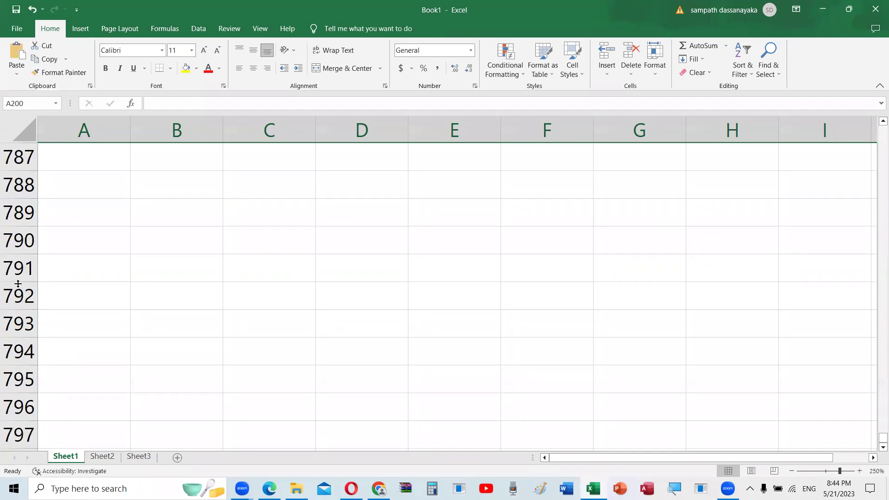
pyautogui.scroll(-20, 18, 283)
pyautogui.scroll(-20, 18, 284)
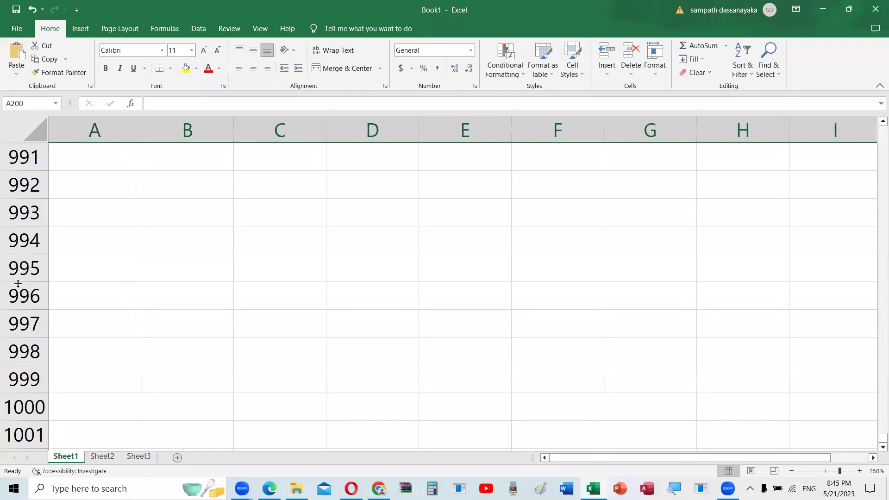
pyautogui.scroll(-5, 18, 283)
pyautogui.scroll(3, 14, 272)
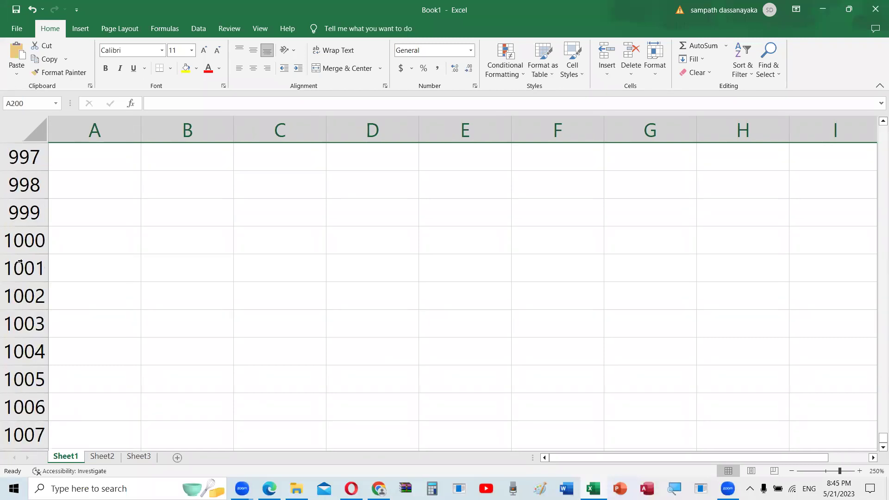
pyautogui.click(27, 243)
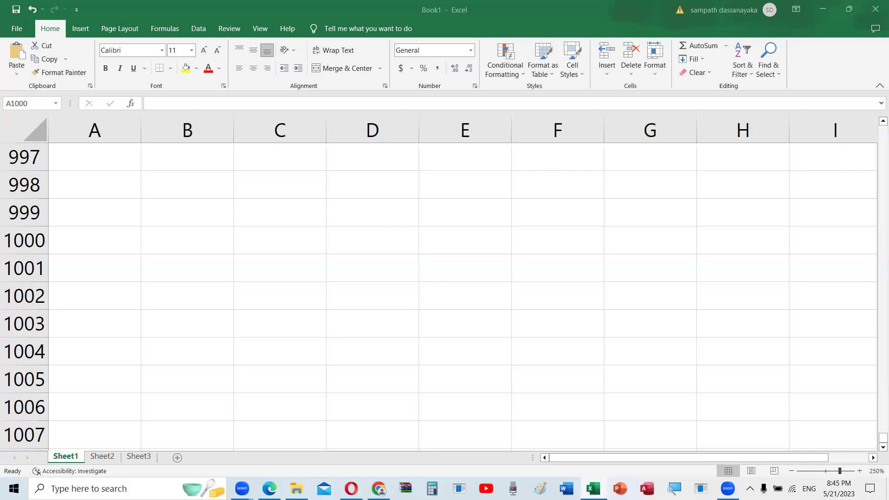
# - Select row 1000, jump to row 1048576, step up to 1048575, and return to A1
pyautogui.hotkey('shift', 'space')
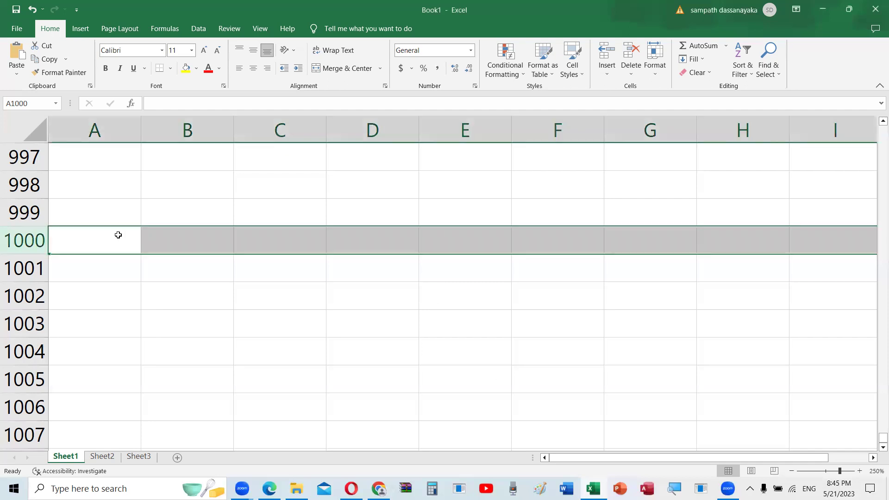
pyautogui.hotkey('ctrl', 'Down')
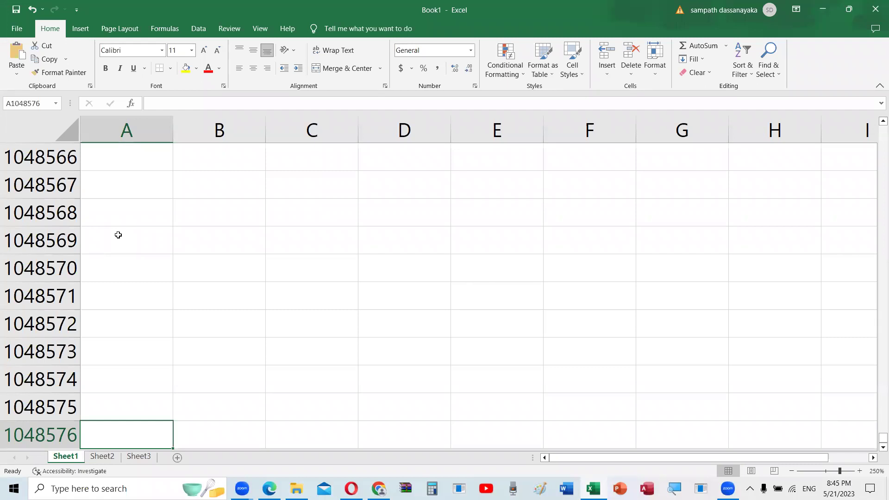
pyautogui.hotkey('ctrl', 'Up')
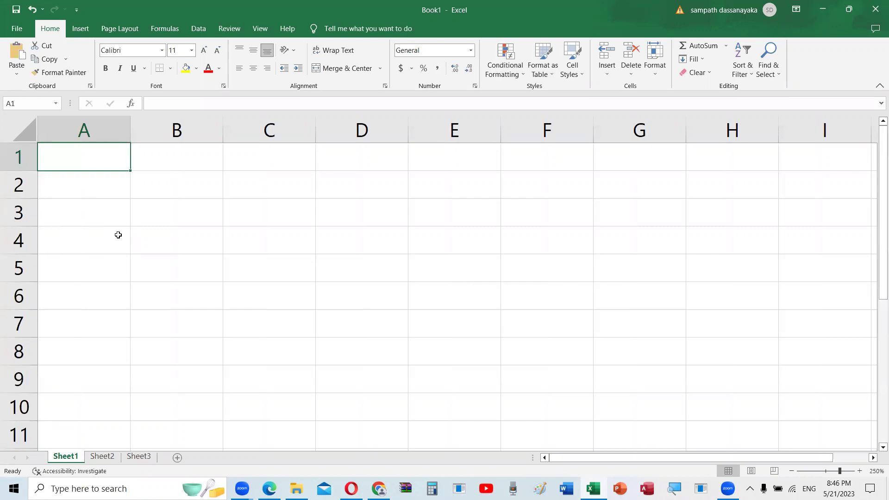
pyautogui.hotkey('ctrl', 'Down')
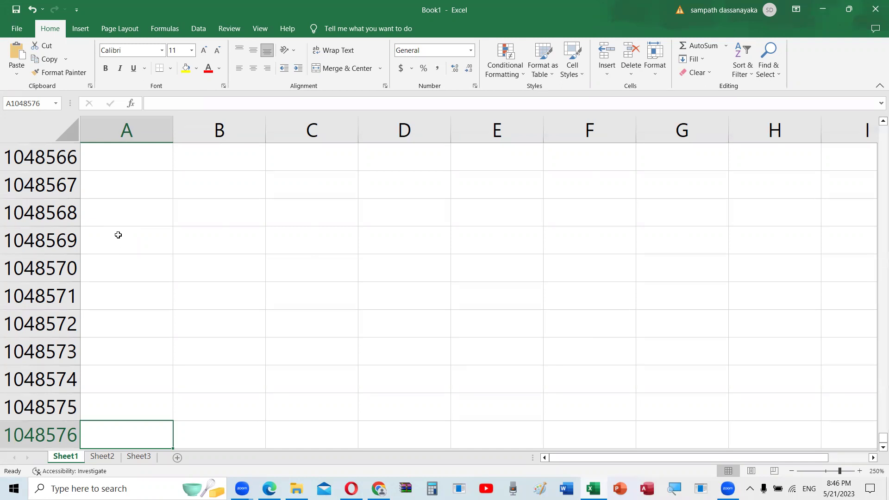
pyautogui.press('Up')
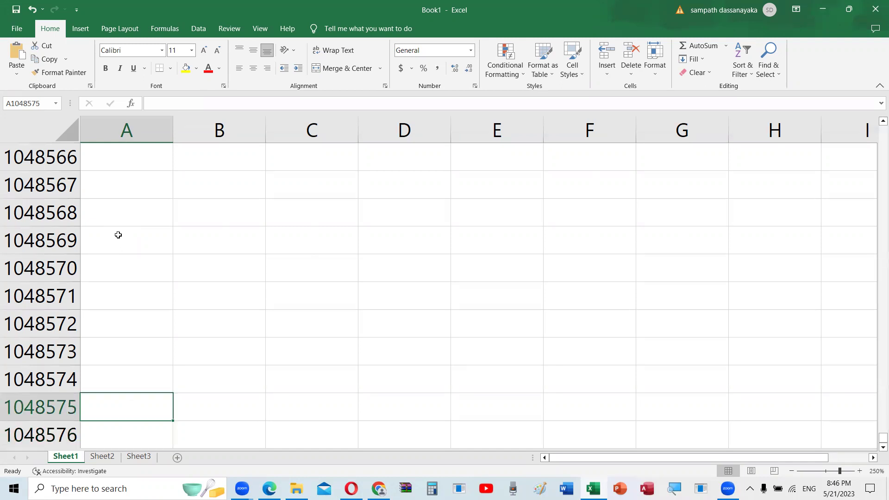
pyautogui.hotkey('ctrl', 'Home')
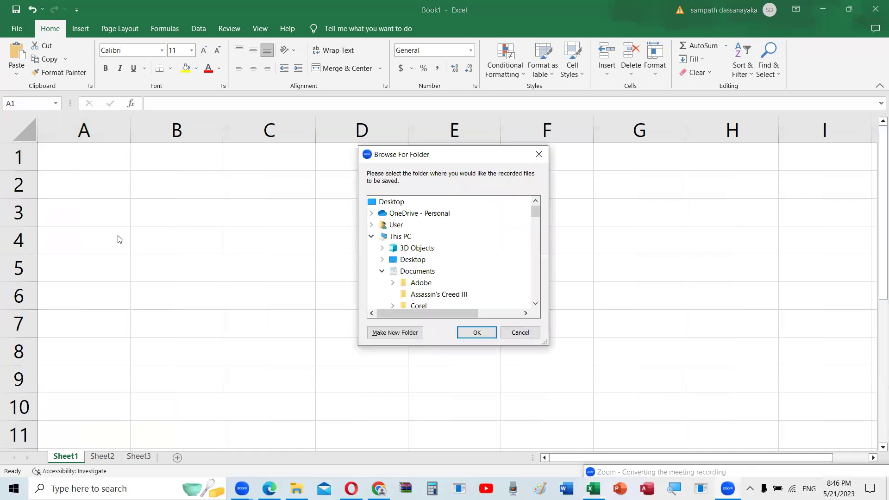
# - Practice selecting cell A1, several columns, rows 1 and 2, and column A, ending on B2
pyautogui.click(479, 332)
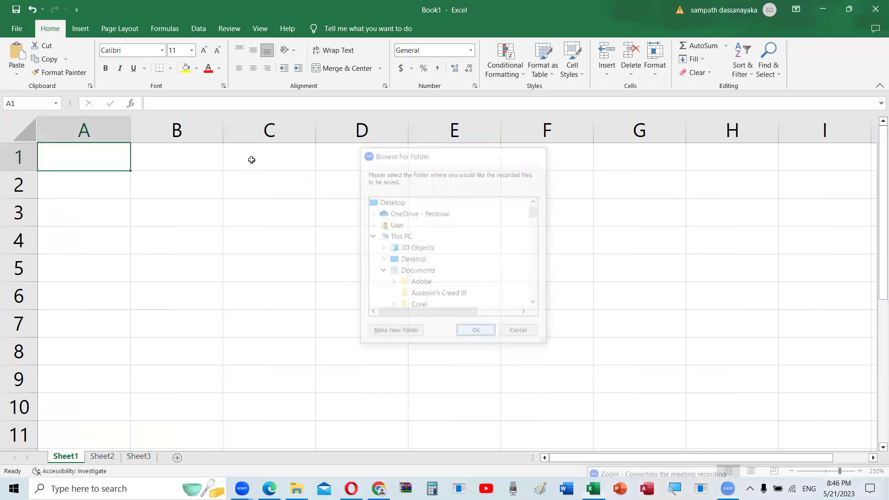
pyautogui.press('Down')
pyautogui.press('Down')
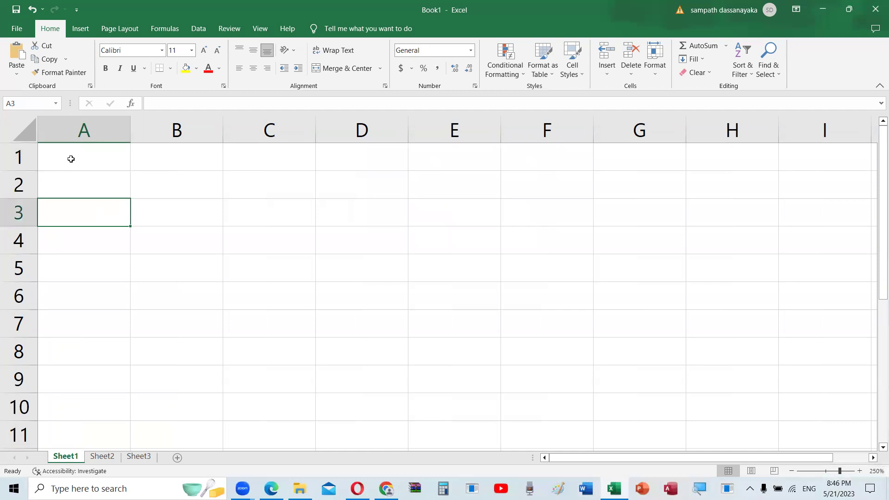
pyautogui.click(71, 159)
pyautogui.moveTo(113, 126); pyautogui.dragTo(457, 123)
pyautogui.click(28, 163)
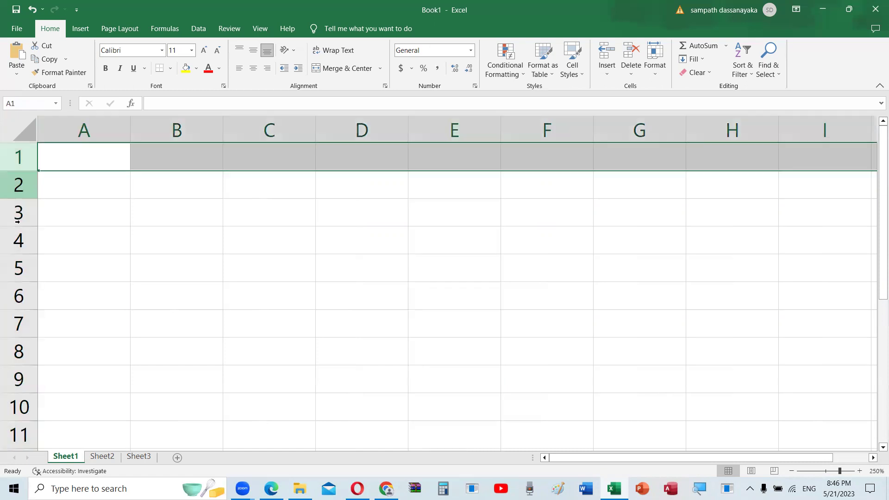
pyautogui.click(19, 185)
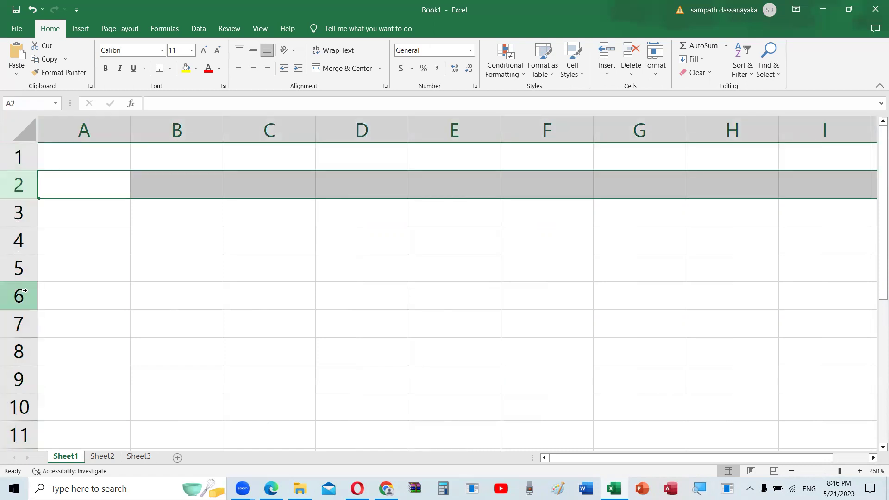
pyautogui.click(88, 130)
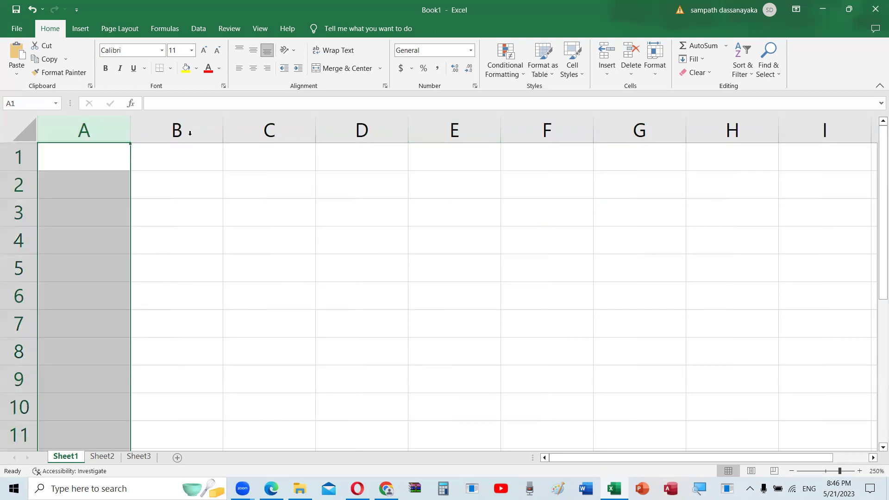
pyautogui.click(179, 182)
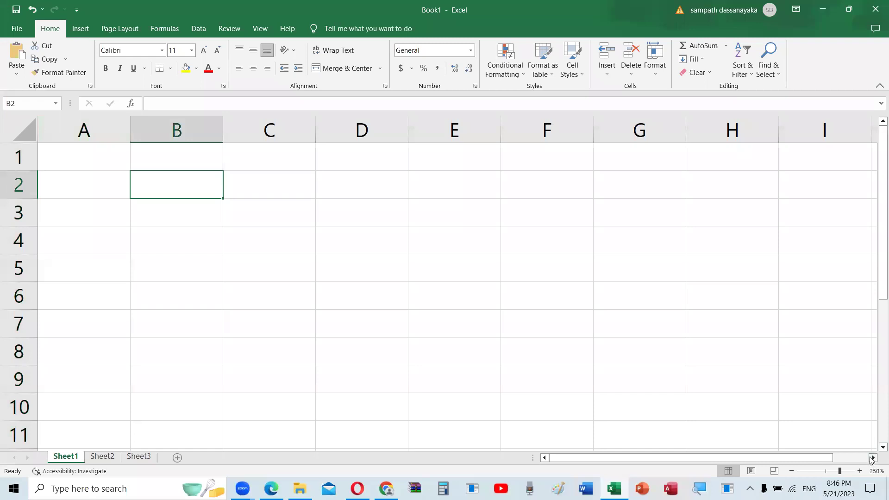
# - Scroll right to columns K–S, then scroll down the rows and back up to row 1
pyautogui.click(872, 457)
pyautogui.click(872, 457)
pyautogui.click(873, 458)
pyautogui.click(872, 457)
pyautogui.click(872, 457)
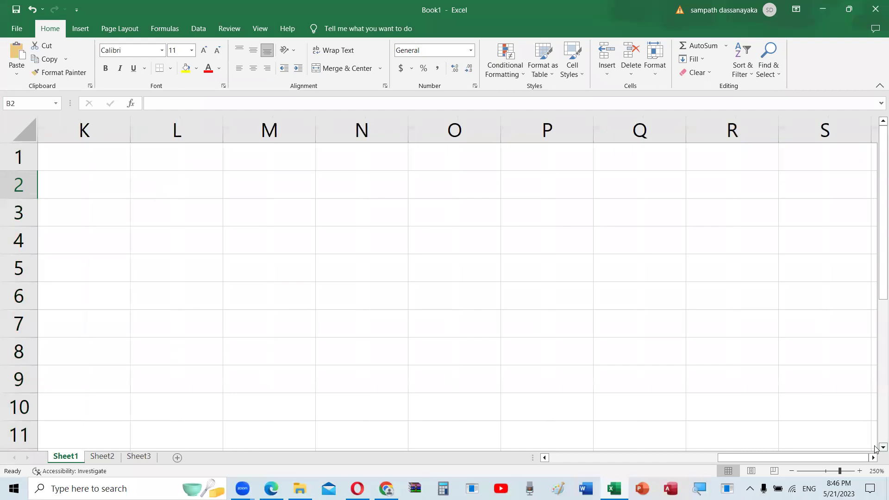
pyautogui.click(877, 448)
pyautogui.scroll(-2, 875, 448)
pyautogui.scroll(-2, 875, 449)
pyautogui.scroll(-2, 875, 447)
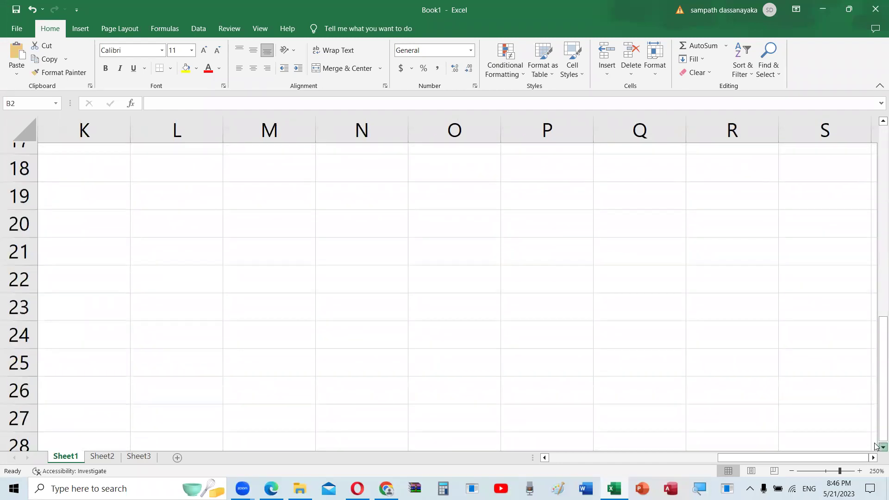
pyautogui.scroll(-1, 875, 447)
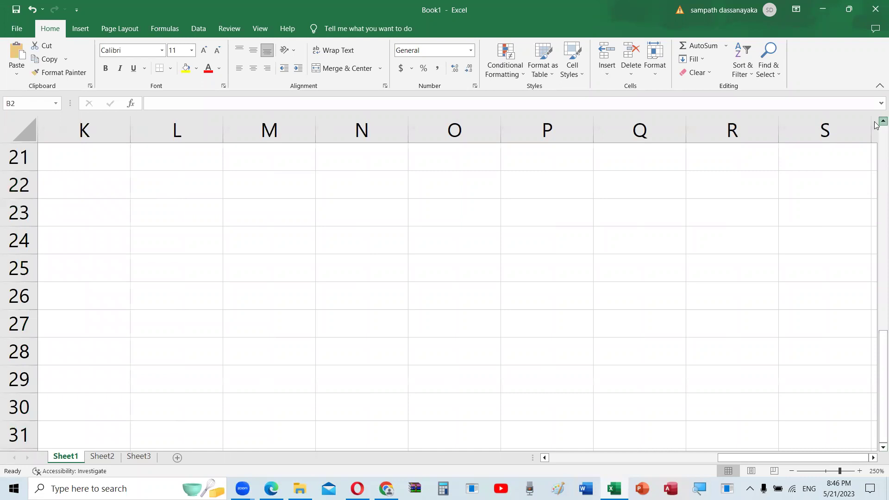
pyautogui.scroll(2, 875, 125)
pyautogui.scroll(1, 875, 125)
pyautogui.scroll(1, 875, 125)
pyautogui.scroll(2, 874, 125)
pyautogui.scroll(2, 875, 125)
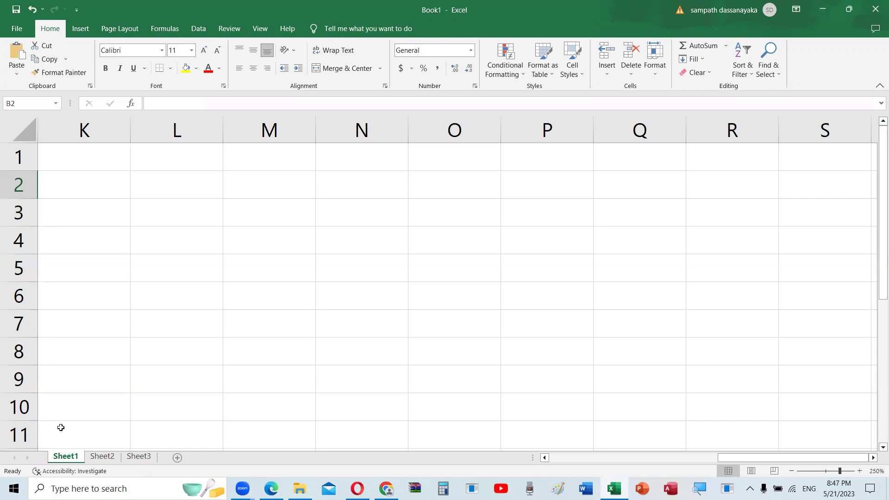
# - Visit Sheet2 and Sheet3, add Sheet4 and Sheet5, and return to Sheet1
pyautogui.click(97, 457)
pyautogui.click(135, 457)
pyautogui.click(177, 458)
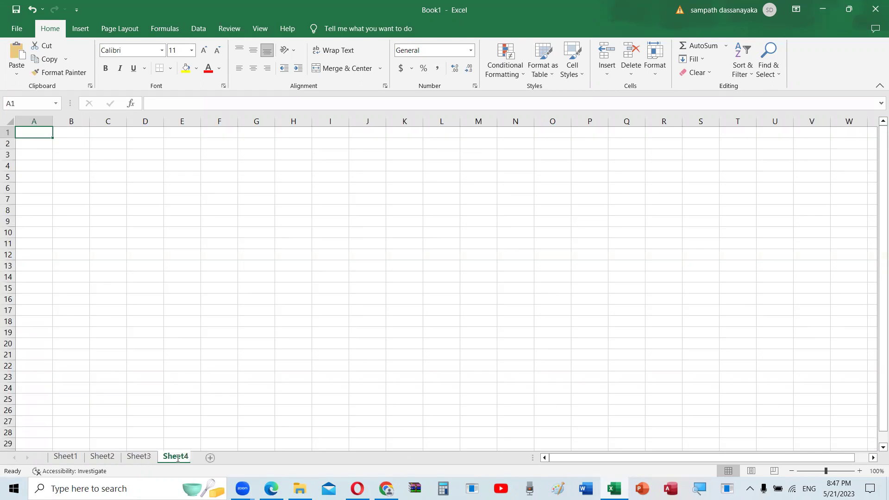
pyautogui.click(211, 458)
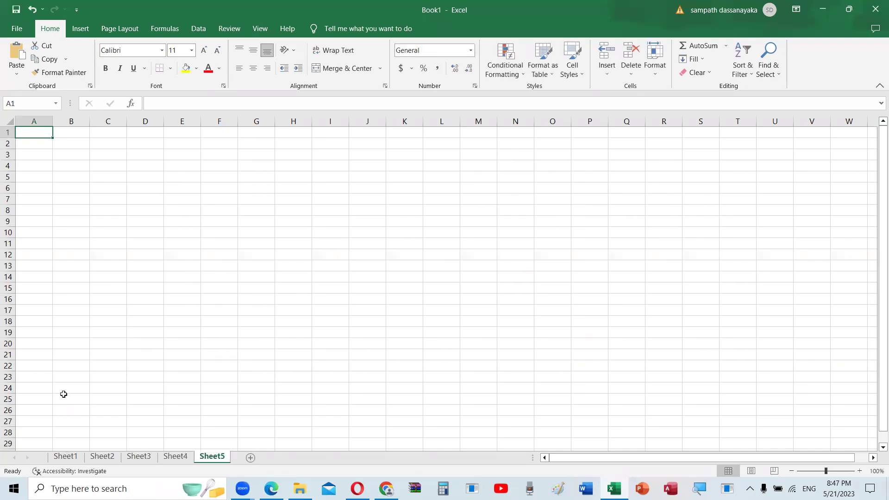
pyautogui.hotkey('ctrl', 'pageup')
pyautogui.hotkey('ctrl', 'pageup')
pyautogui.hotkey('ctrl', 'pageup')
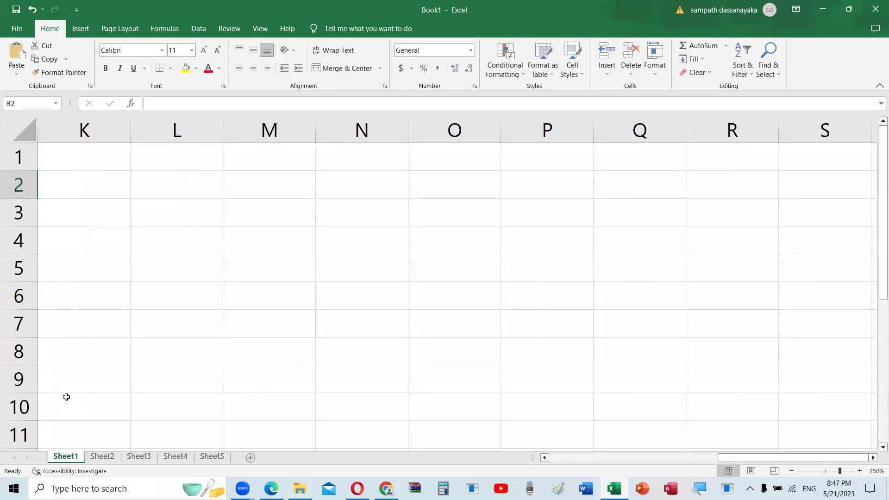
# - Move among cells K2, L3 and L2 with clicks and arrow keys, ending on M4
pyautogui.click(101, 183)
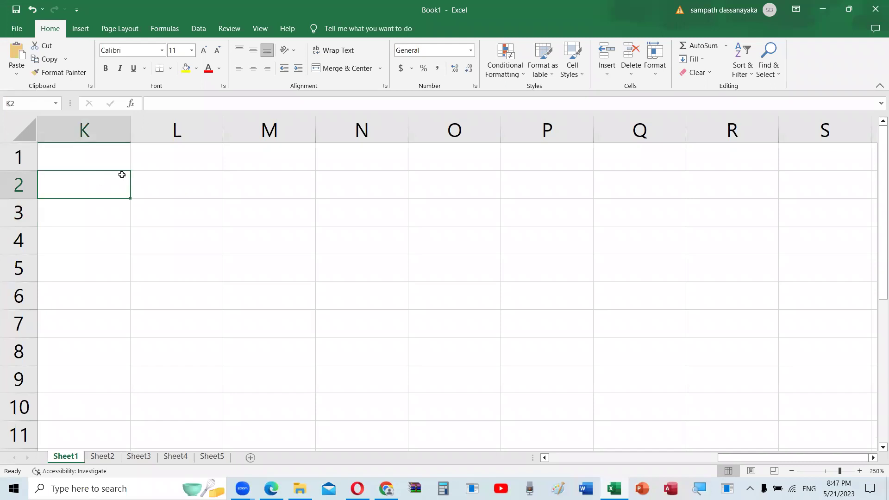
pyautogui.click(165, 203)
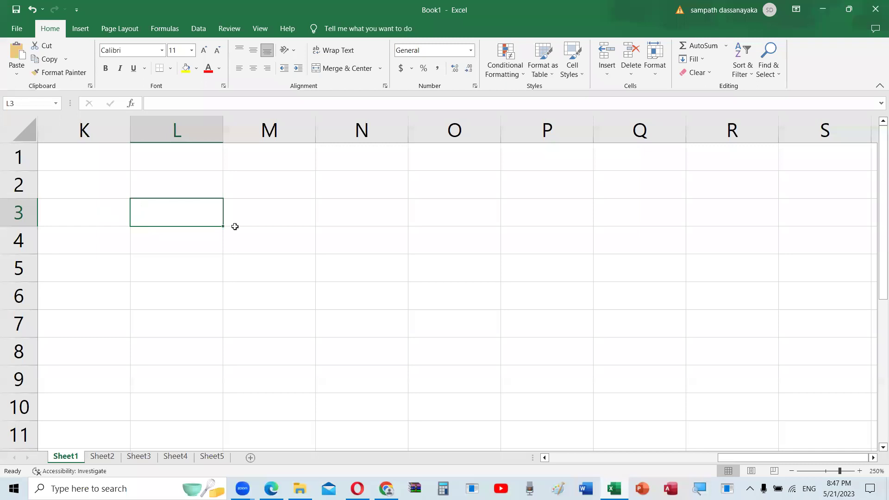
pyautogui.click(155, 185)
pyautogui.press('Right')
pyautogui.press('Right')
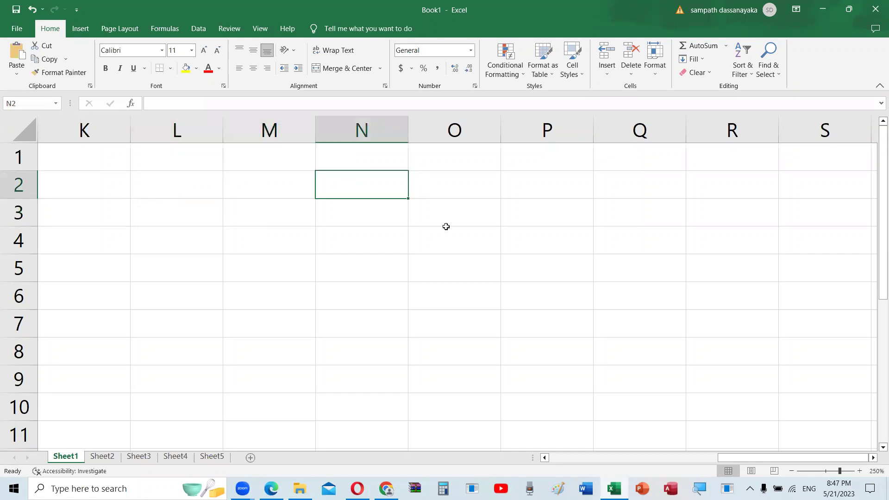
pyautogui.press('Right')
pyautogui.press('Down')
pyautogui.click(326, 247)
pyautogui.click(246, 250)
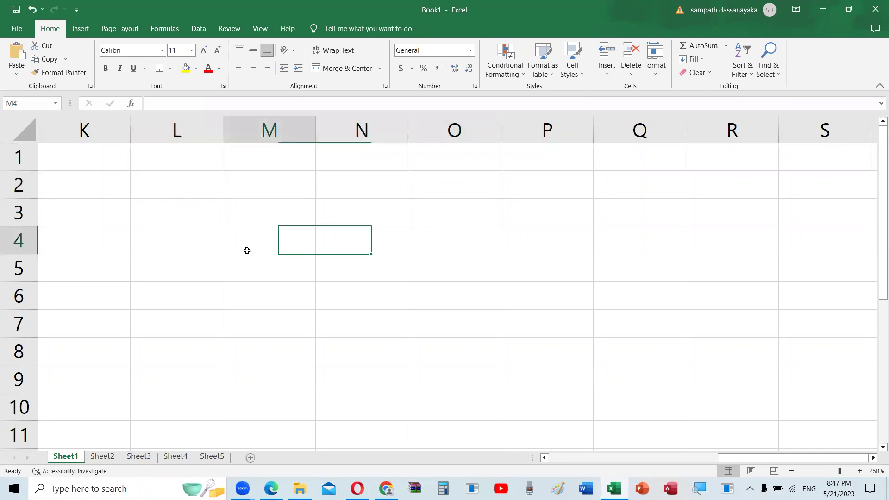
# - Move between cells L4, L5, K3, M4 and M5 using clicks and arrow keys
pyautogui.click(163, 250)
pyautogui.click(153, 272)
pyautogui.press('Left')
pyautogui.press('Up')
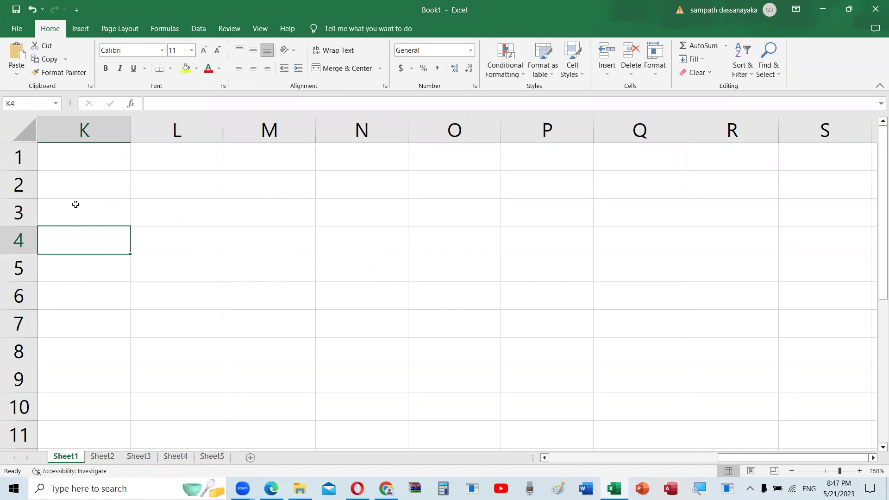
pyautogui.press('Up')
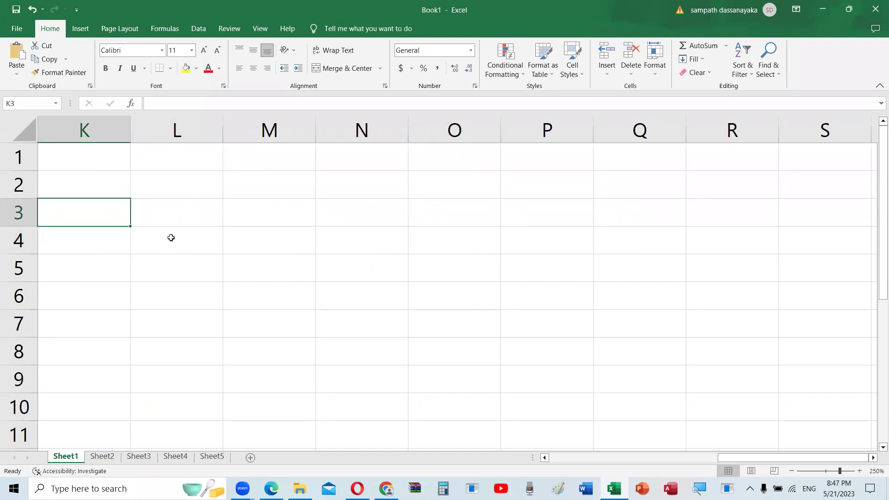
pyautogui.click(171, 238)
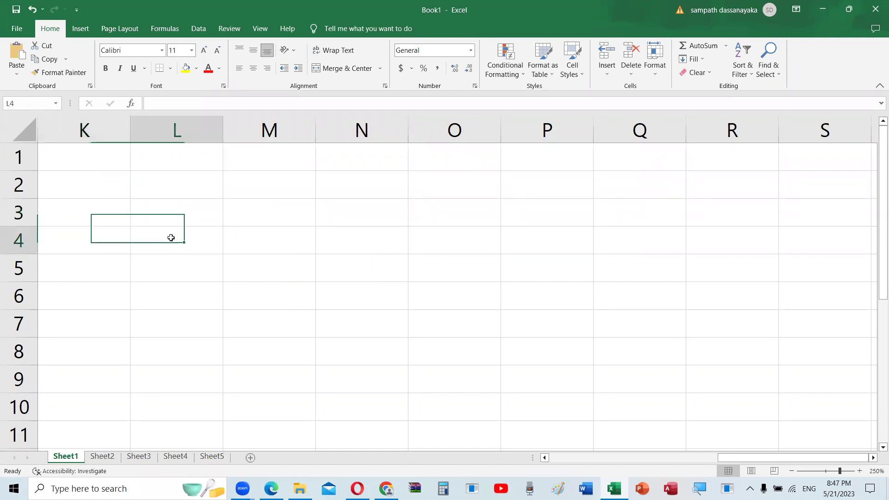
pyautogui.click(243, 253)
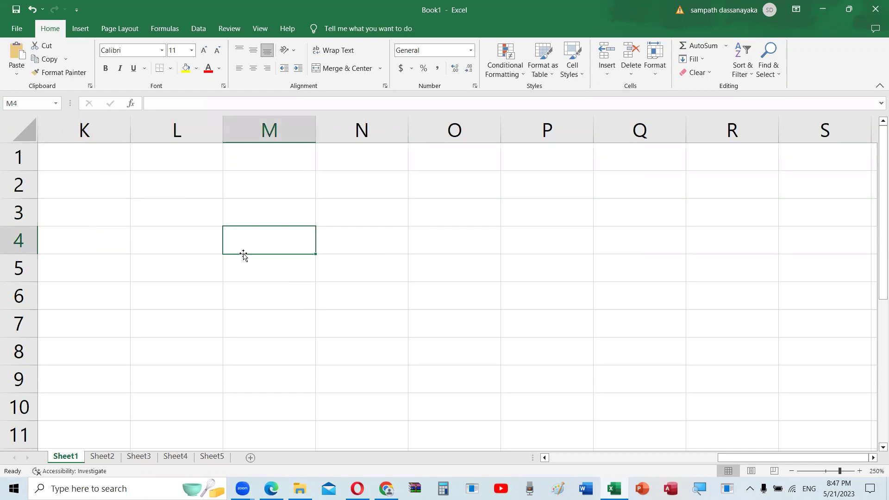
pyautogui.press('Left')
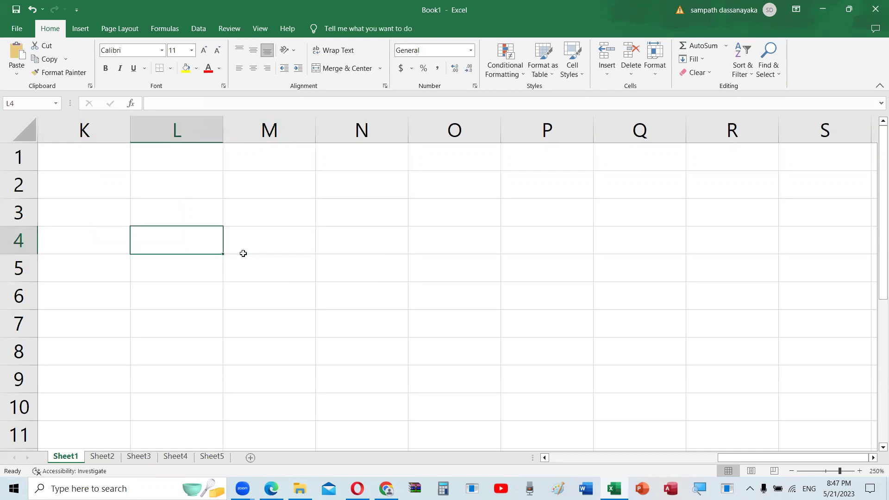
pyautogui.click(244, 255)
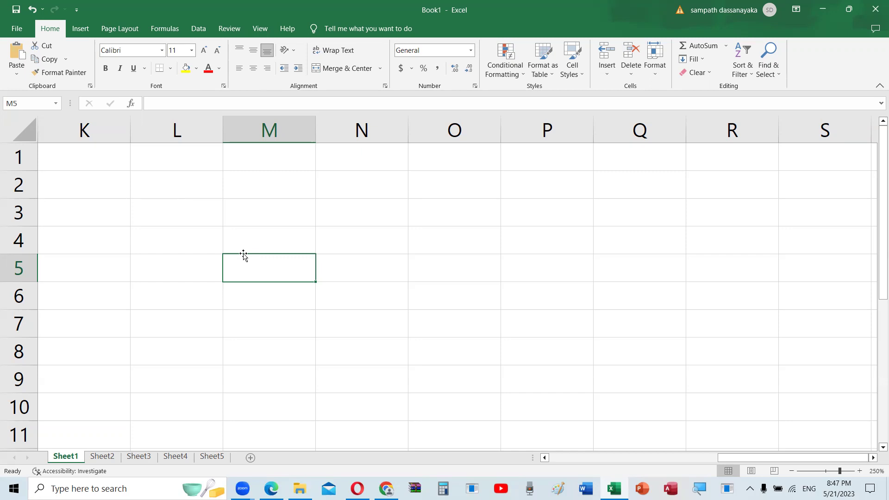
# - Jump to the start of row 5, then to A1, and settle on cell B4
pyautogui.press('Home')
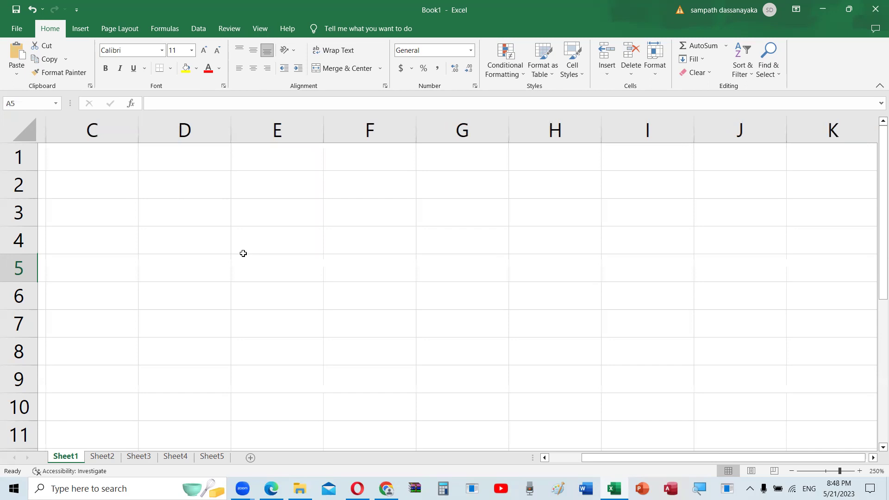
pyautogui.hotkey('ctrl', 'Home')
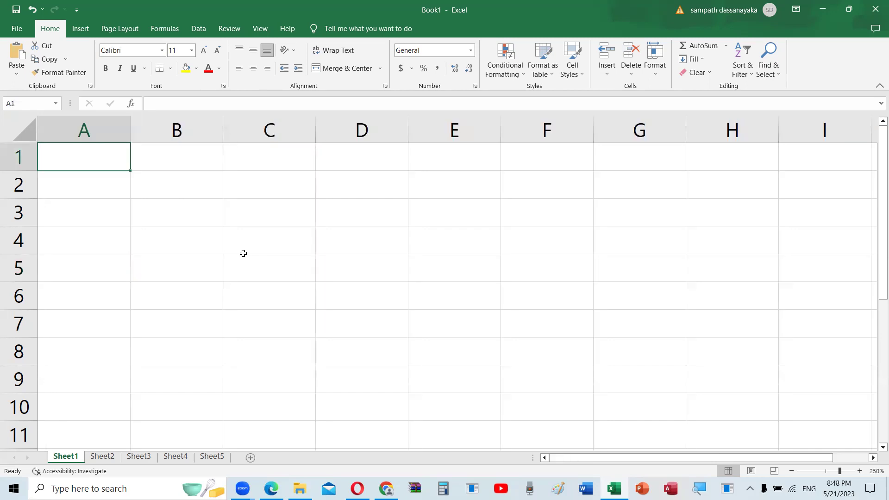
pyautogui.press('Down')
pyautogui.press('Down')
pyautogui.press('Down')
pyautogui.press('Right')
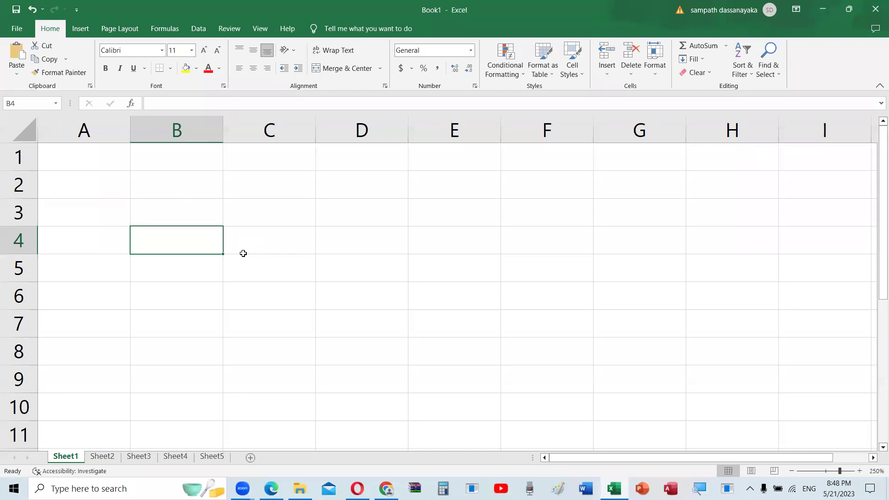
pyautogui.press('Down')
pyautogui.press('Up')
pyautogui.moveTo(169, 155); pyautogui.dragTo(174, 236)
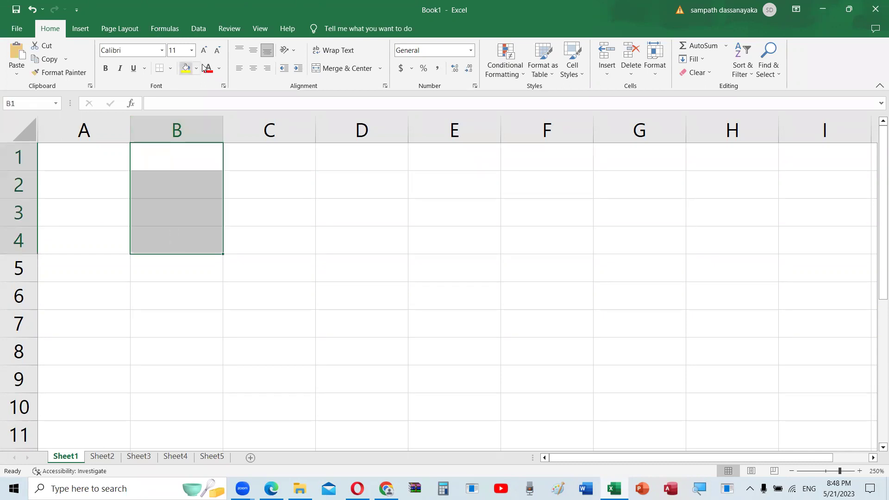
pyautogui.click(186, 68)
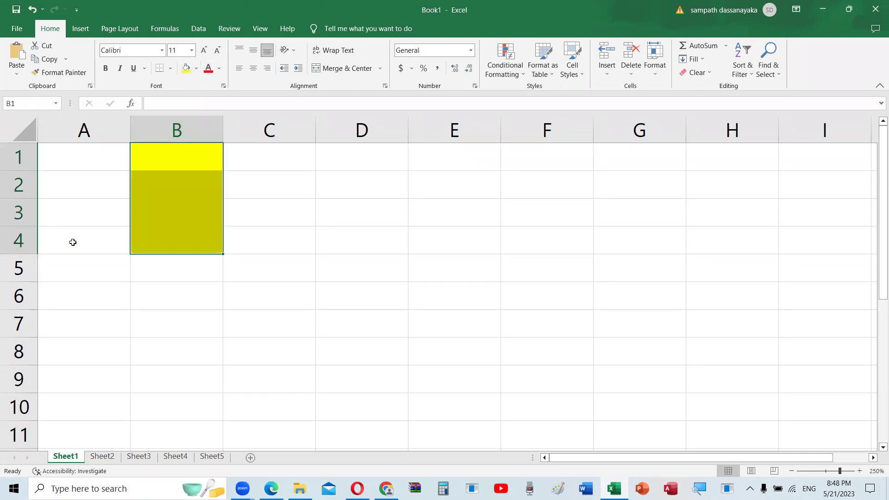
pyautogui.moveTo(126, 244); pyautogui.dragTo(153, 240)
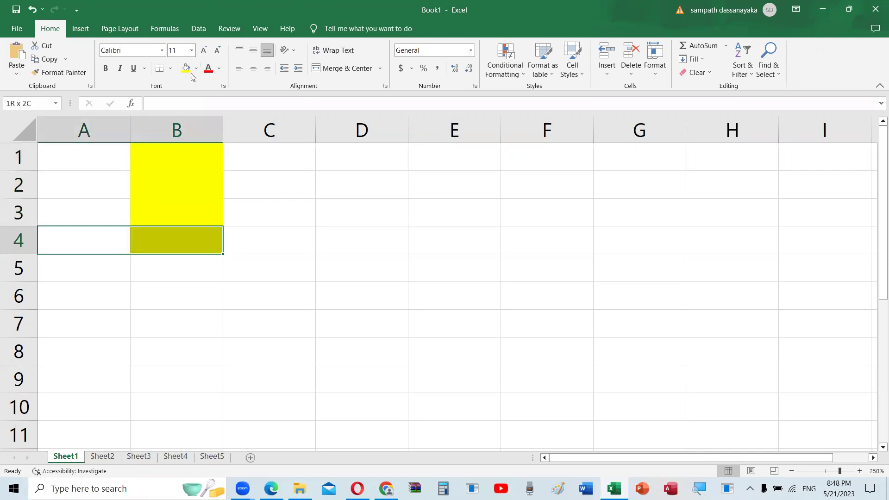
pyautogui.click(196, 68)
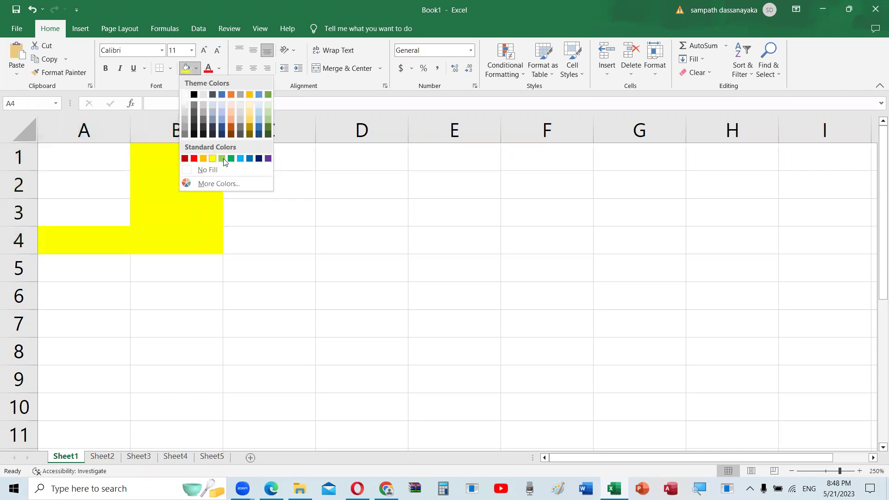
pyautogui.click(222, 162)
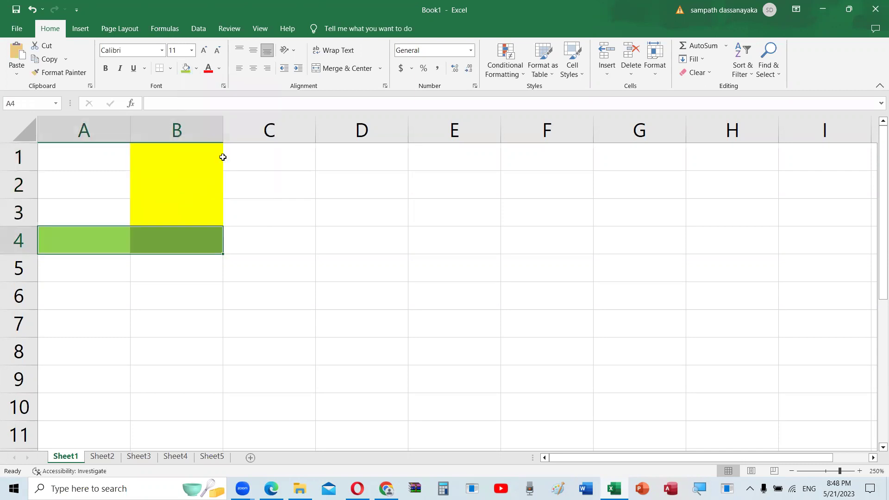
pyautogui.click(195, 69)
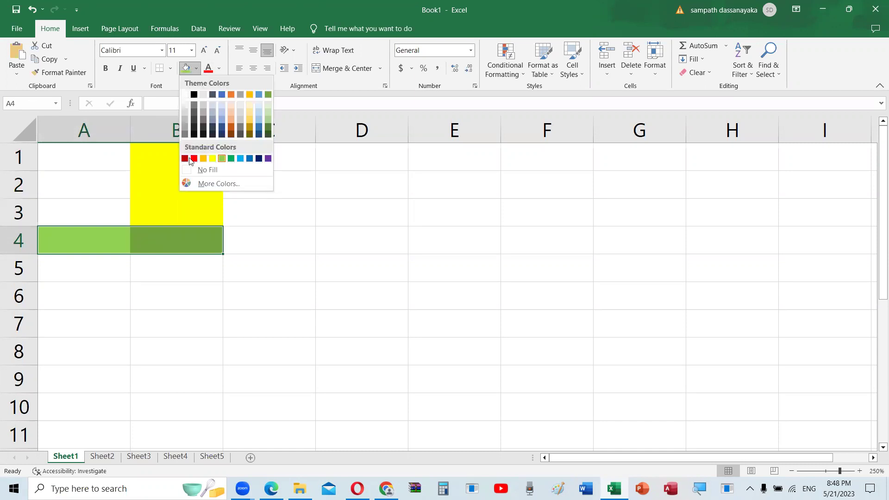
pyautogui.click(194, 159)
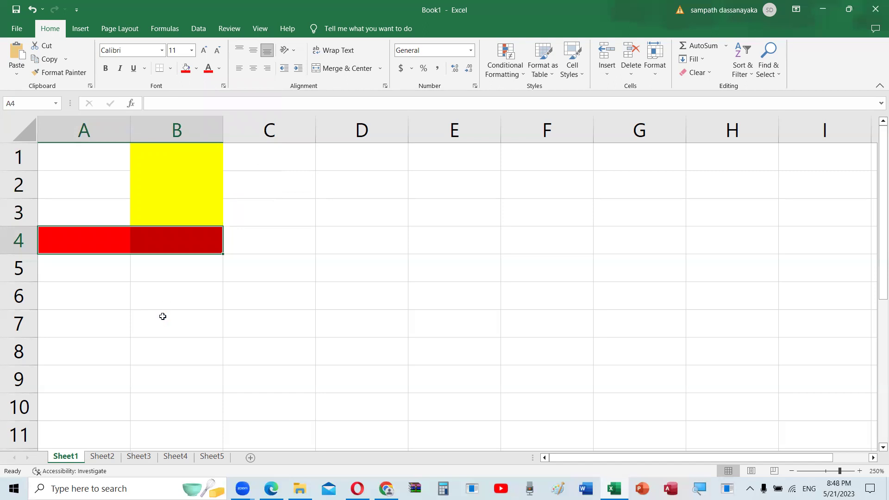
pyautogui.hotkey('ctrl', 'z')
pyautogui.click(164, 297)
pyautogui.click(167, 236)
pyautogui.click(180, 69)
pyautogui.click(241, 311)
pyautogui.click(186, 247)
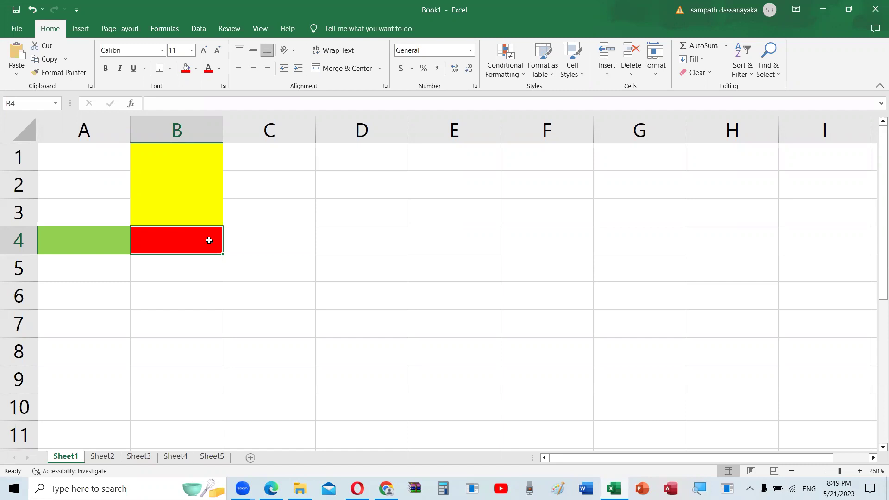
# - Select B4 and draw ink arrows down column B and across A4 converging on B4
pyautogui.click(192, 288)
pyautogui.click(190, 259)
pyautogui.click(191, 239)
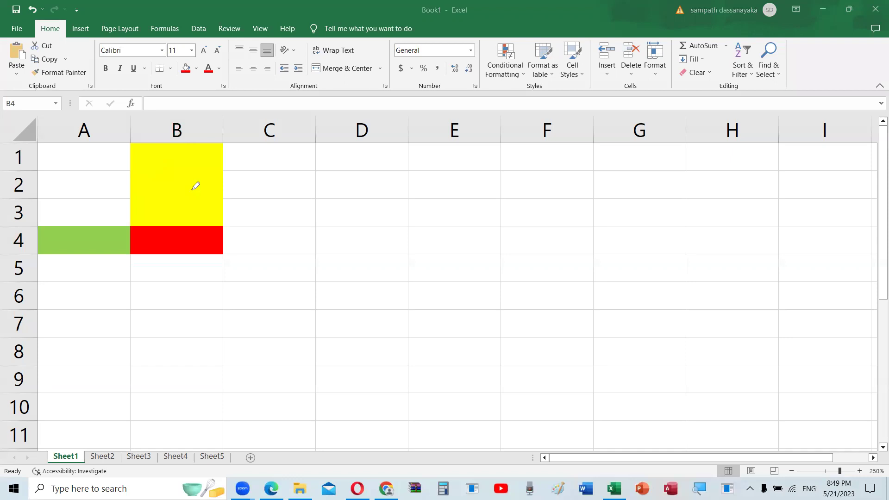
pyautogui.moveTo(185, 142)
pyautogui.mouseDown()
pyautogui.moveTo(182, 211)
pyautogui.moveTo(192, 207)
pyautogui.mouseUp()
pyautogui.moveTo(50, 240)
pyautogui.mouseDown()
pyautogui.moveTo(133, 242)
pyautogui.moveTo(123, 256)
pyautogui.mouseUp()
pyautogui.moveTo(172, 212); pyautogui.dragTo(192, 205)
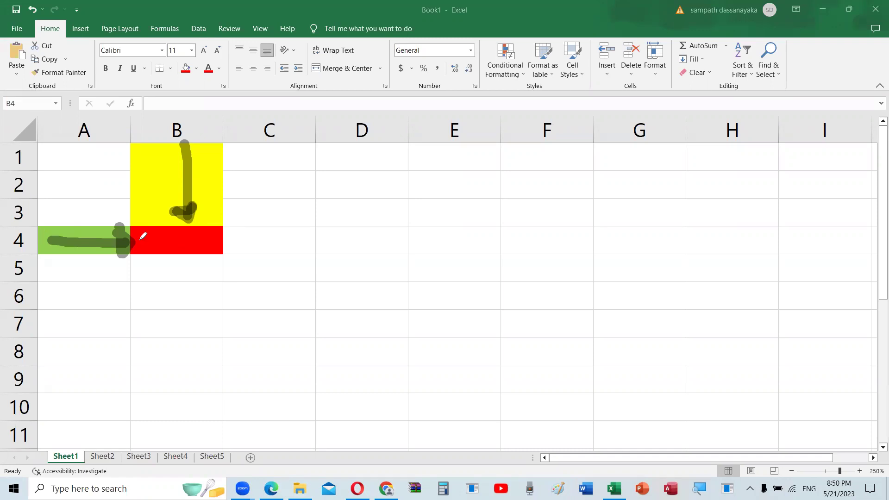
# - Handwrite the label 'B4' beside the red cell and circle the Name Box address
pyautogui.moveTo(293, 226); pyautogui.dragTo(297, 249)
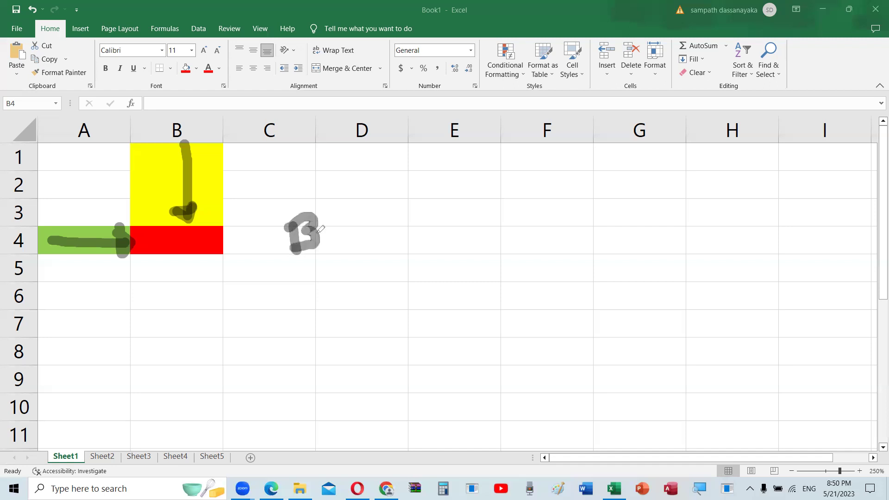
pyautogui.moveTo(324, 216)
pyautogui.mouseDown()
pyautogui.moveTo(367, 235)
pyautogui.moveTo(355, 263)
pyautogui.mouseUp()
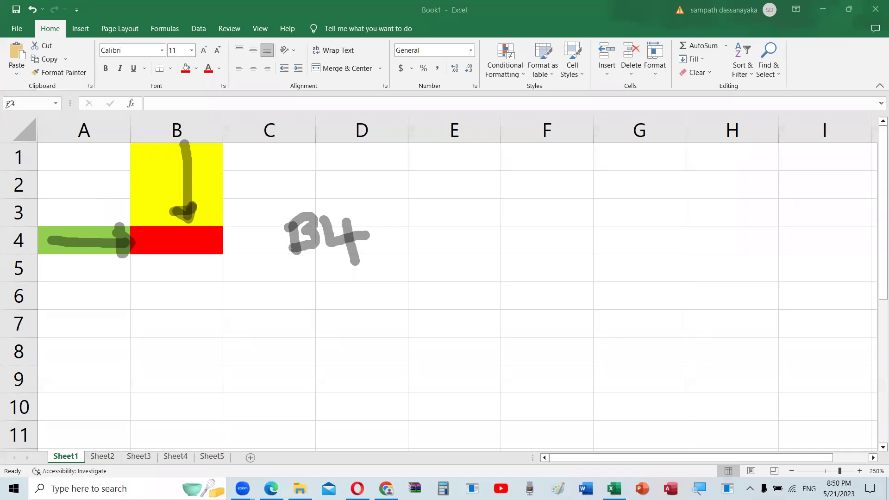
pyautogui.moveTo(5, 92)
pyautogui.mouseDown()
pyautogui.moveTo(31, 111)
pyautogui.moveTo(58, 110)
pyautogui.mouseUp()
pyautogui.moveTo(4, 92)
pyautogui.mouseDown()
pyautogui.moveTo(61, 91)
pyautogui.moveTo(61, 109)
pyautogui.mouseUp()
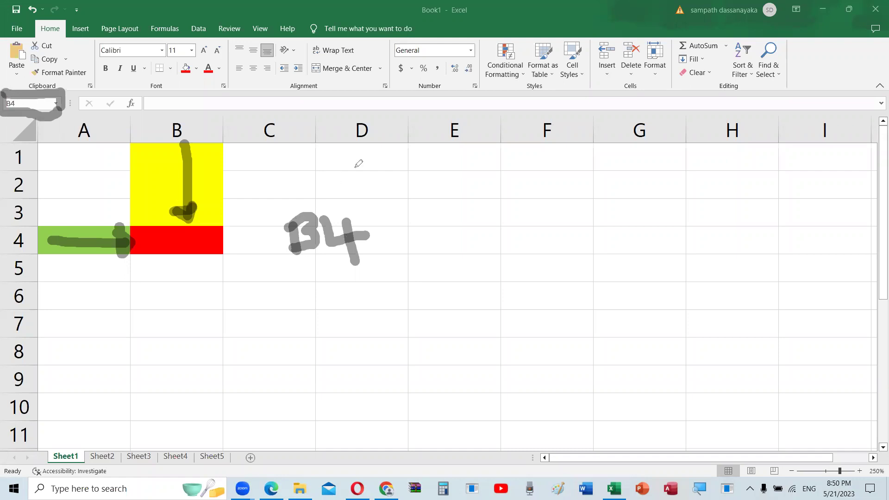
# - Erase all ink strokes, then select cells D5, F3, C2 and B4 in turn
pyautogui.press('e')
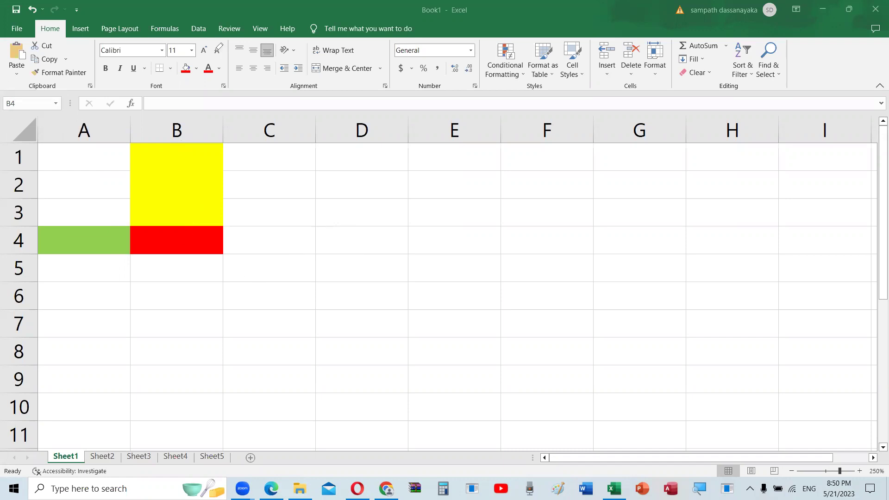
pyautogui.click(355, 266)
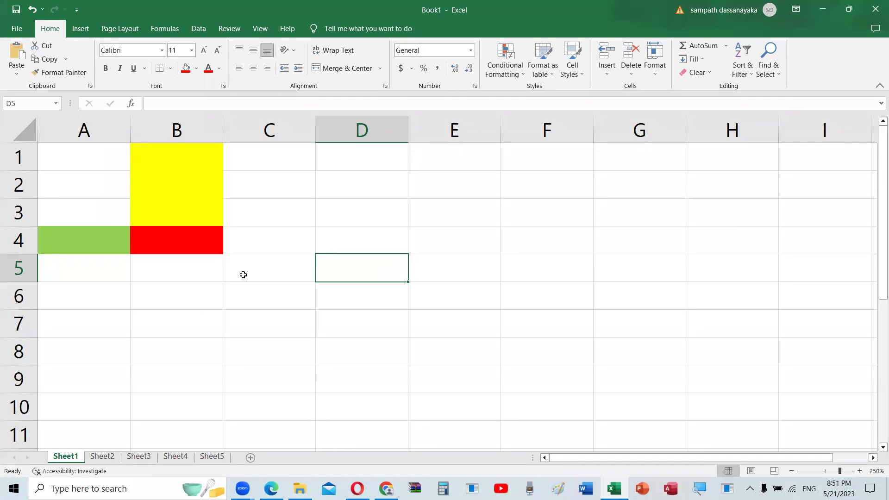
pyautogui.click(520, 202)
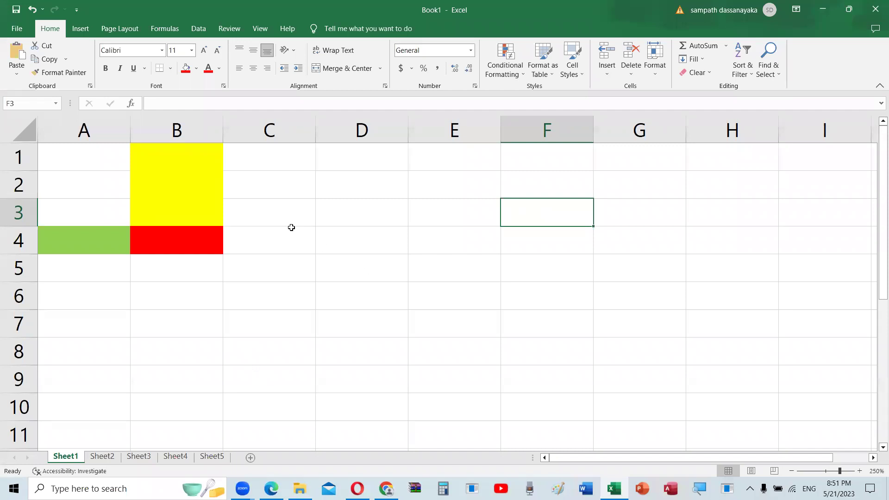
pyautogui.click(278, 184)
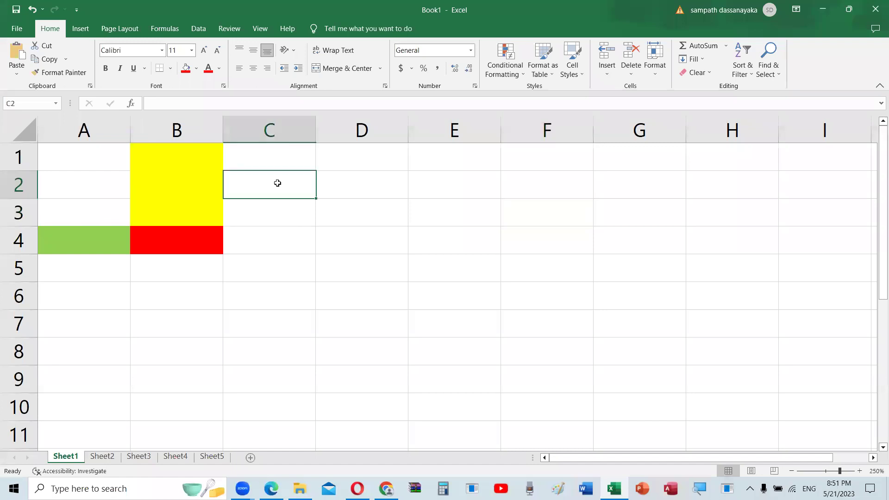
pyautogui.click(185, 245)
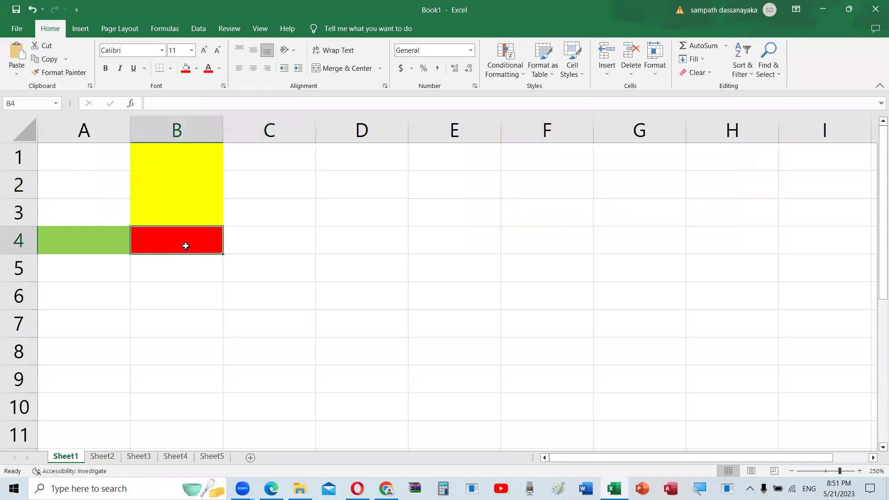
# - Select the ranges D2:E2 and then D3:E3, ending with a click around D3
pyautogui.moveTo(367, 180); pyautogui.dragTo(465, 182)
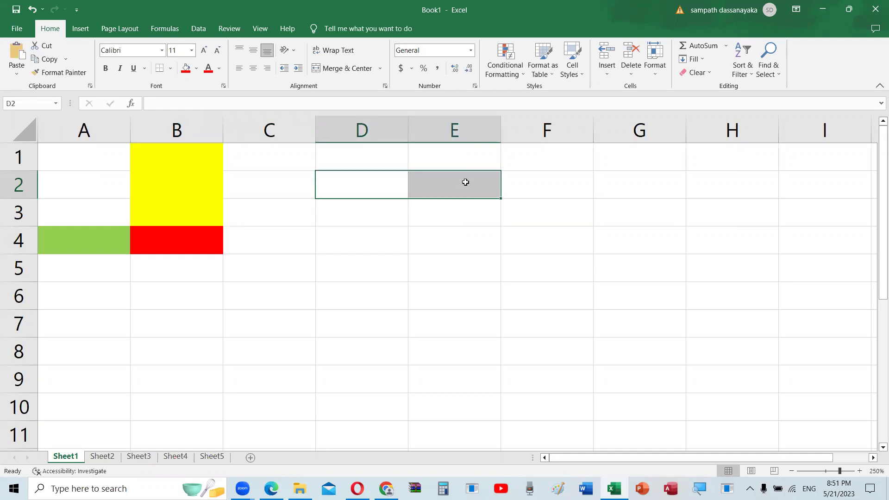
pyautogui.click(343, 225)
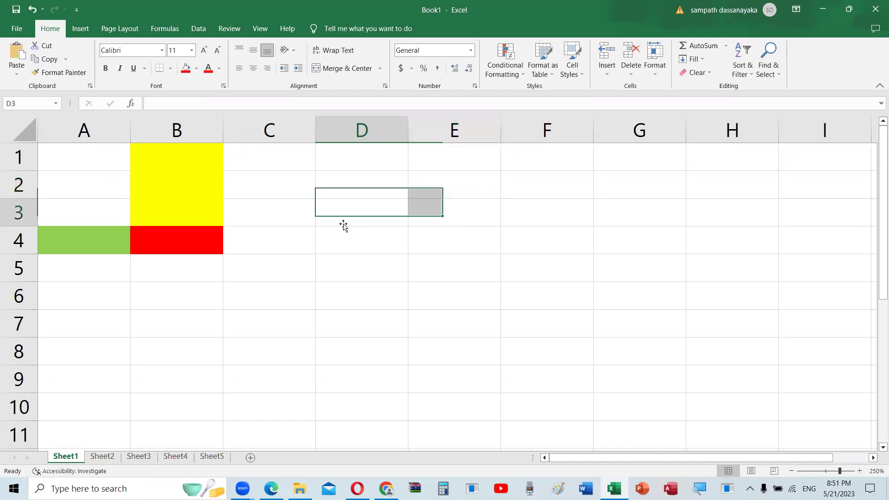
pyautogui.moveTo(343, 226); pyautogui.dragTo(493, 216)
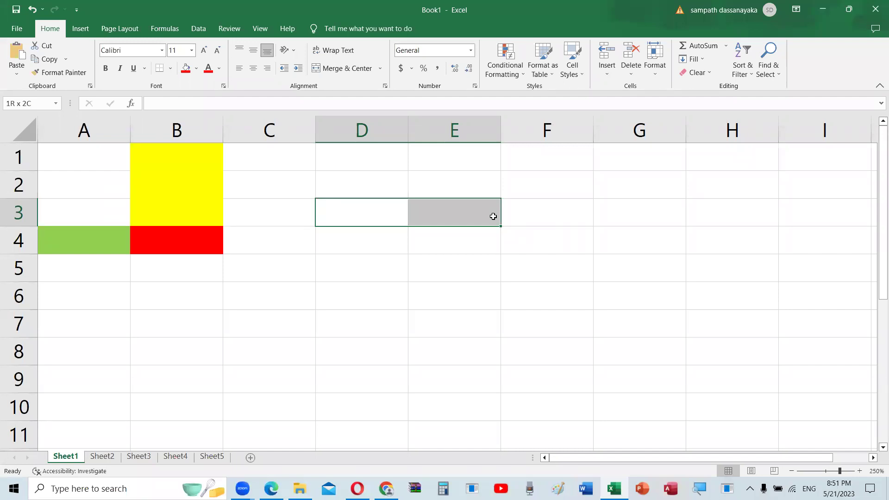
pyautogui.click(281, 210)
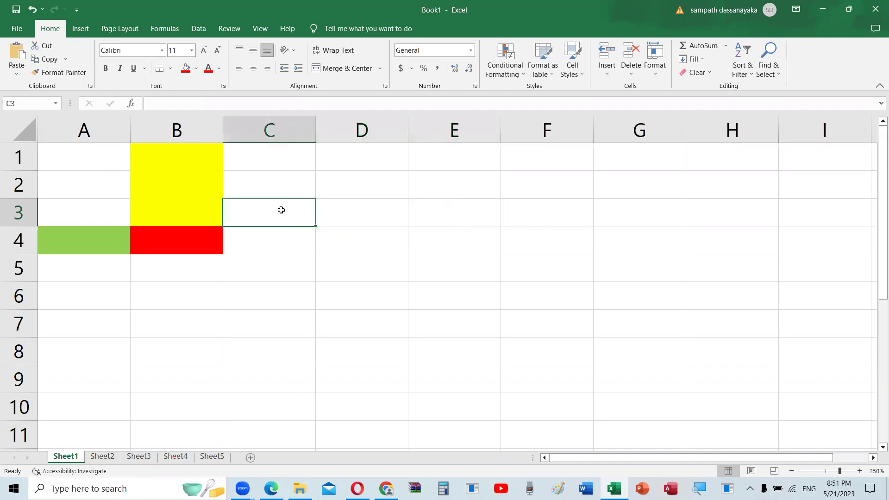
pyautogui.moveTo(385, 209); pyautogui.dragTo(455, 218)
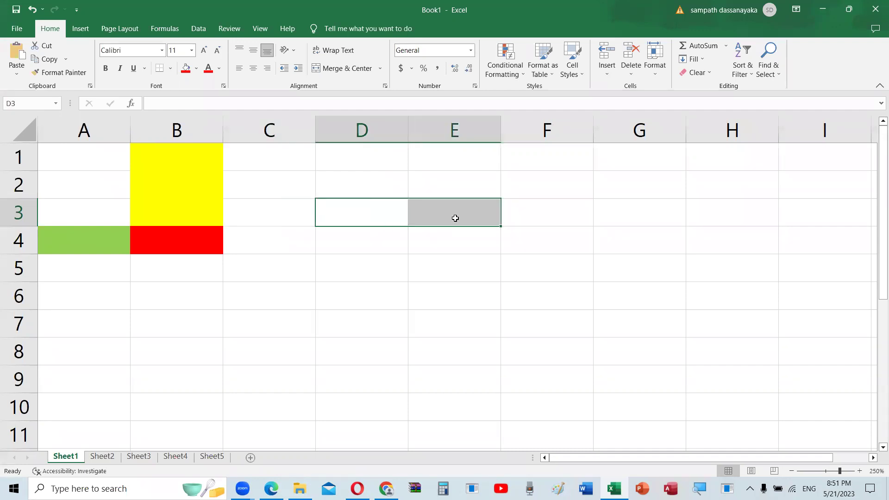
pyautogui.click(291, 219)
pyautogui.click(361, 209)
pyautogui.moveTo(361, 209); pyautogui.dragTo(439, 211)
pyautogui.click(372, 71)
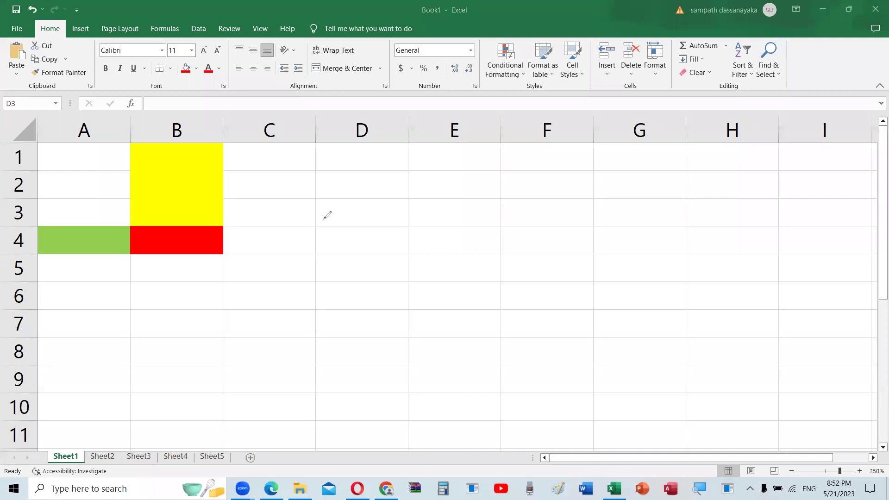
# - Sketch an ink box over D3:E3, split at the D/E border, and handwrite 'D3' beneath it
pyautogui.moveTo(314, 199)
pyautogui.mouseDown()
pyautogui.moveTo(452, 199)
pyautogui.moveTo(501, 228)
pyautogui.moveTo(315, 202)
pyautogui.moveTo(312, 212)
pyautogui.mouseUp()
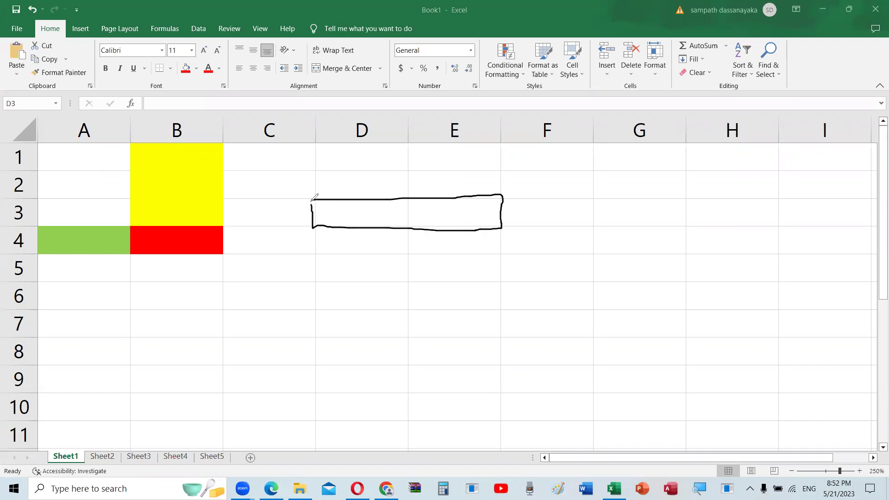
pyautogui.moveTo(408, 198); pyautogui.dragTo(404, 228)
pyautogui.moveTo(330, 234); pyautogui.dragTo(343, 233)
pyautogui.moveTo(337, 242)
pyautogui.mouseDown()
pyautogui.moveTo(355, 240)
pyautogui.moveTo(352, 249)
pyautogui.moveTo(369, 238)
pyautogui.mouseUp()
pyautogui.moveTo(366, 238); pyautogui.dragTo(368, 246)
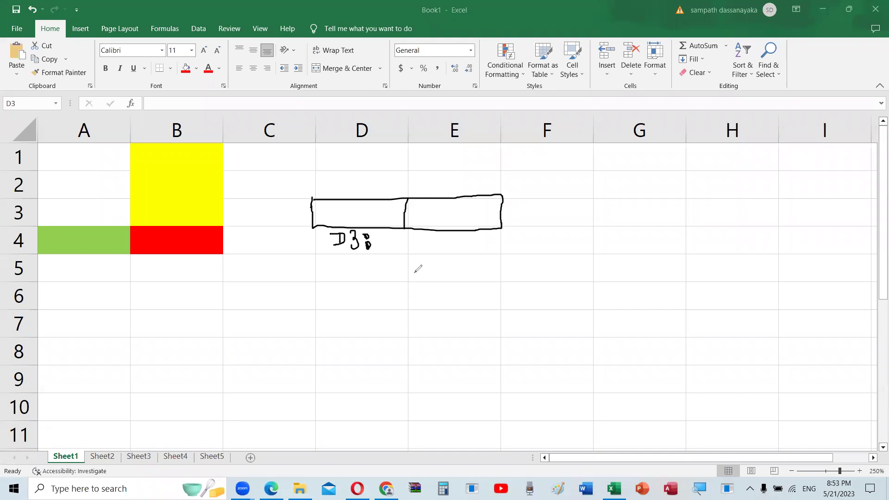
pyautogui.moveTo(382, 234)
pyautogui.mouseDown()
pyautogui.moveTo(391, 257)
pyautogui.moveTo(391, 233)
pyautogui.moveTo(411, 257)
pyautogui.mouseUp()
# - Erase the ink, stop drawing, and select the range D3:D6
pyautogui.press('e')
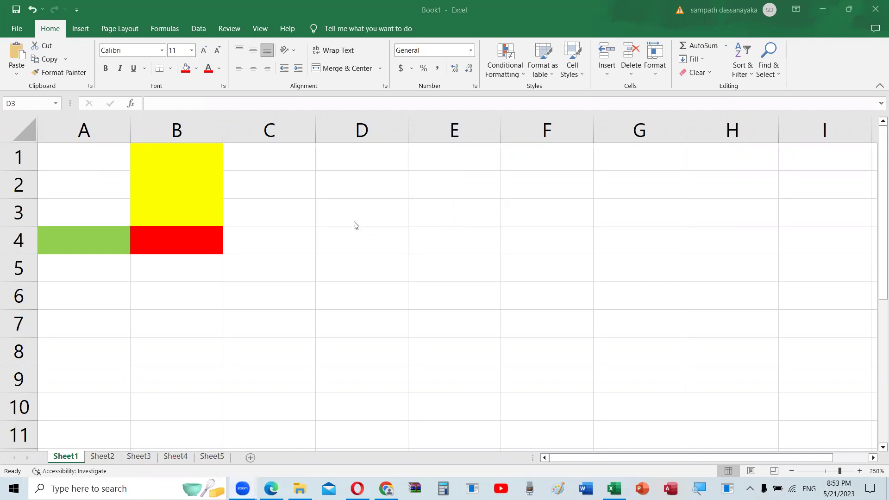
pyautogui.press('Escape')
pyautogui.click(350, 209)
pyautogui.moveTo(350, 210); pyautogui.dragTo(359, 296)
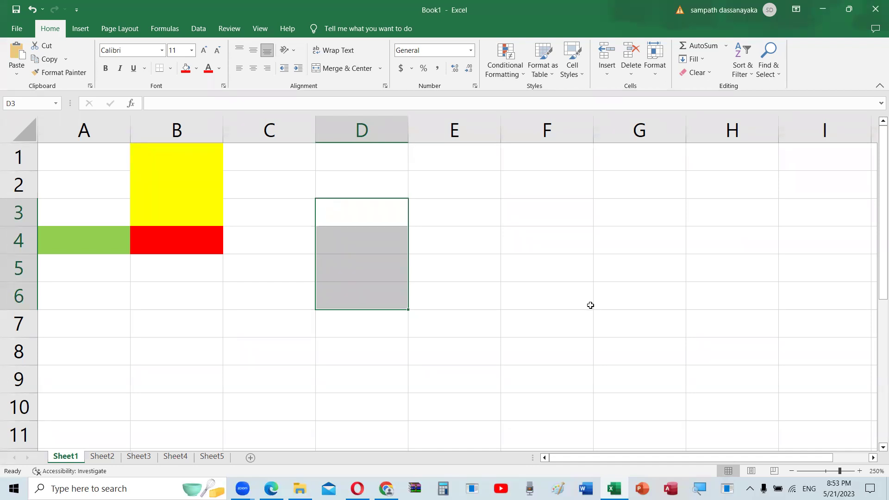
# - Click D3 and drag to F5 to highlight the three-by-three block
pyautogui.click(390, 217)
pyautogui.moveTo(389, 203); pyautogui.dragTo(547, 273)
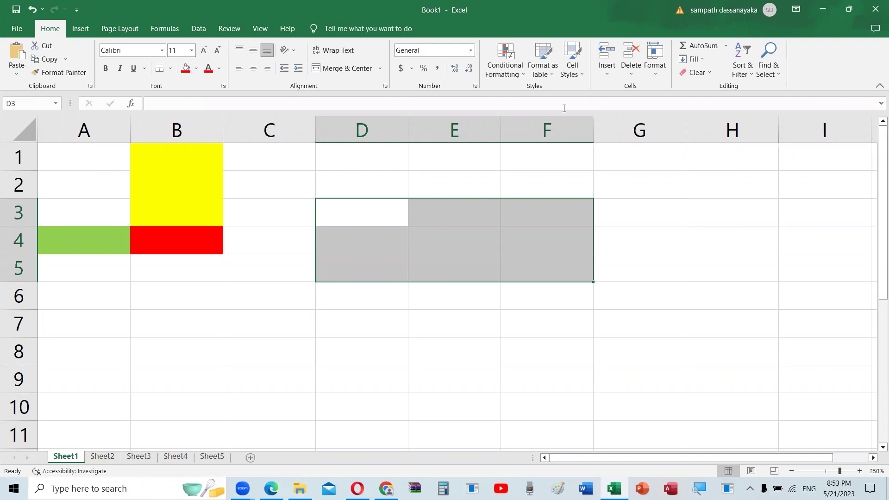
# - Draw rectangle outlines around D3 and F6, then select the range D3:F6
pyautogui.moveTo(316, 198); pyautogui.dragTo(407, 228)
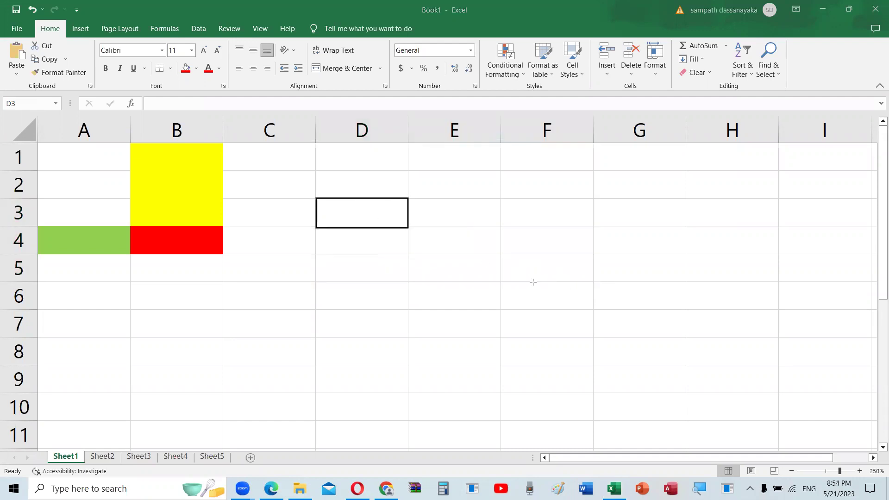
pyautogui.moveTo(500, 283); pyautogui.dragTo(595, 308)
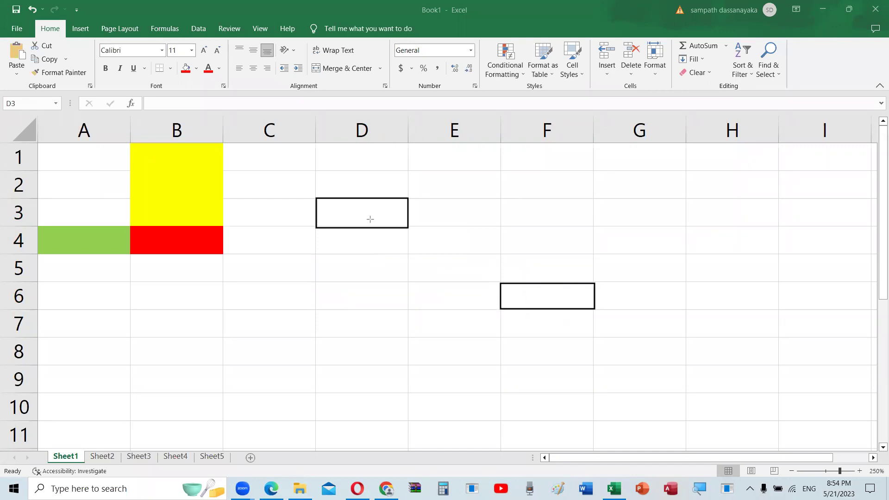
pyautogui.moveTo(358, 210); pyautogui.dragTo(574, 273)
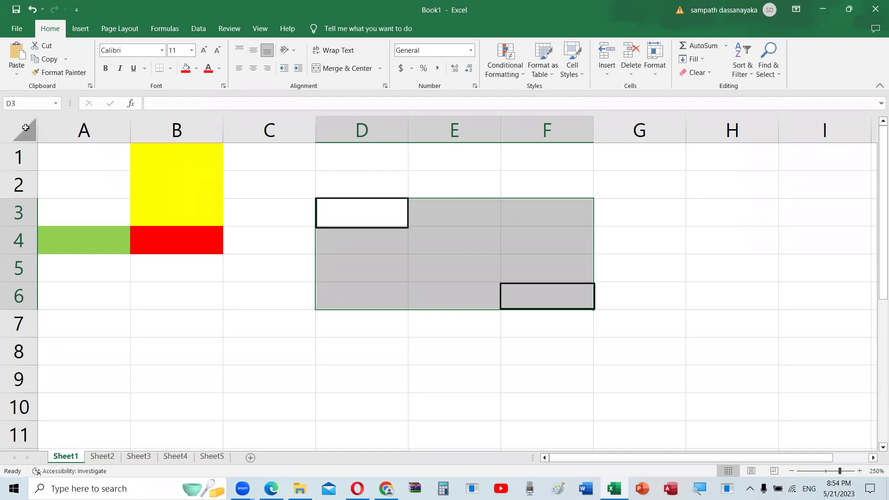
# - Select all of Sheet1 with the Select All corner triangle
pyautogui.click(26, 128)
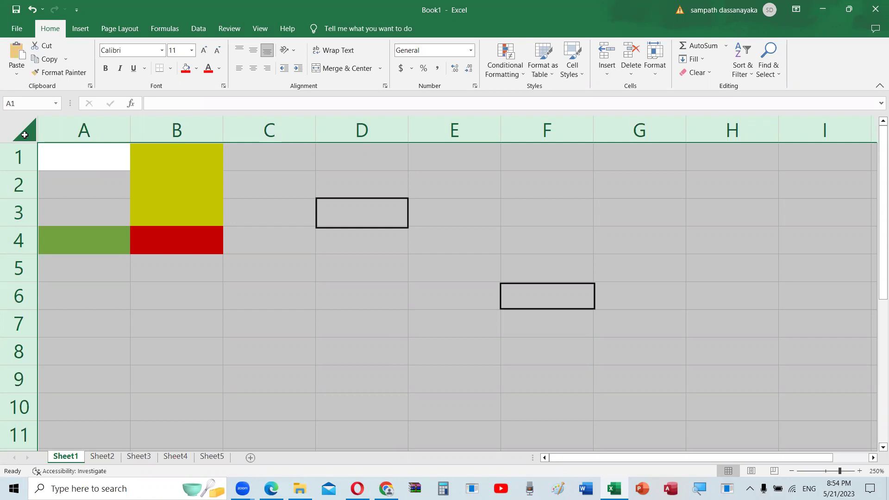
# - Click cells C5 and D7, then select the whole sheet from the corner triangle and clear it
pyautogui.click(25, 135)
pyautogui.click(299, 265)
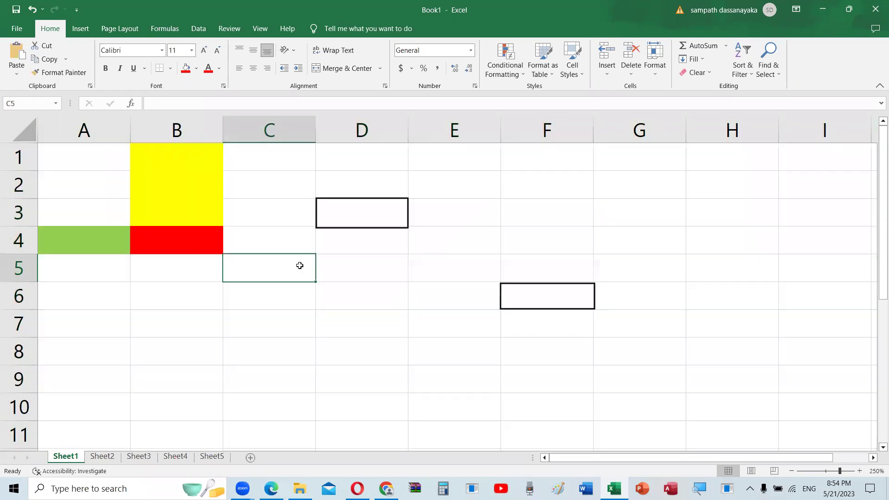
pyautogui.click(391, 327)
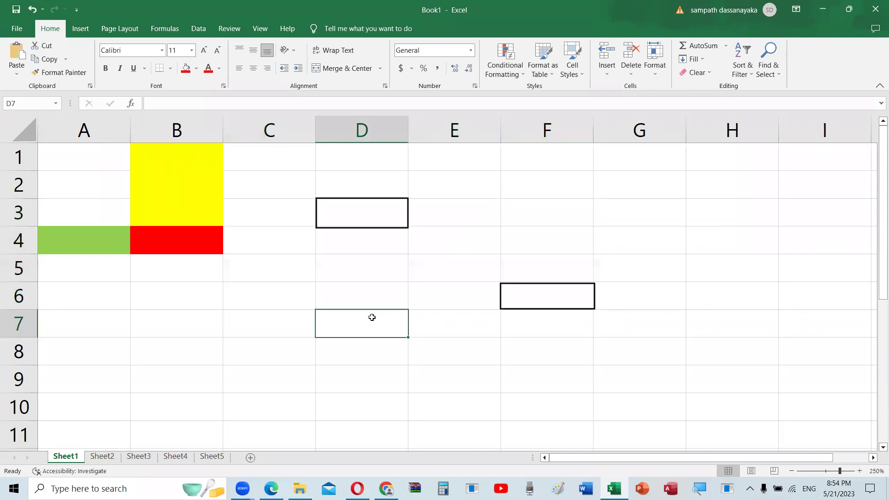
pyautogui.click(29, 134)
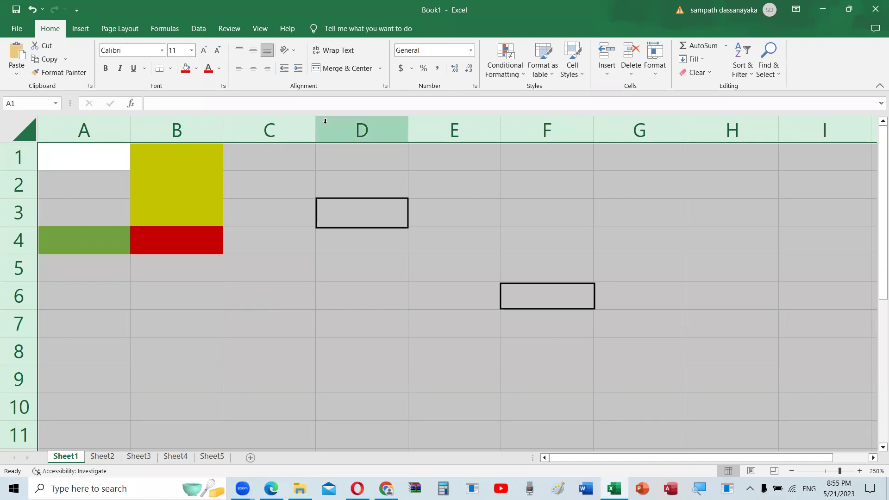
pyautogui.press('Left')
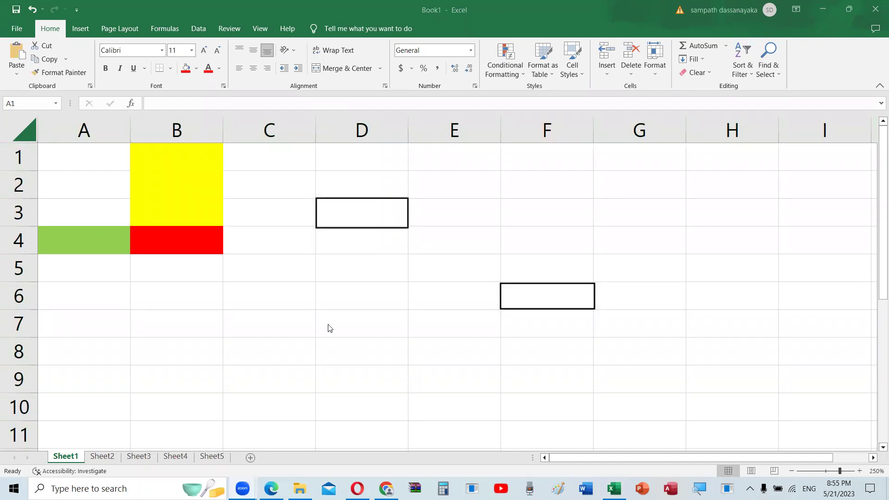
# - Select the whole sheet with Ctrl+A, pick C6, then select all via the corner triangle
pyautogui.hotkey('ctrl', 'a')
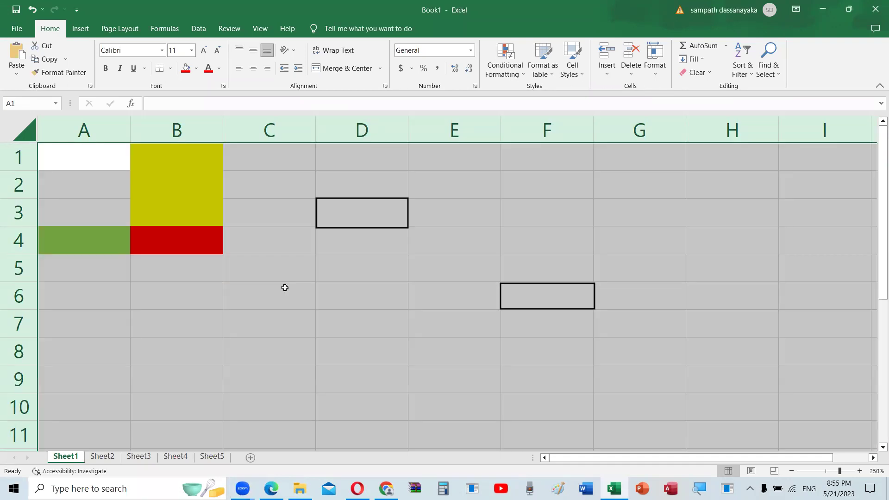
pyautogui.click(285, 288)
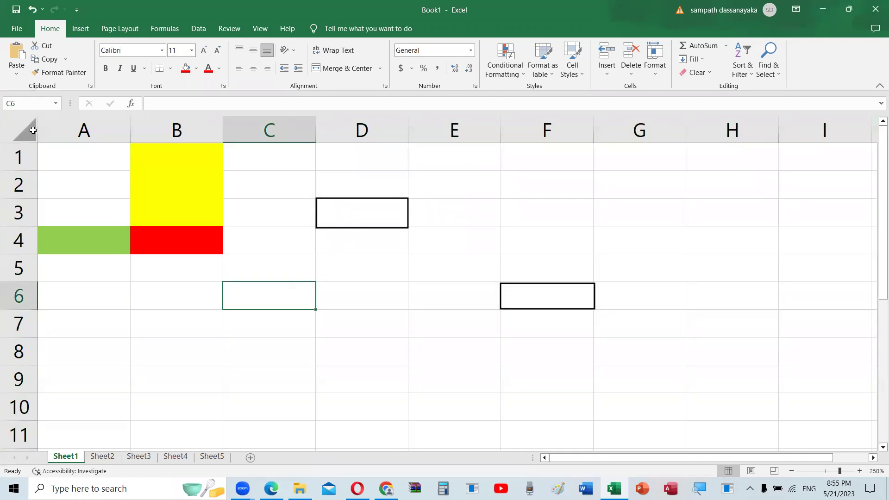
pyautogui.click(33, 131)
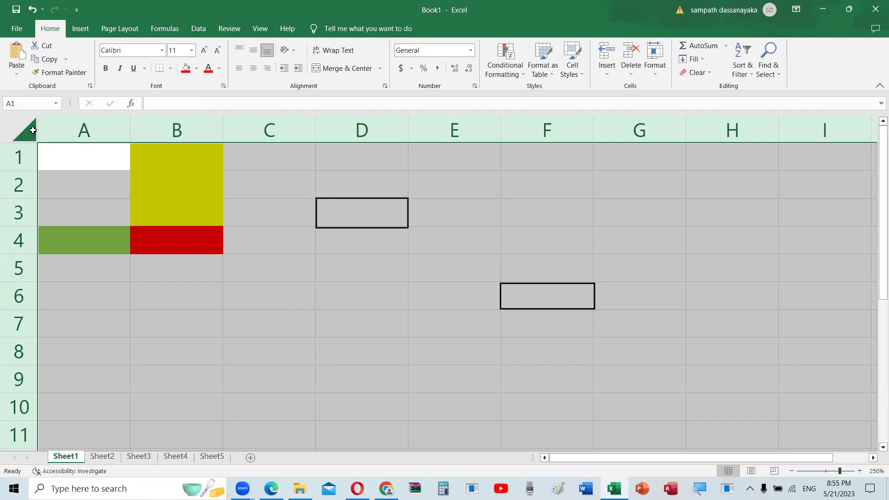
pyautogui.hotkey('ctrl', 'Down')
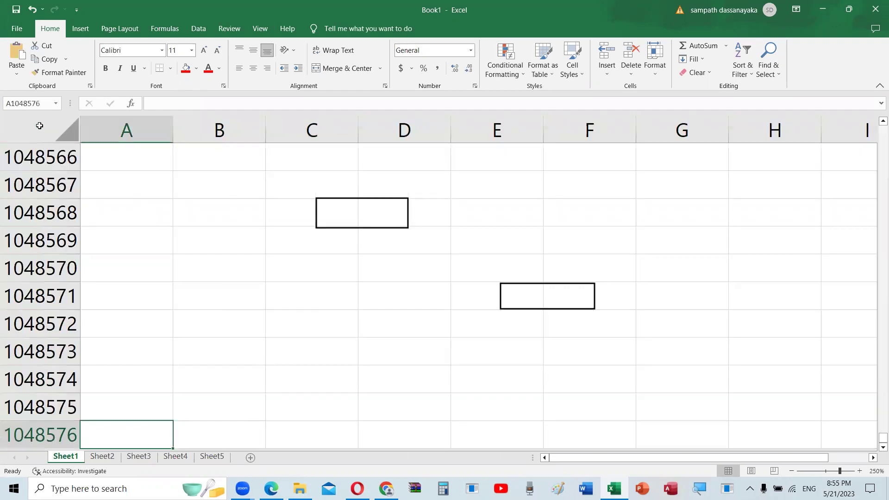
pyautogui.hotkey('ctrl', 'Right')
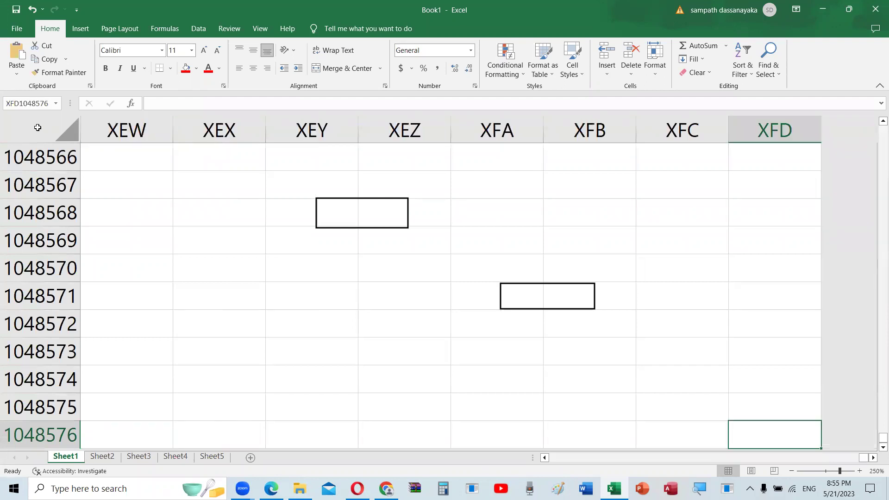
pyautogui.click(67, 130)
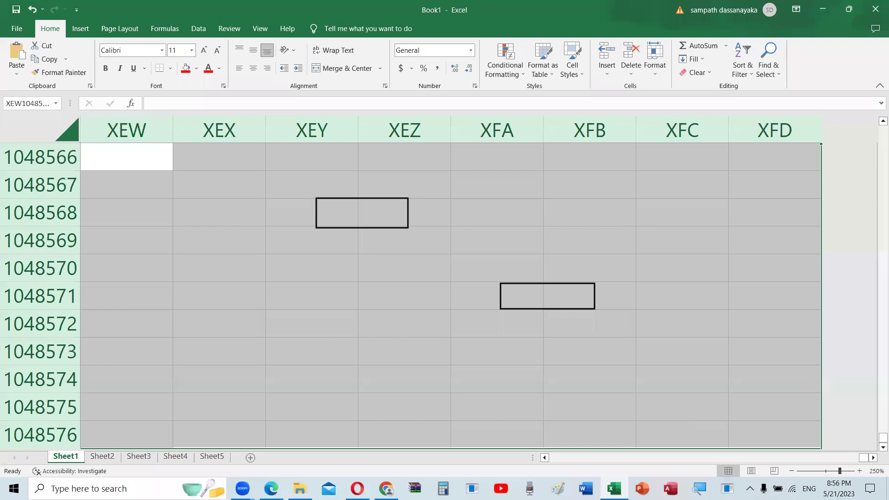
pyautogui.scroll(-1, 875, 448)
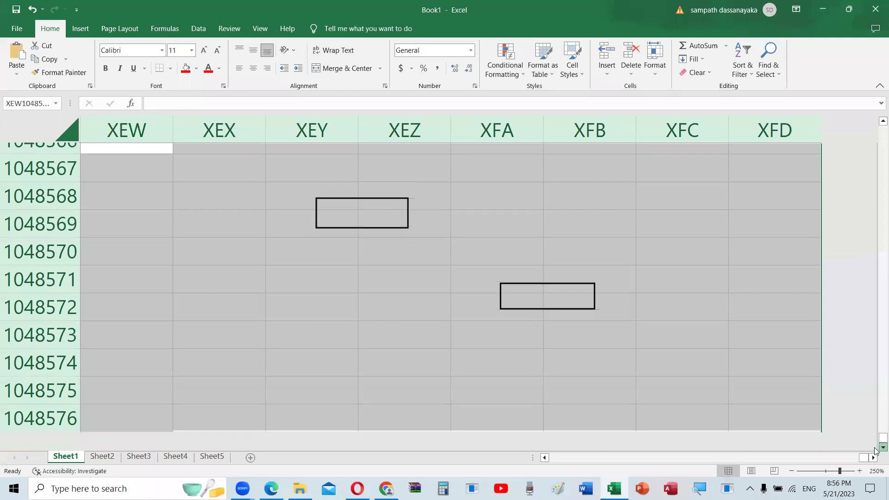
pyautogui.scroll(-1, 875, 449)
pyautogui.scroll(-1, 875, 450)
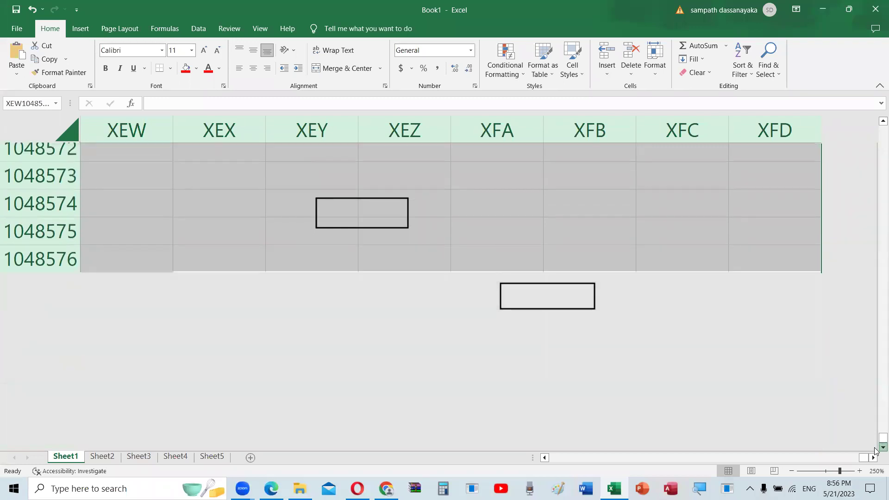
pyautogui.scroll(-2, 875, 450)
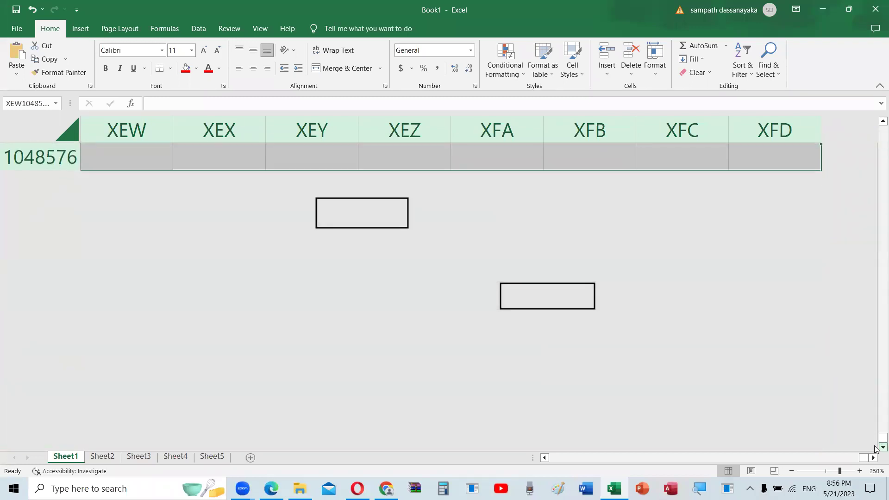
pyautogui.click(873, 457)
pyautogui.click(873, 457)
pyautogui.click(873, 458)
pyautogui.click(873, 458)
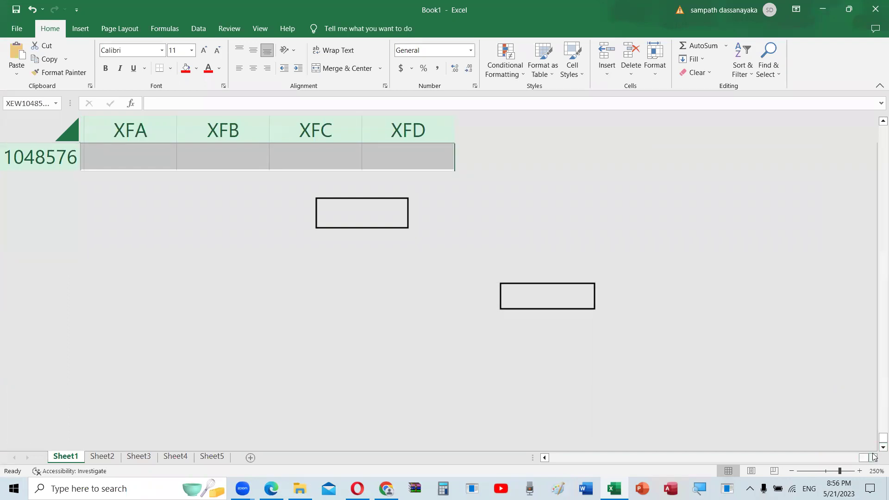
pyautogui.click(874, 457)
pyautogui.click(873, 457)
pyautogui.click(873, 457)
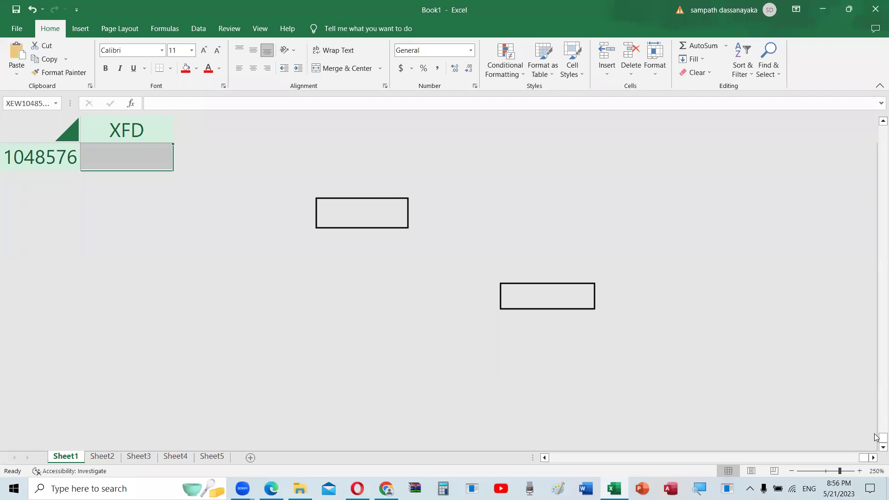
pyautogui.hotkey('ctrl', 'Home')
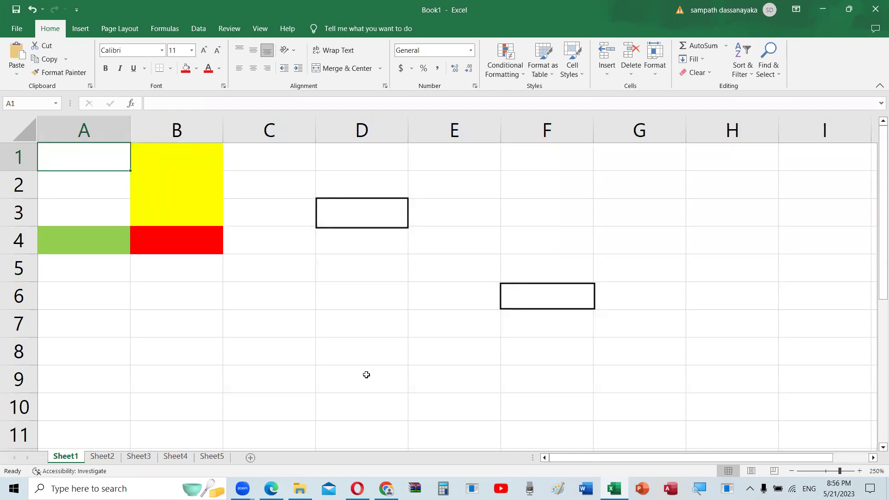
pyautogui.click(23, 134)
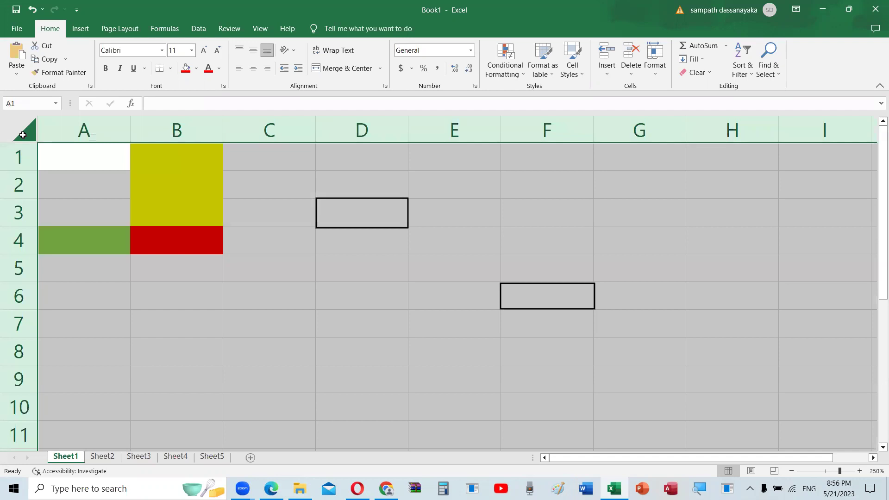
pyautogui.click(284, 300)
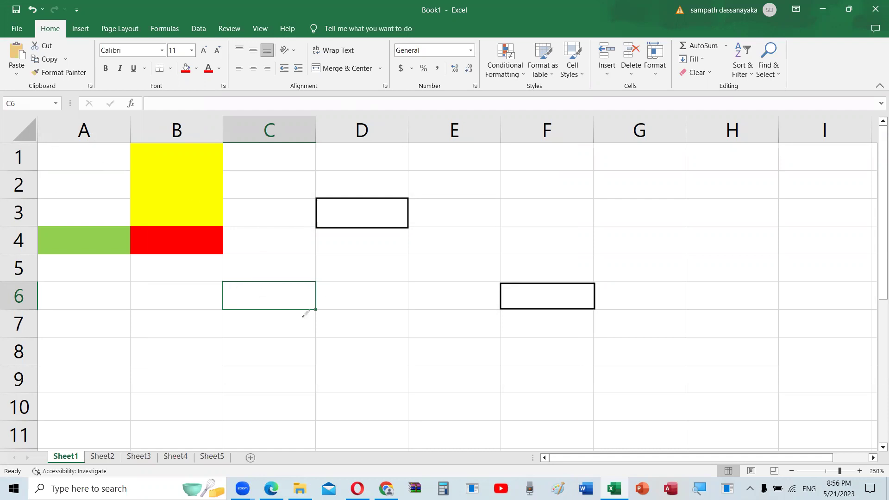
# - Ink a box around A1, handwrite 'A1: XFD 1048576', then erase all the ink
pyautogui.moveTo(46, 140)
pyautogui.mouseDown()
pyautogui.moveTo(135, 154)
pyautogui.moveTo(42, 142)
pyautogui.mouseUp()
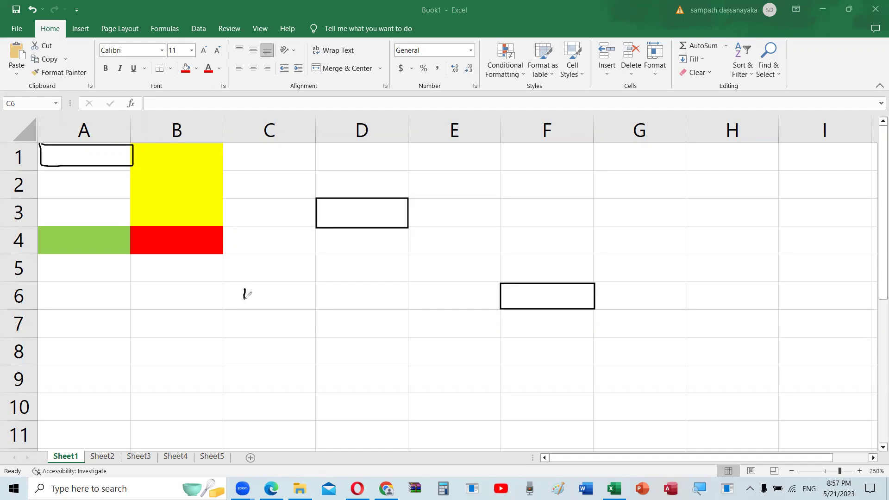
pyautogui.moveTo(245, 284)
pyautogui.mouseDown()
pyautogui.moveTo(253, 299)
pyautogui.moveTo(317, 302)
pyautogui.moveTo(313, 279)
pyautogui.moveTo(349, 273)
pyautogui.moveTo(334, 296)
pyautogui.moveTo(374, 294)
pyautogui.mouseUp()
pyautogui.click(271, 299)
pyautogui.click(370, 268)
pyautogui.moveTo(385, 259)
pyautogui.mouseDown()
pyautogui.moveTo(419, 264)
pyautogui.moveTo(412, 277)
pyautogui.mouseUp()
pyautogui.moveTo(439, 249)
pyautogui.mouseDown()
pyautogui.moveTo(427, 246)
pyautogui.moveTo(431, 268)
pyautogui.moveTo(438, 251)
pyautogui.moveTo(442, 279)
pyautogui.moveTo(444, 243)
pyautogui.moveTo(481, 237)
pyautogui.moveTo(484, 266)
pyautogui.mouseUp()
pyautogui.moveTo(492, 225); pyautogui.dragTo(494, 246)
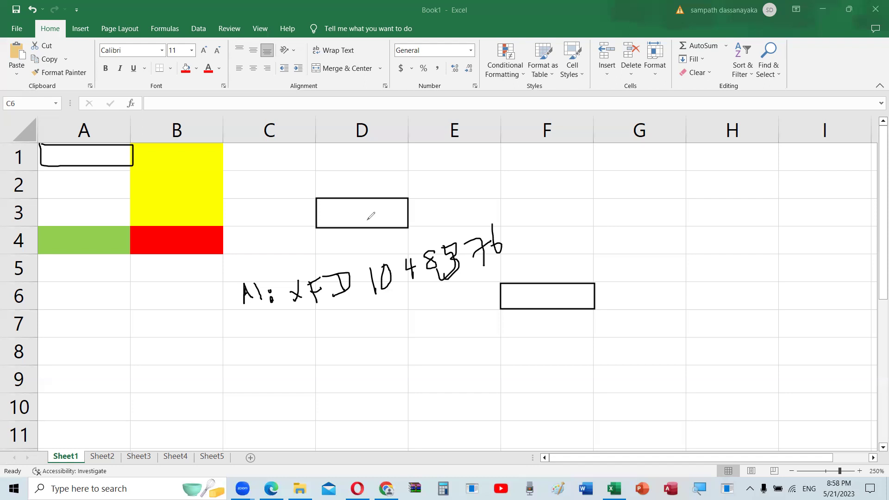
pyautogui.press('e')
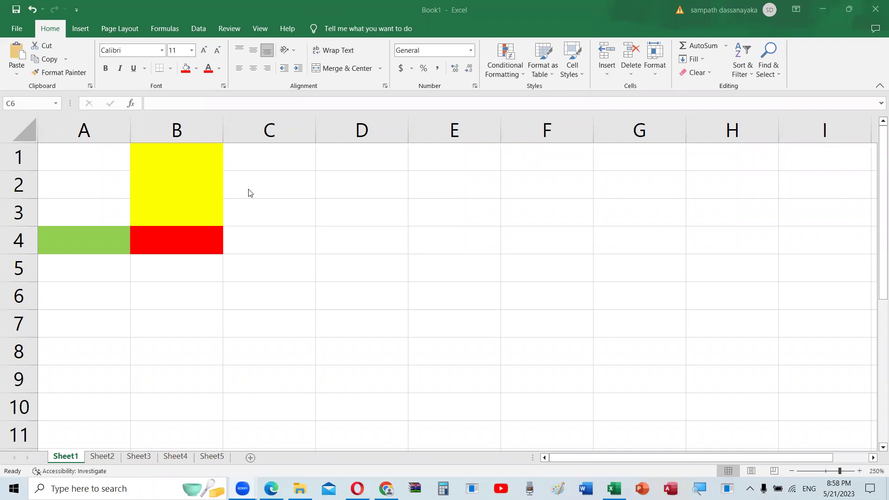
# - Exit ink mode with Esc and select cell D5
pyautogui.press('Escape')
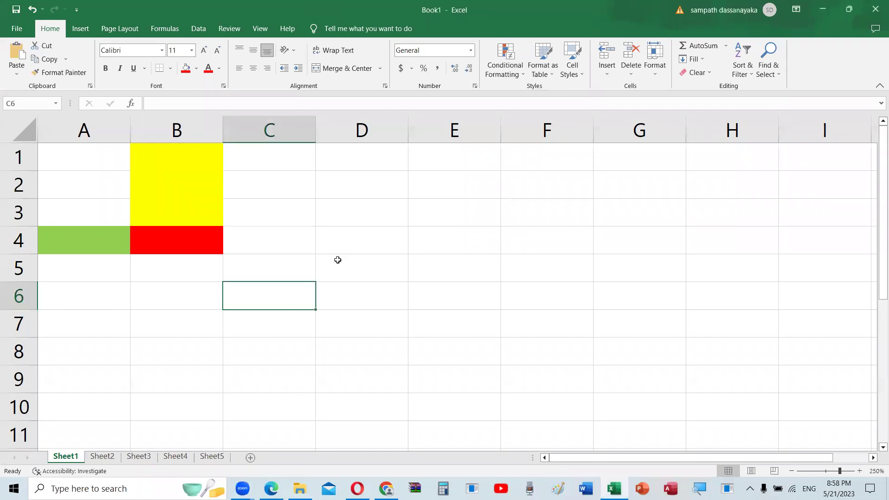
pyautogui.click(358, 272)
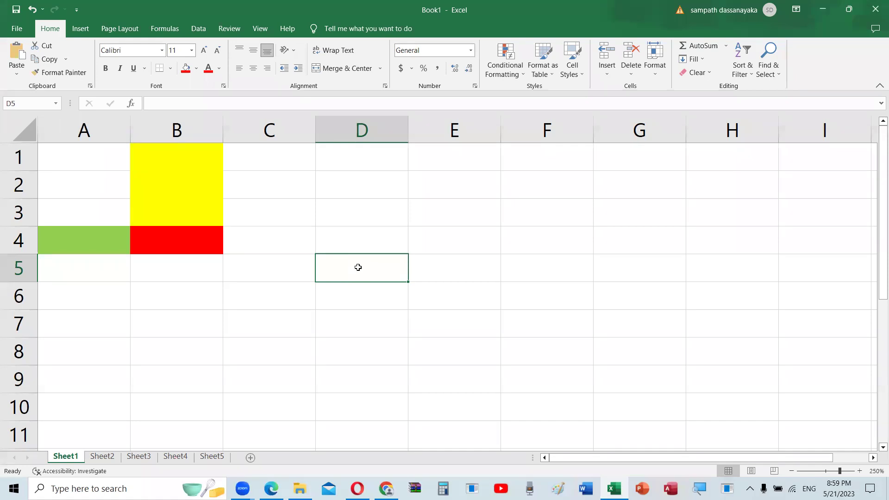
pyautogui.click(21, 104)
pyautogui.click(196, 307)
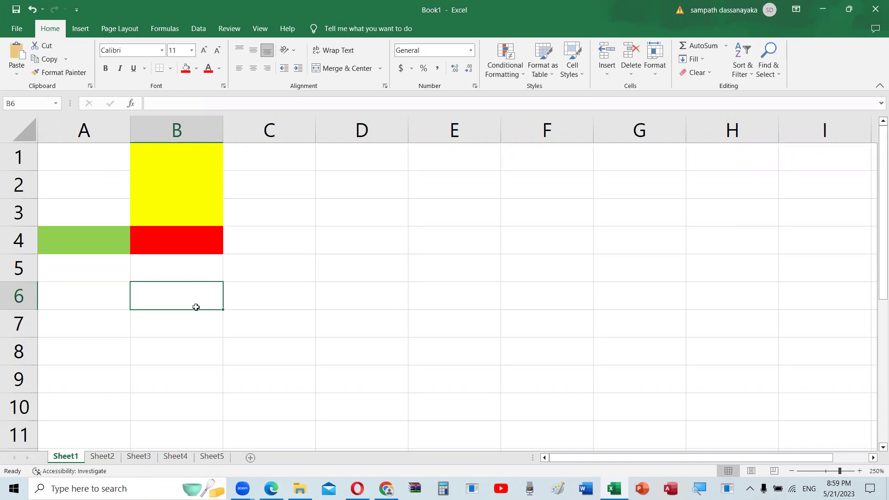
# - Enter Abc in B6, Pqr in B7 and 123 in B8
pyautogui.write('A')
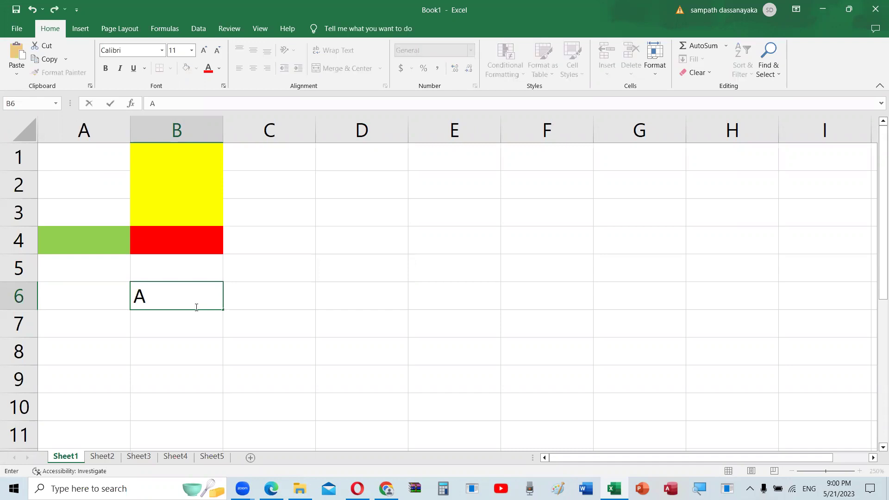
pyautogui.write('ba')
pyautogui.press('BackSpace')
pyautogui.write('c')
pyautogui.press('Return')
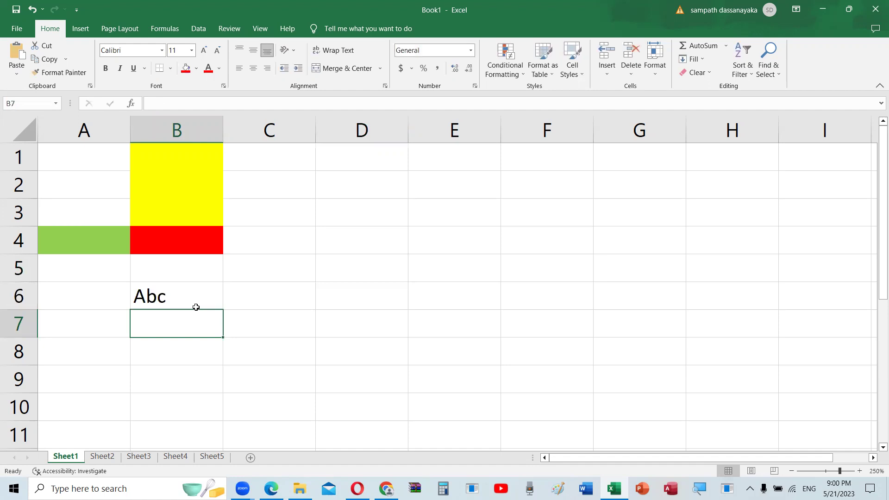
pyautogui.write('Pqr')
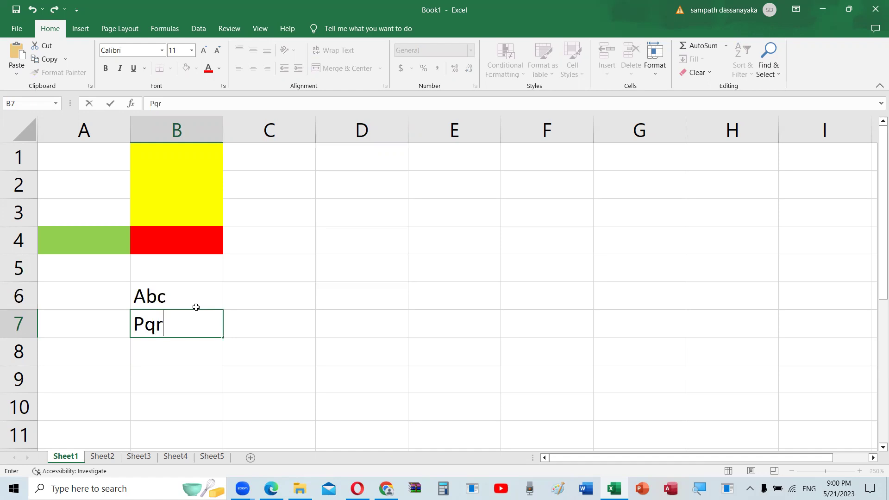
pyautogui.press('Return')
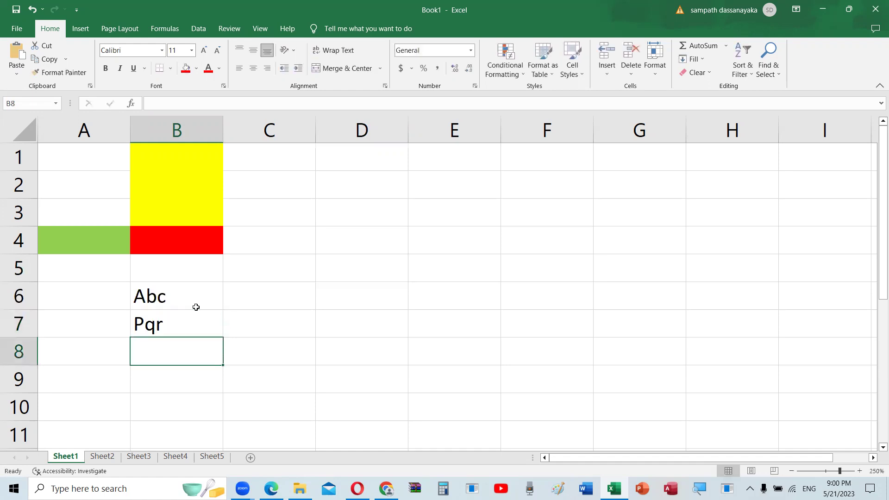
pyautogui.write('123')
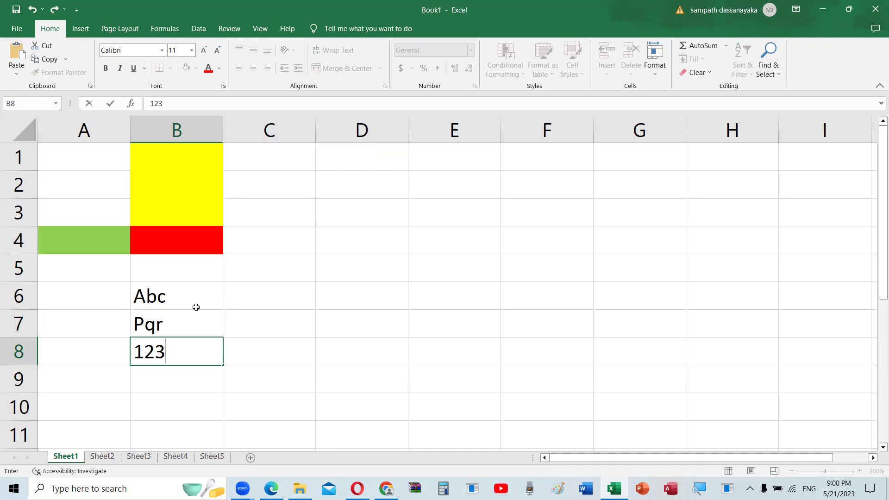
pyautogui.press('Return')
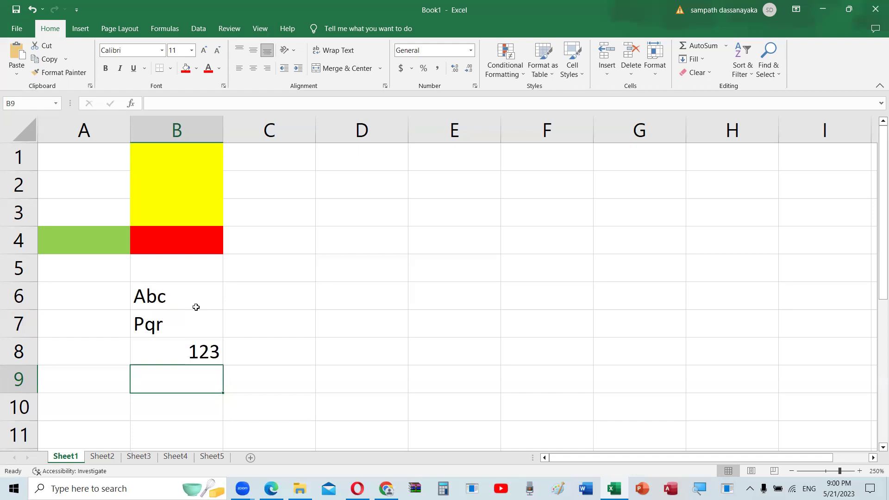
# - Review the B6:B8 entries with the arrow keys, ending on cell B9
pyautogui.press('Up')
pyautogui.press('Up')
pyautogui.press('Up')
pyautogui.press('Down')
pyautogui.press('Up')
pyautogui.press('Down')
pyautogui.press('Up')
pyautogui.press('Down')
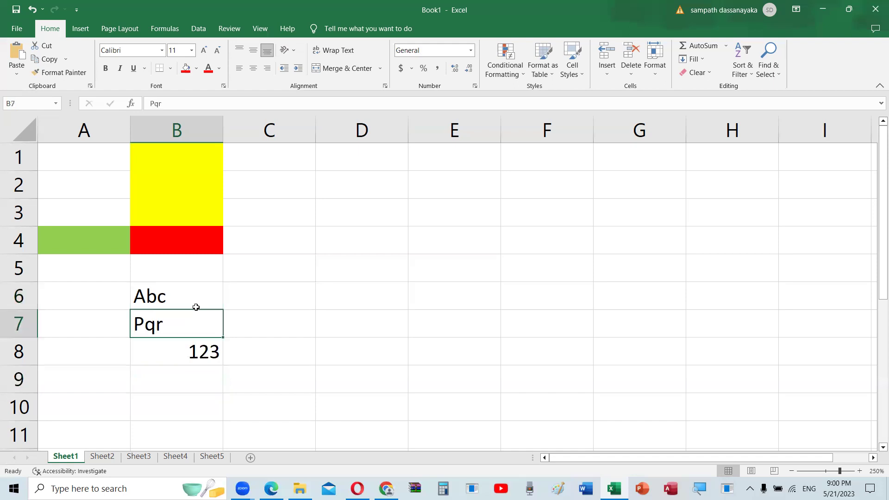
pyautogui.press('Up')
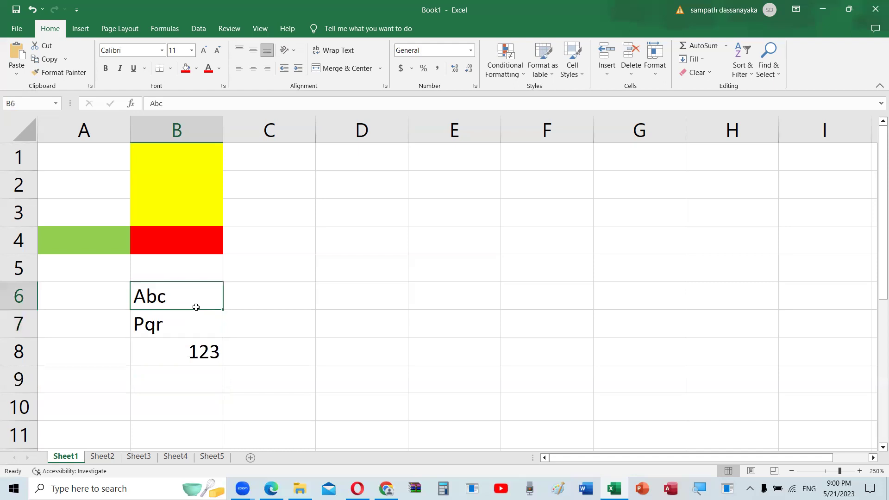
pyautogui.press('Down')
pyautogui.press('Down')
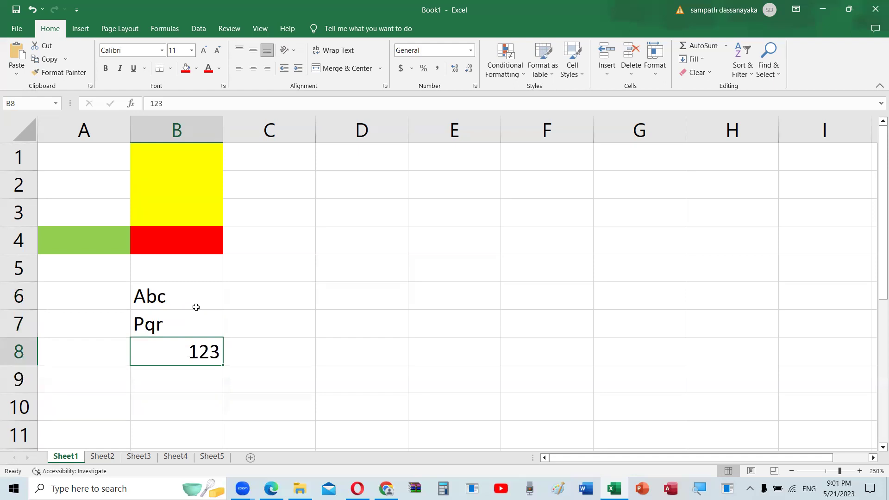
pyautogui.press('Left')
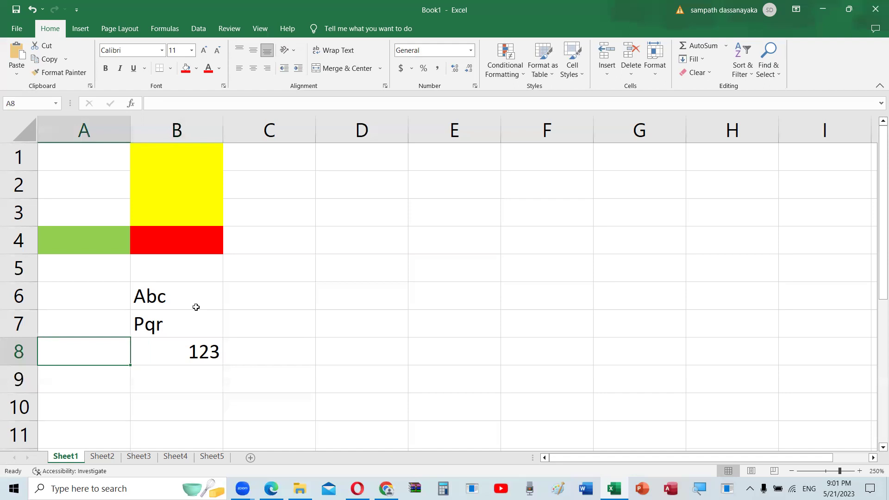
pyautogui.press('Down')
pyautogui.press('Right')
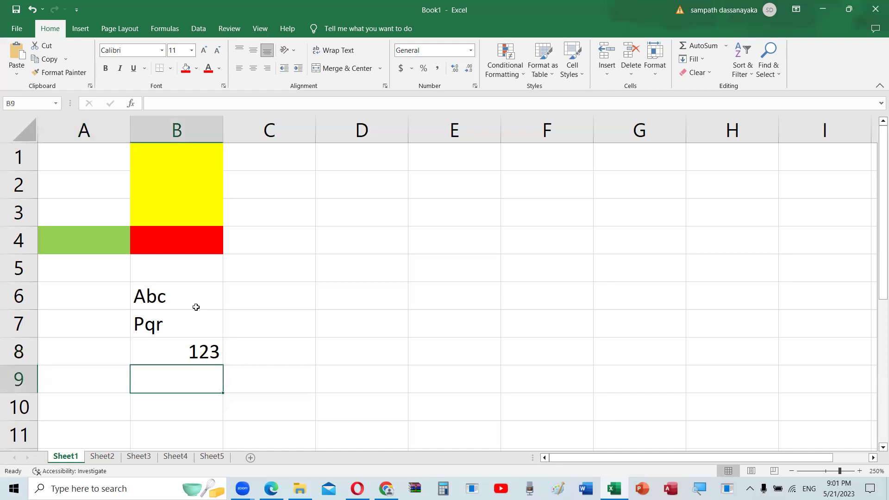
# - Enter 101 in B9, then arrow around the nearby cells back to B9
pyautogui.write('10')
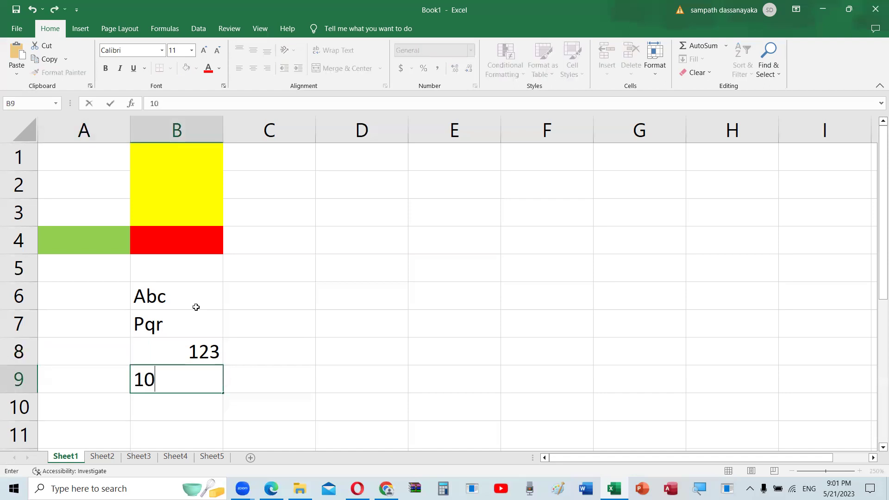
pyautogui.write('1')
pyautogui.press('Right')
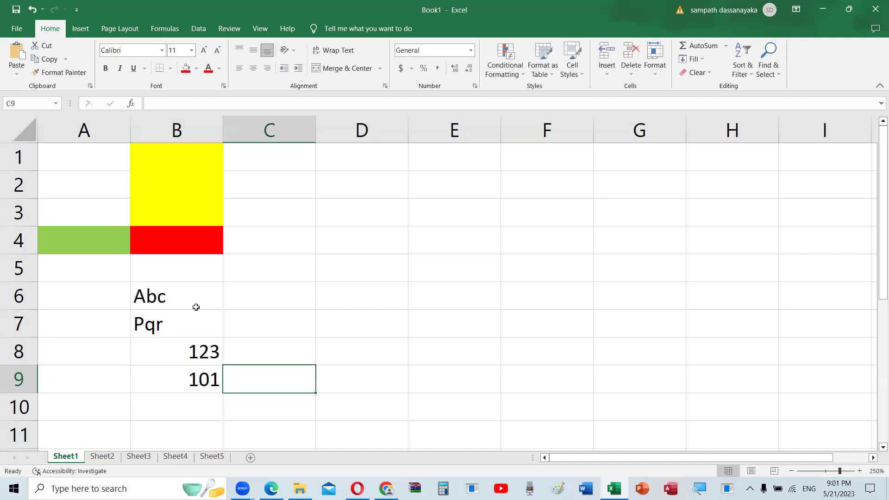
pyautogui.press('Up')
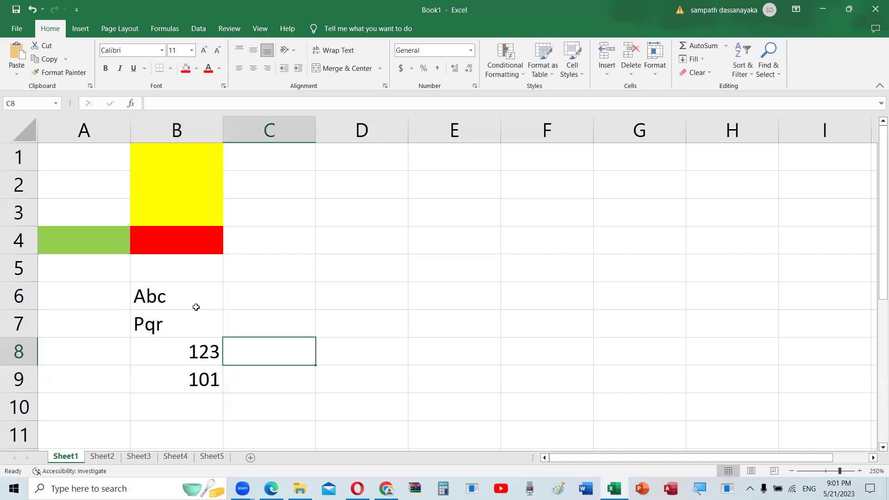
pyautogui.press('Left')
pyautogui.press('Down')
pyautogui.press('Up')
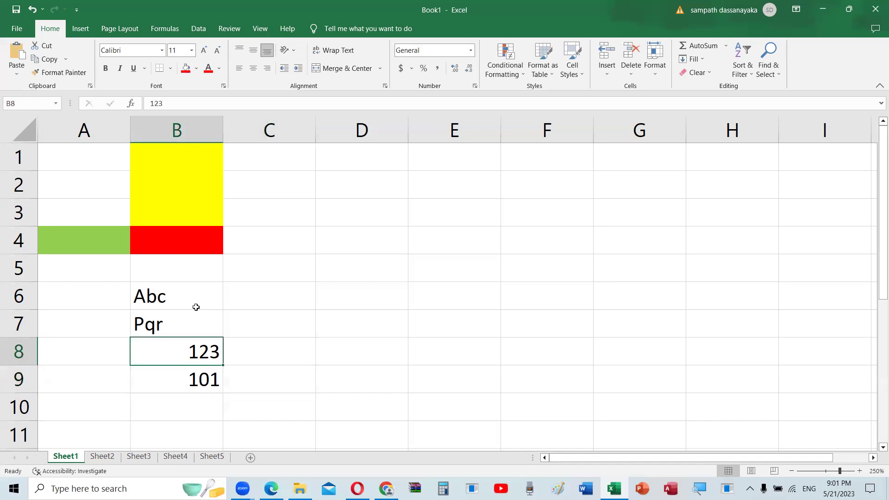
pyautogui.press('Left')
pyautogui.press('Right')
pyautogui.press('Right')
pyautogui.press('Down')
pyautogui.press('Left')
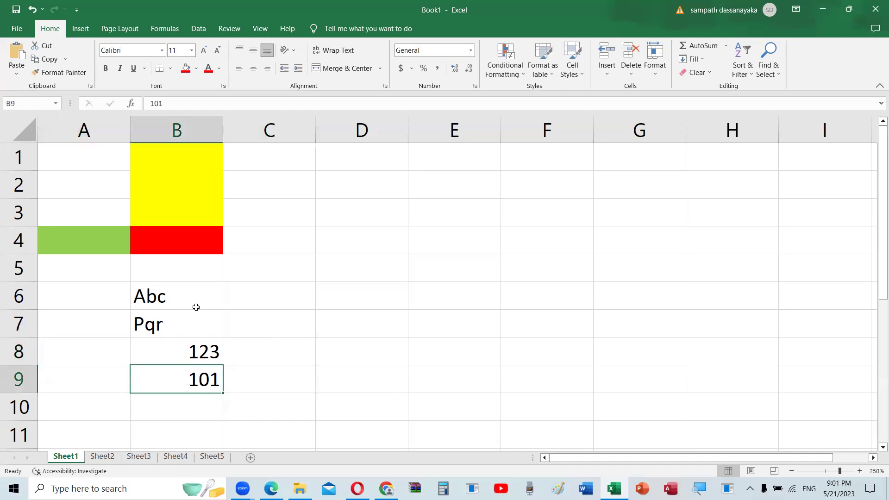
# - Click around the grid, finishing on the empty cell B10
pyautogui.click(311, 307)
pyautogui.click(375, 298)
pyautogui.click(518, 319)
pyautogui.click(308, 368)
pyautogui.click(218, 405)
pyautogui.click(188, 377)
pyautogui.click(185, 360)
pyautogui.click(258, 354)
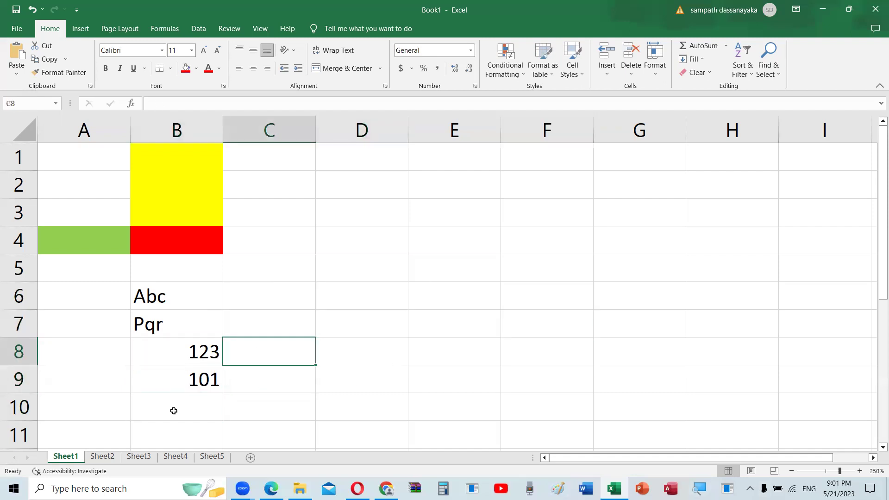
pyautogui.click(173, 408)
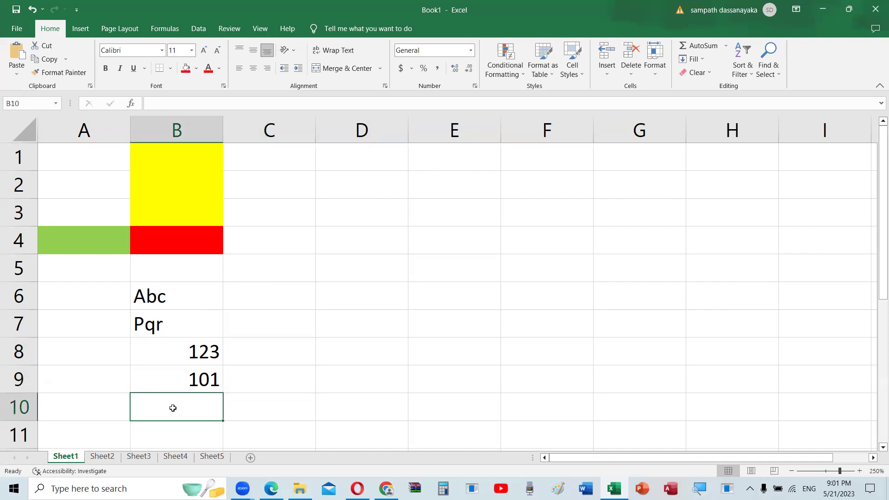
# - Enter the text ab10 in cell B10
pyautogui.write('abc')
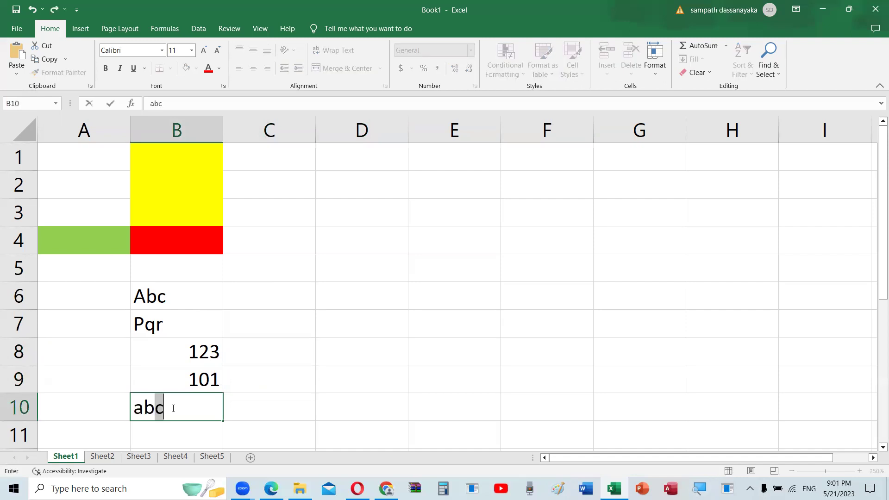
pyautogui.write('10')
pyautogui.press('Return')
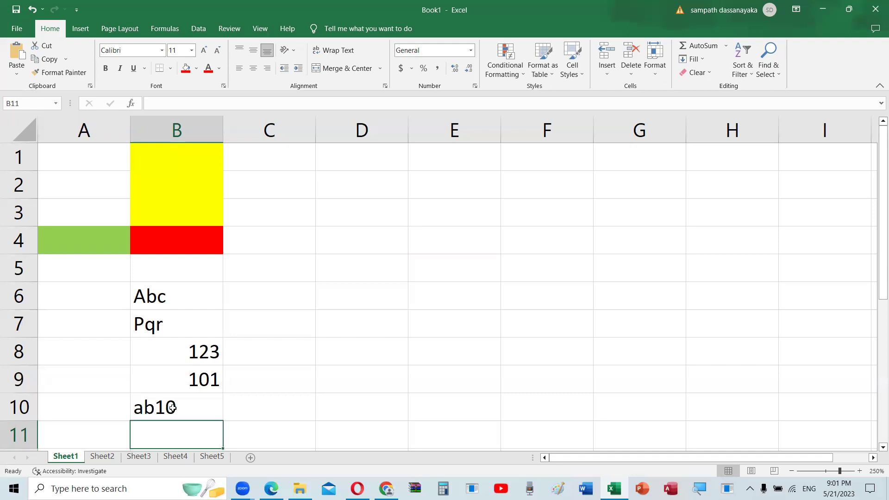
pyautogui.press('Up')
pyautogui.press('Up')
pyautogui.press('Up')
pyautogui.press('Up')
pyautogui.press('Up')
pyautogui.press('Down')
# - Step up and down column B between B7 and B10 to review the entries
pyautogui.press('Down')
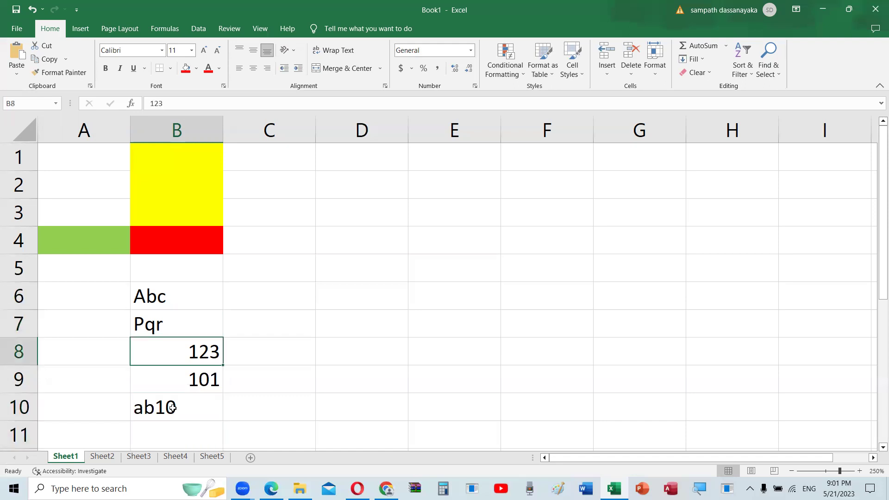
pyautogui.press('Down')
pyautogui.press('Down')
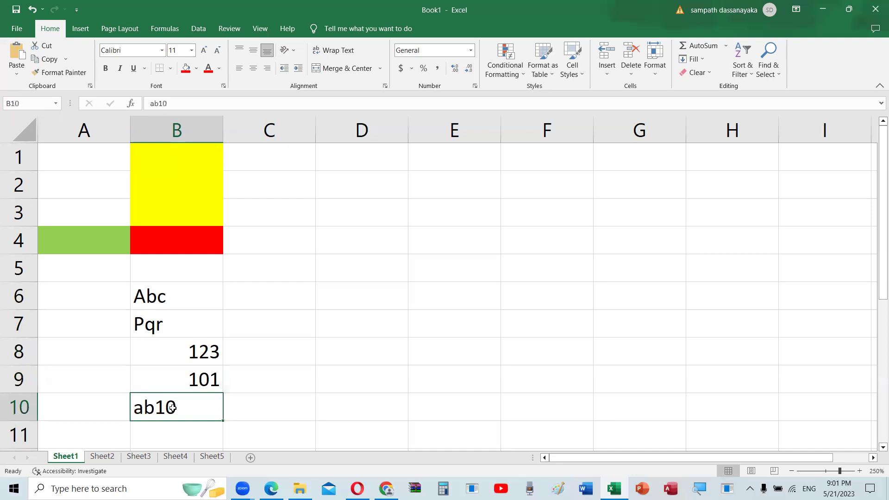
pyautogui.press('Up')
pyautogui.press('Up')
pyautogui.press('Up')
pyautogui.press('Up')
pyautogui.press('Down')
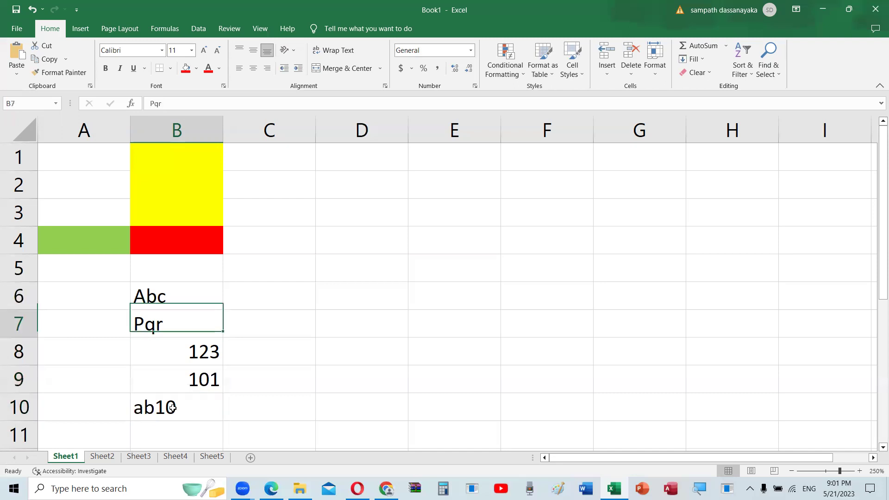
pyautogui.press('Down')
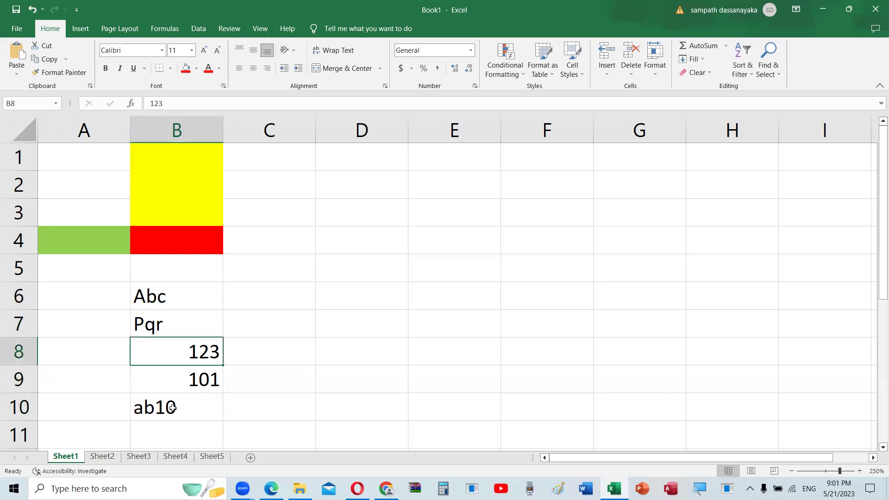
pyautogui.press('Down')
pyautogui.press('Up')
pyautogui.press('Down')
pyautogui.press('Down')
pyautogui.press('Up')
pyautogui.press('Down')
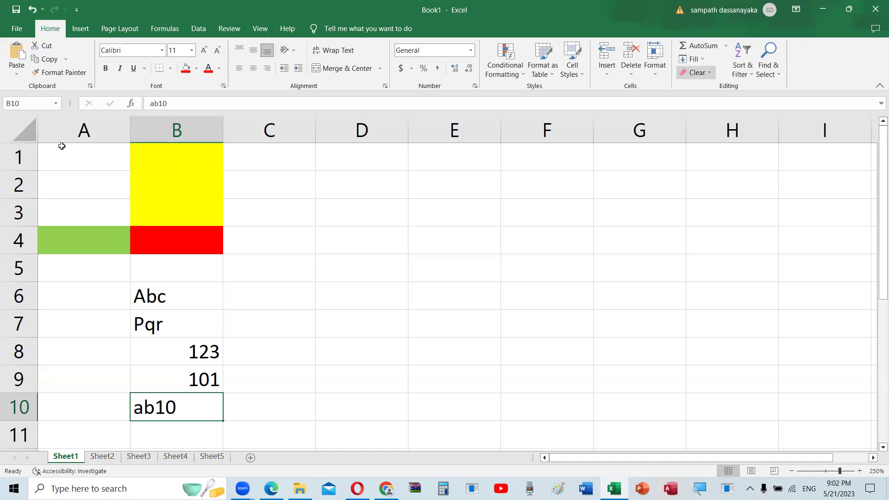
pyautogui.click(137, 292)
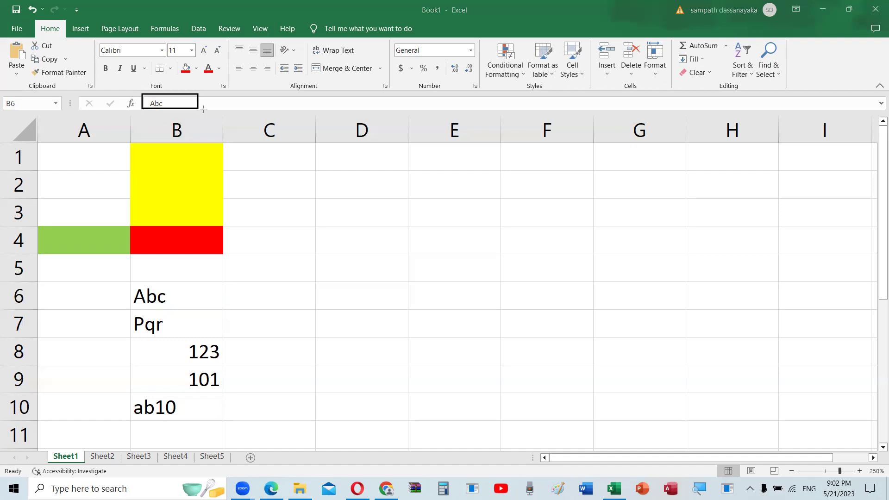
pyautogui.moveTo(153, 97); pyautogui.dragTo(877, 110)
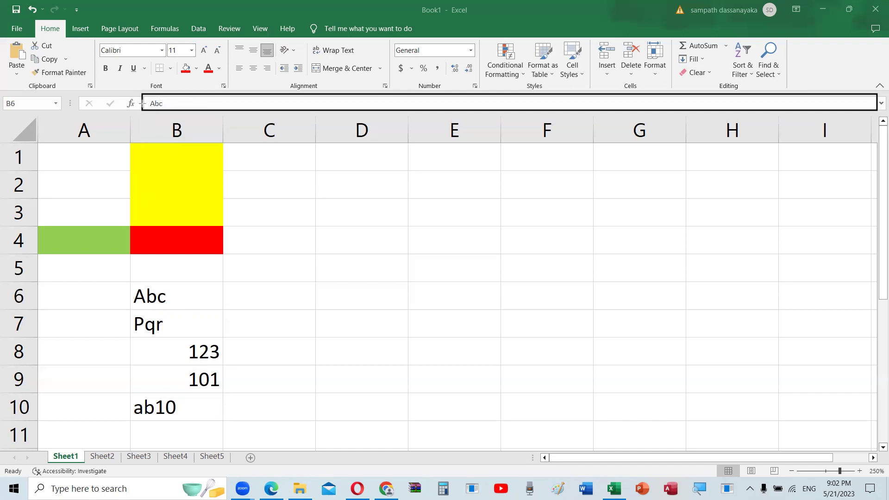
pyautogui.click(198, 350)
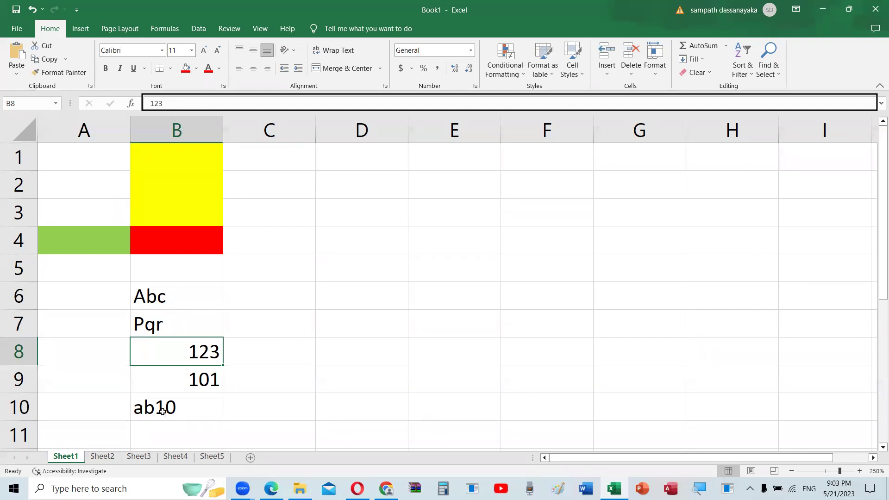
pyautogui.press('Down')
pyautogui.press('Down')
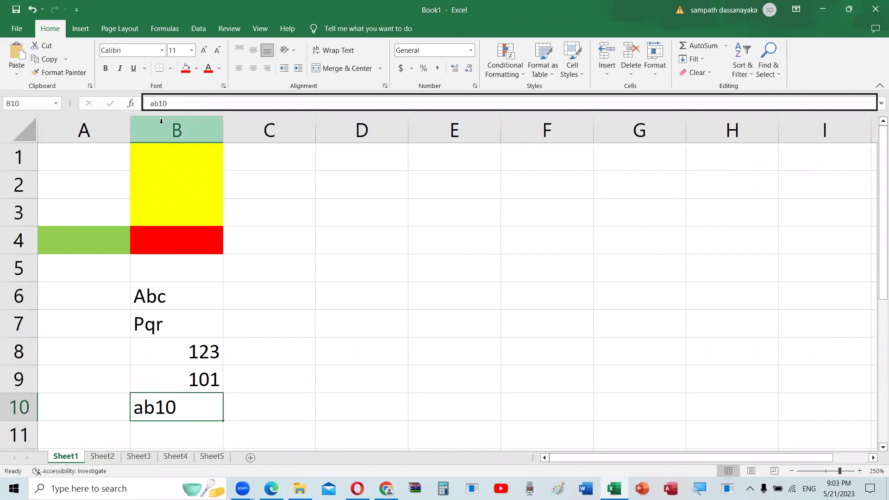
# - Enter 100 in D4 and 200 in D5
pyautogui.click(373, 233)
pyautogui.write('120')
pyautogui.press('BackSpace')
pyautogui.press('BackSpace')
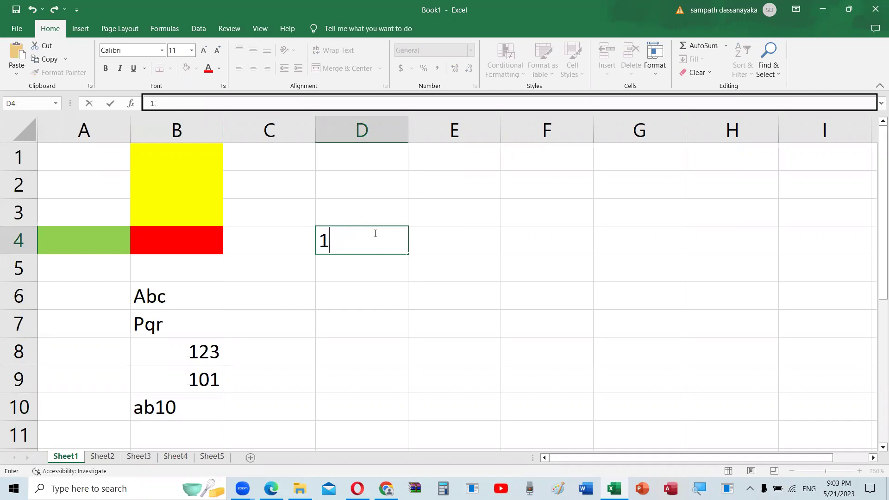
pyautogui.write('00')
pyautogui.press('Return')
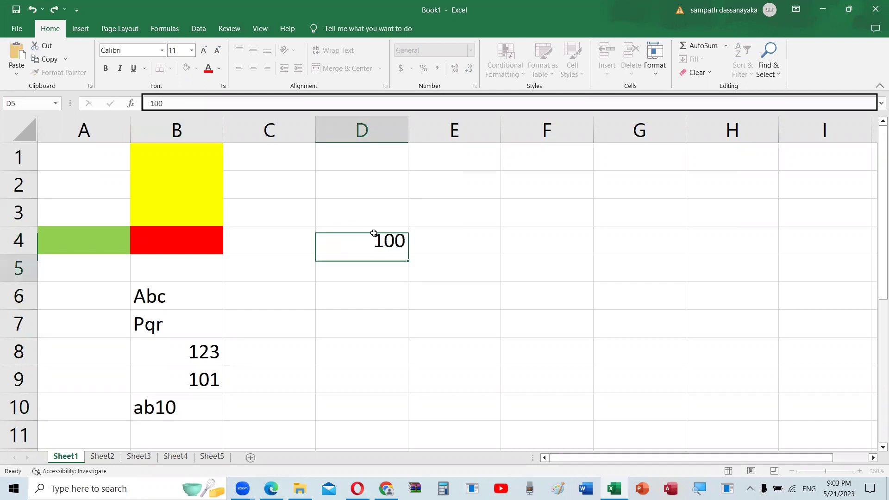
pyautogui.press('Left')
pyautogui.press('Right')
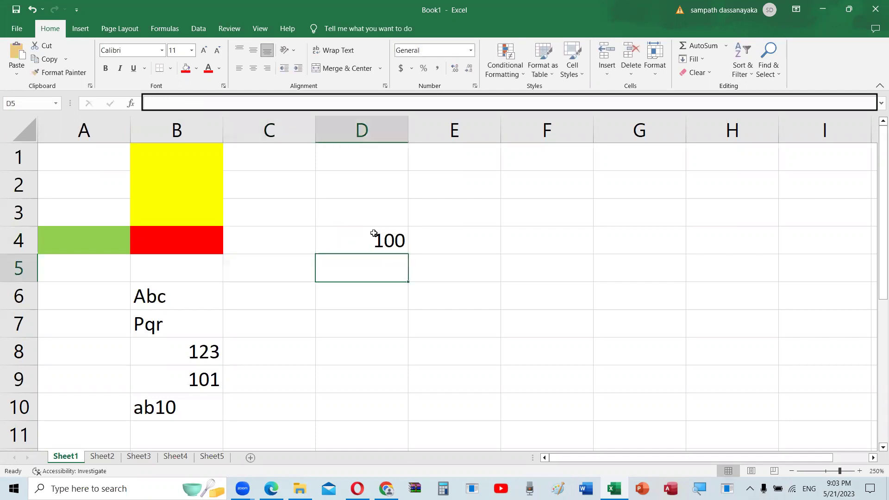
pyautogui.write('200')
pyautogui.press('Return')
pyautogui.press('Left')
pyautogui.press('Right')
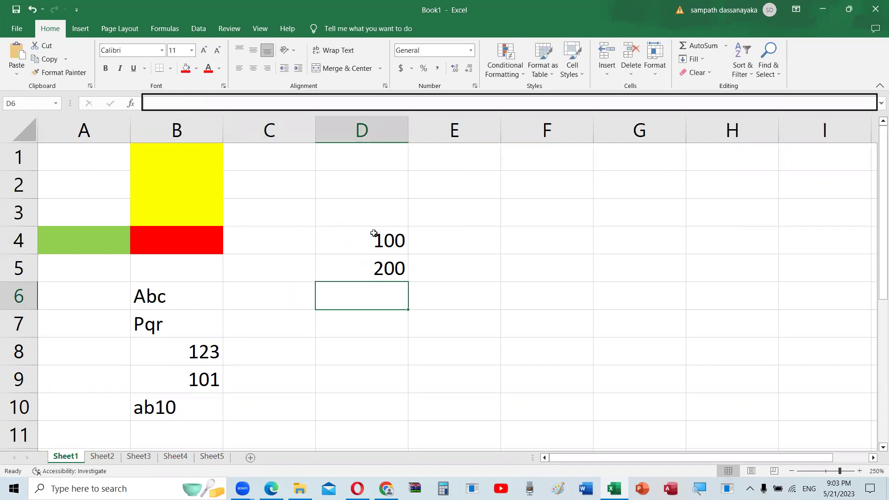
# - Make D6 the formula =D4, accepting Excel's suggested correction
pyautogui.write('=')
pyautogui.click(372, 237)
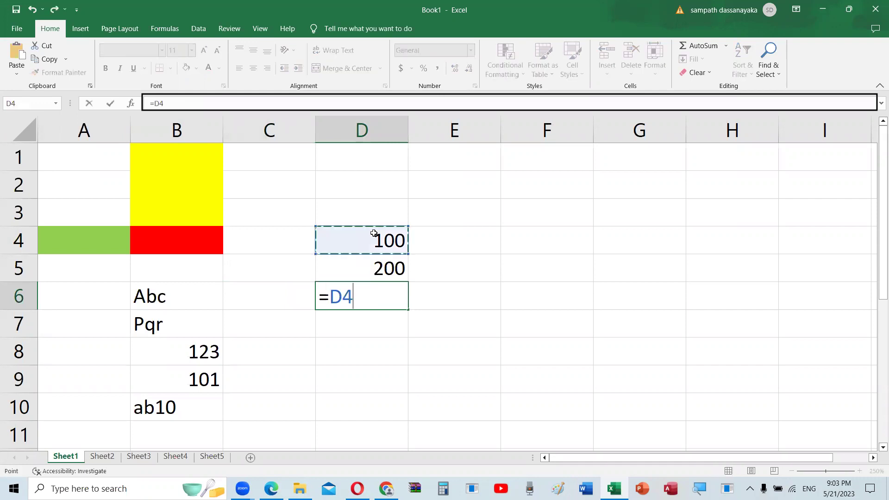
pyautogui.write('+')
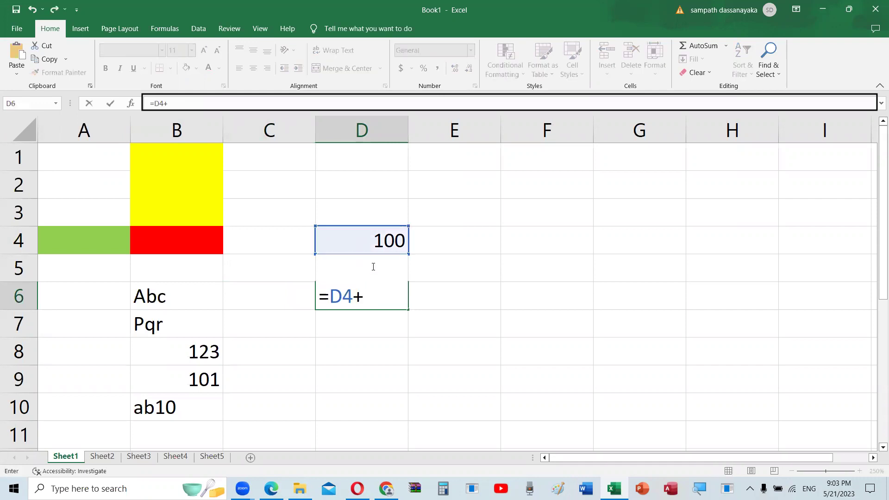
pyautogui.press('Return')
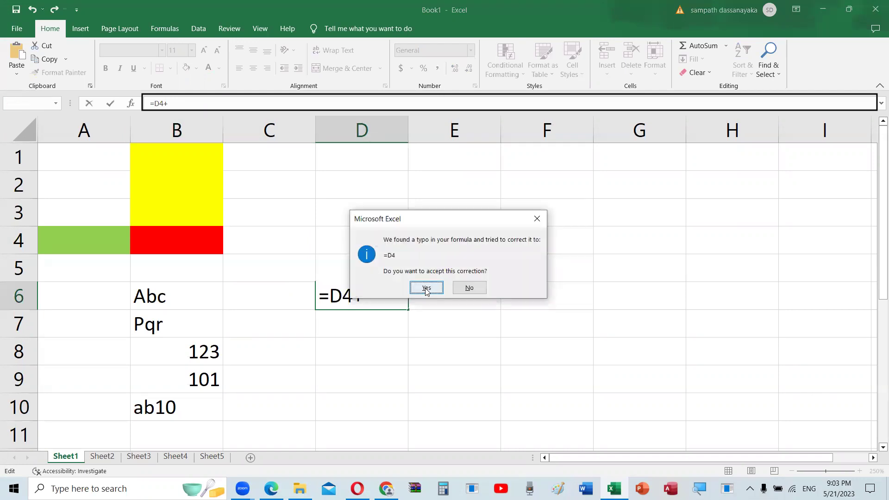
pyautogui.click(425, 290)
pyautogui.click(435, 319)
pyautogui.click(386, 293)
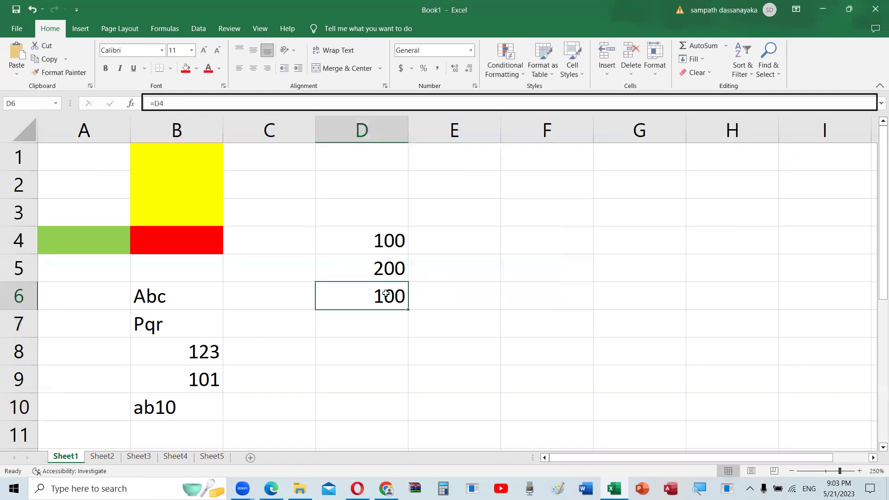
pyautogui.keyDown('ctrl'); pyautogui.scroll(-4, 386, 293); pyautogui.keyUp('ctrl')
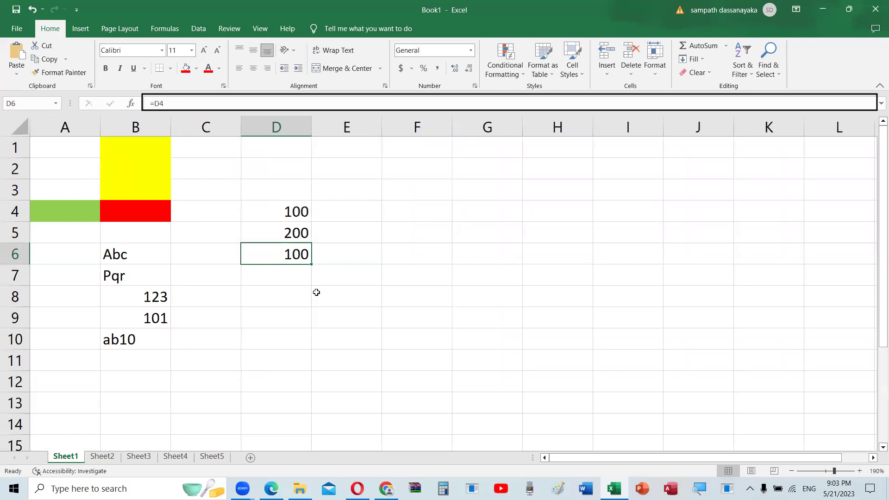
# - Enter =D4+D5 in D6 so it shows 300, then select D4
pyautogui.write('=')
pyautogui.click(296, 212)
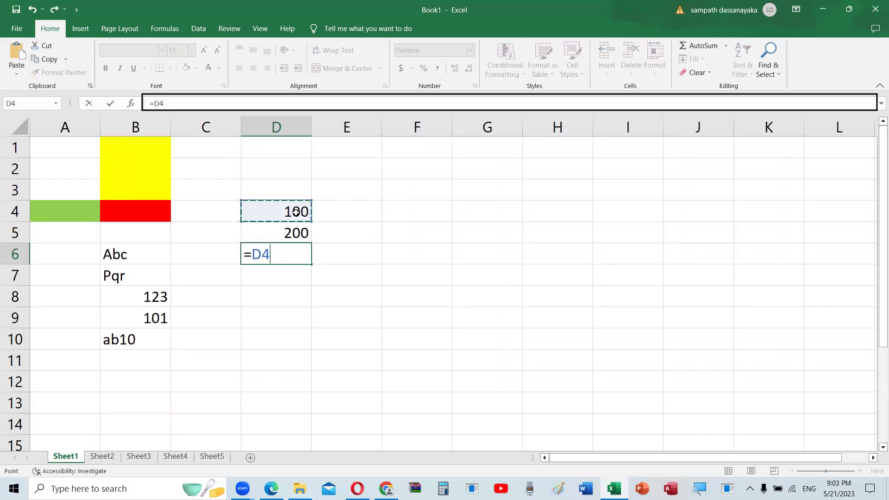
pyautogui.write('+')
pyautogui.click(303, 235)
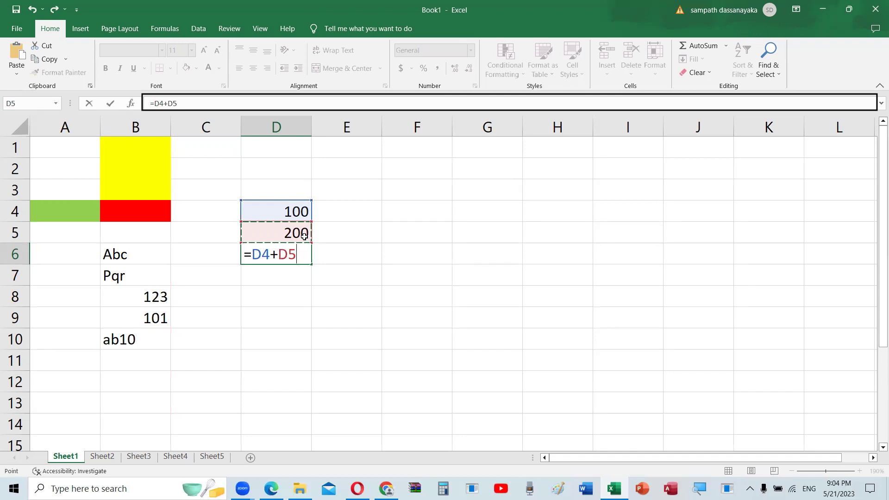
pyautogui.press('Return')
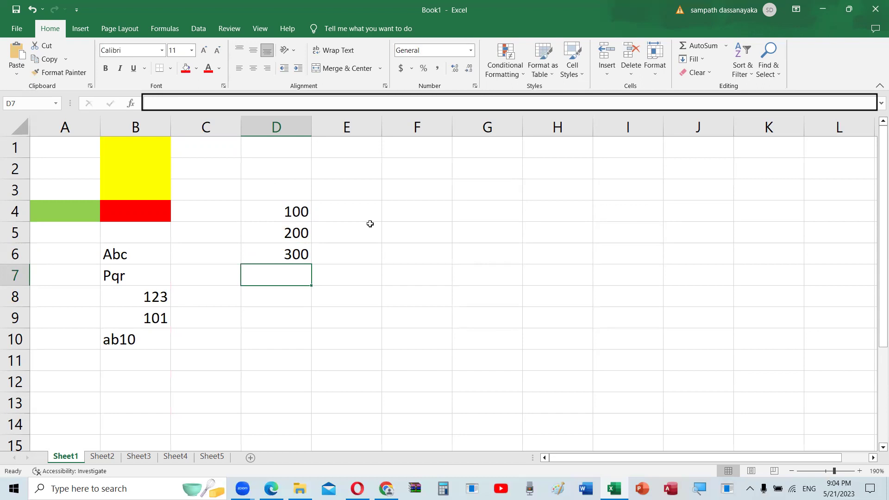
pyautogui.click(303, 211)
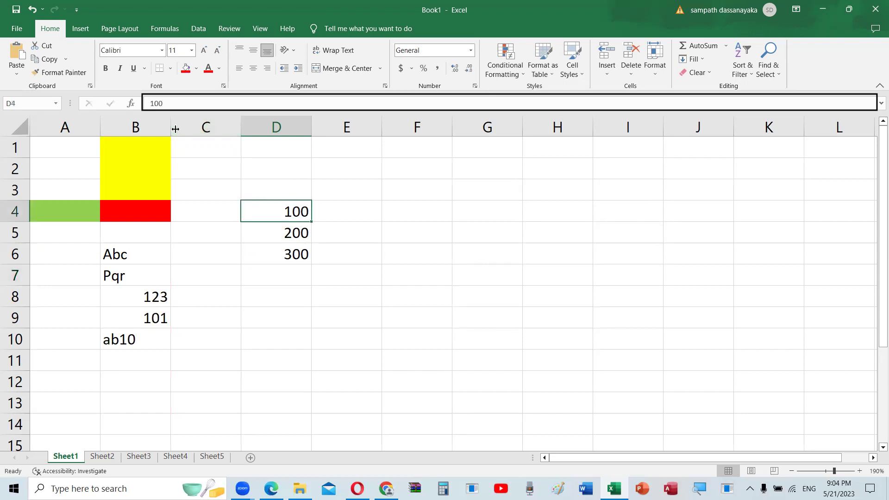
# - Check D5's value of 200 and D6's sum formula giving 300 in the formula bar
pyautogui.click(289, 233)
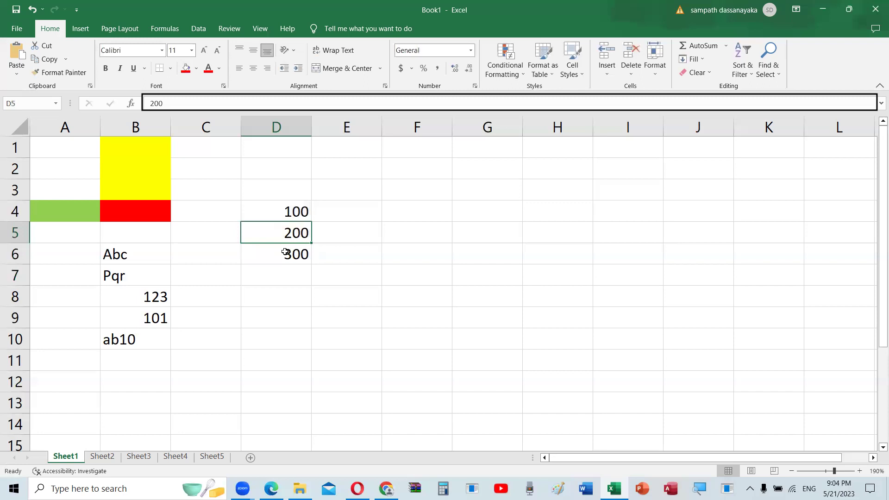
pyautogui.click(286, 253)
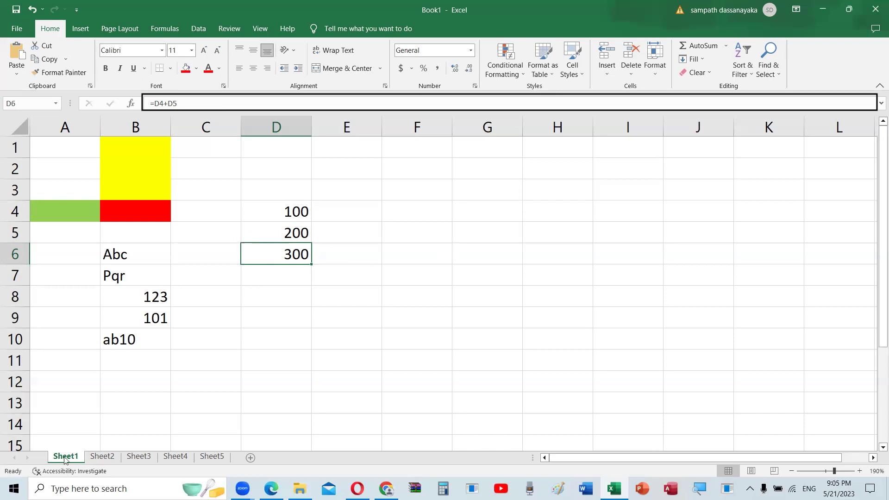
# - Delete Sheet2, Sheet3, Sheet4 and Sheet5, then add a new blank Sheet6
pyautogui.click(101, 456)
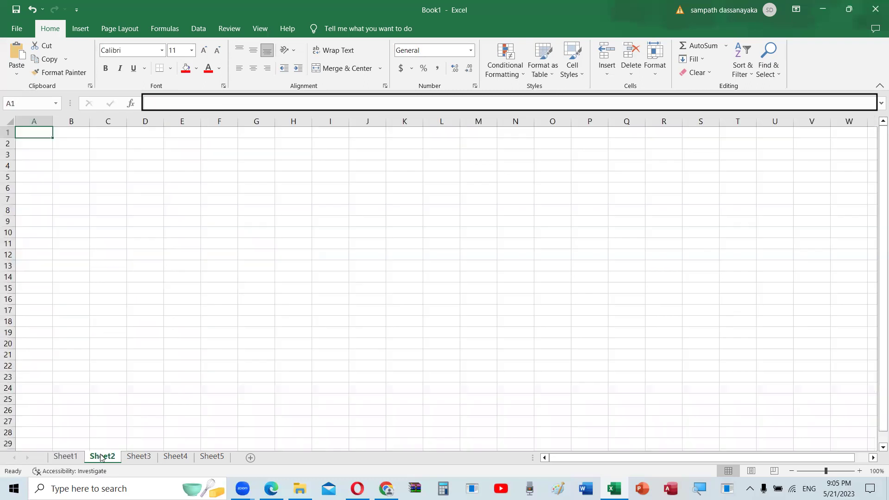
pyautogui.rightClick(101, 457)
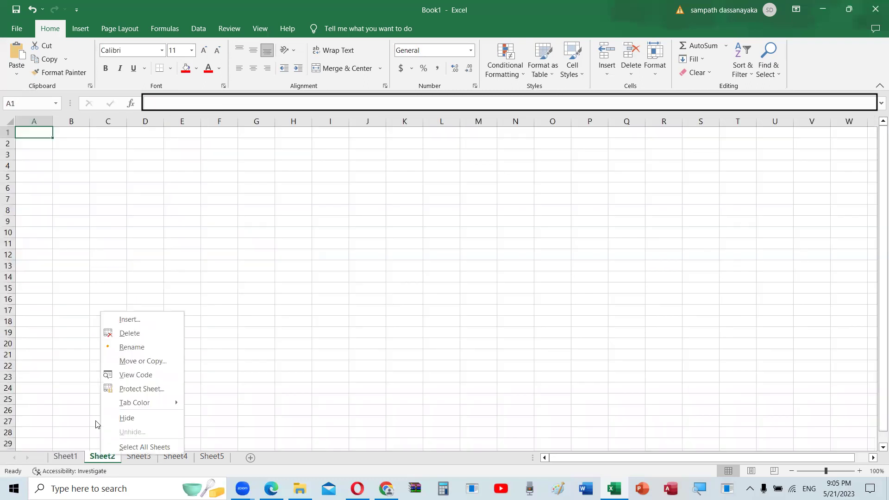
pyautogui.click(145, 332)
pyautogui.rightClick(109, 459)
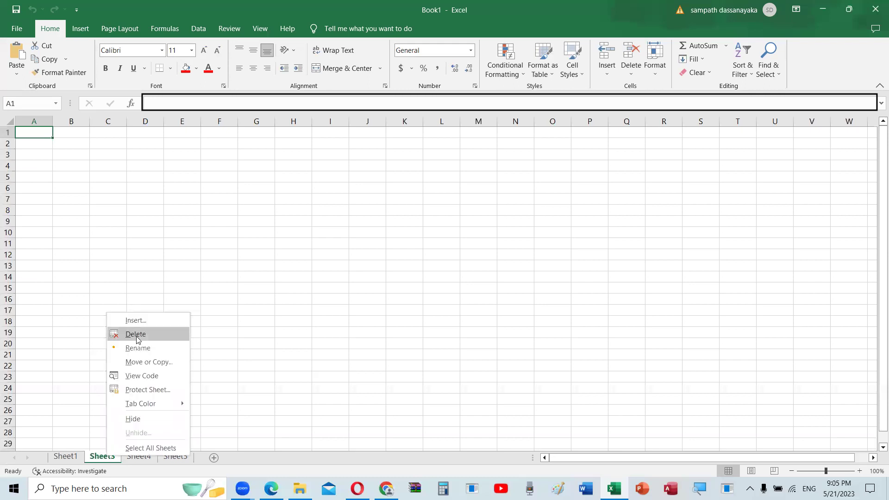
pyautogui.click(134, 333)
pyautogui.rightClick(99, 456)
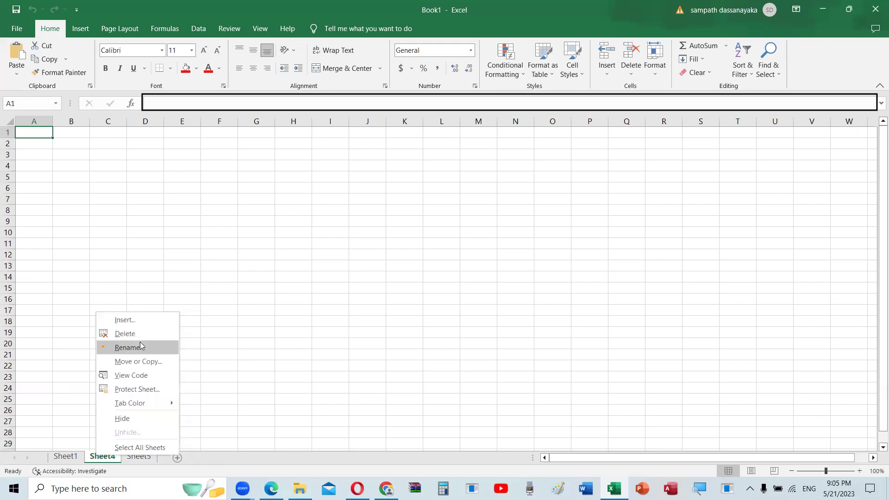
pyautogui.click(123, 347)
pyautogui.rightClick(107, 457)
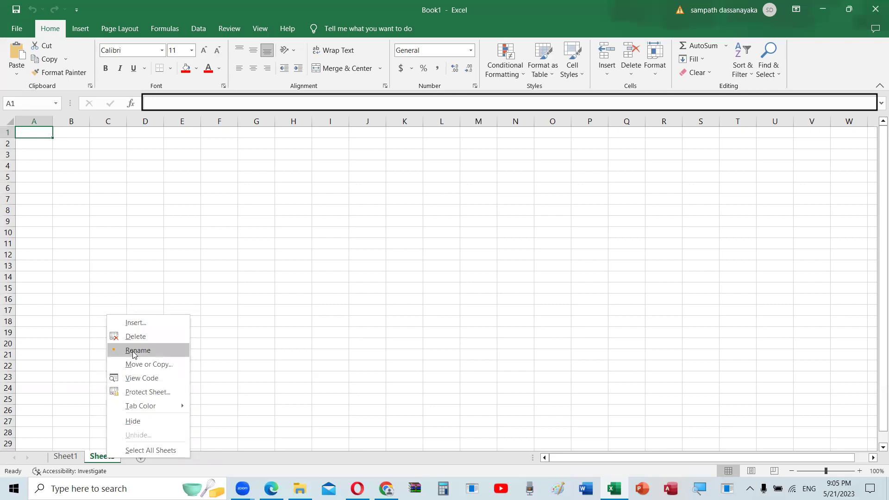
pyautogui.click(136, 337)
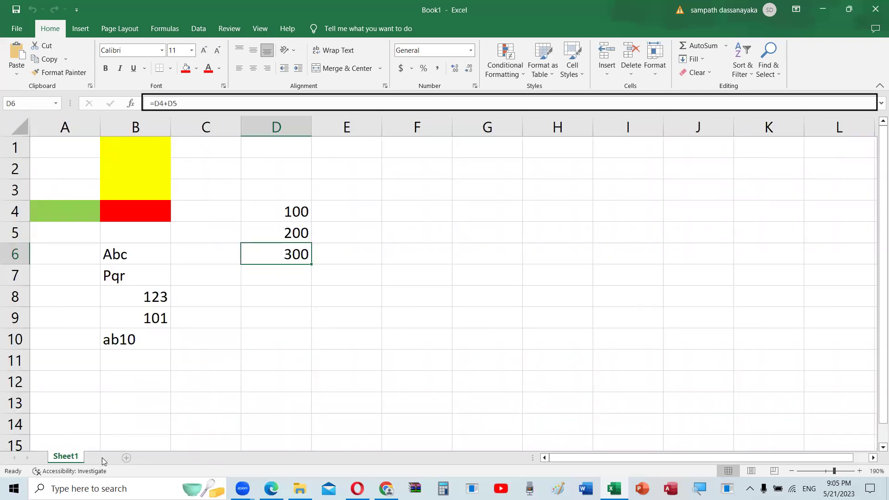
pyautogui.click(103, 458)
pyautogui.rightClick(102, 460)
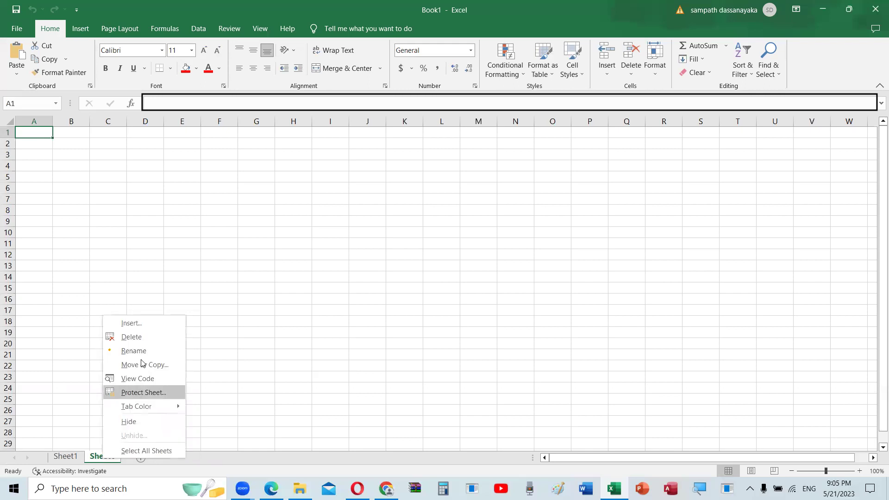
# - Insert a blank worksheet through the Insert dialog, add Sheet7, then delete Sheet7
pyautogui.click(144, 324)
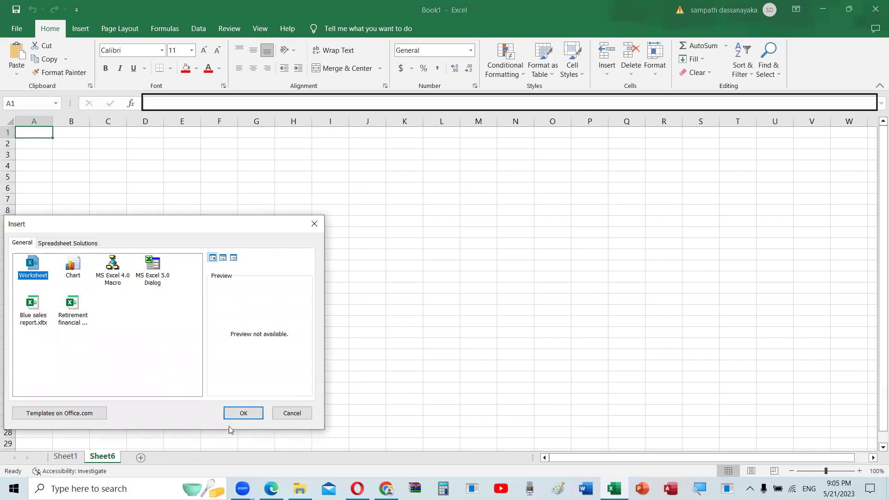
pyautogui.click(237, 411)
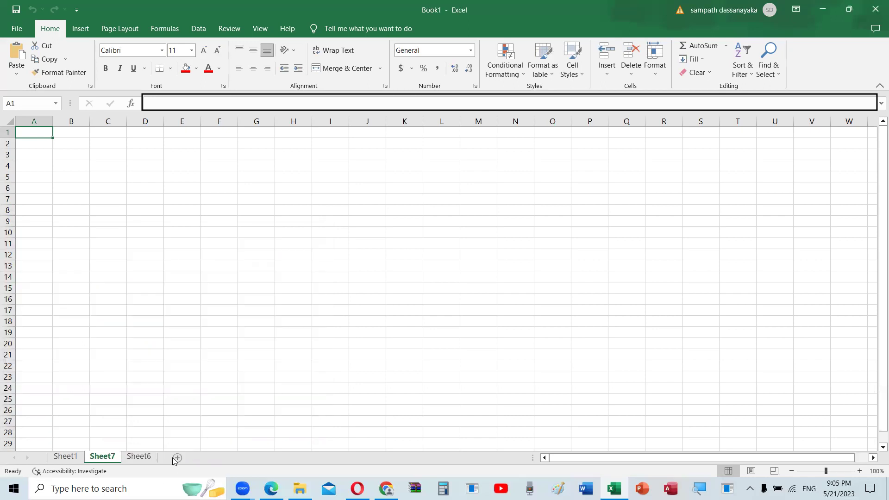
pyautogui.click(176, 457)
pyautogui.click(102, 457)
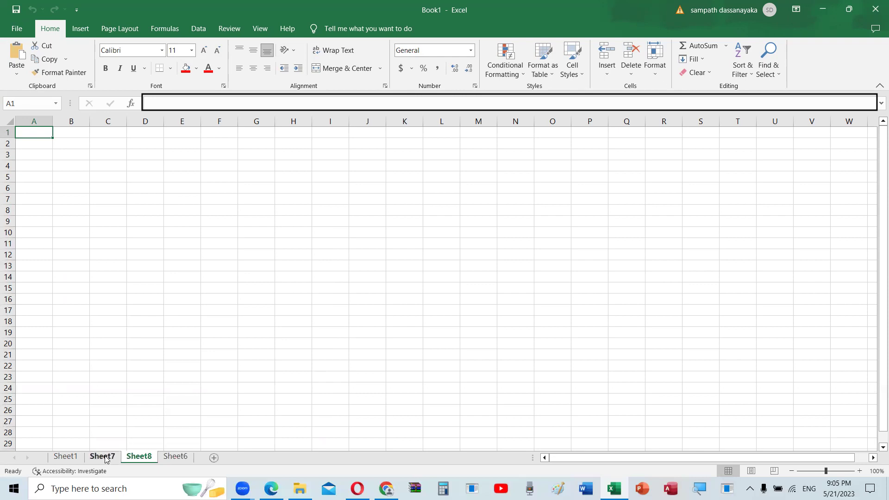
pyautogui.rightClick(101, 457)
pyautogui.click(134, 333)
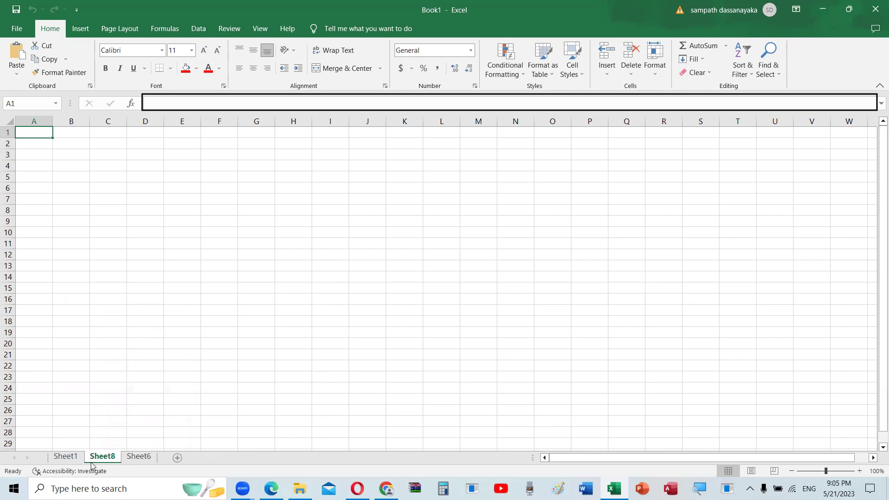
# - Start renaming the Sheet1 tab
pyautogui.click(64, 458)
pyautogui.rightClick(63, 457)
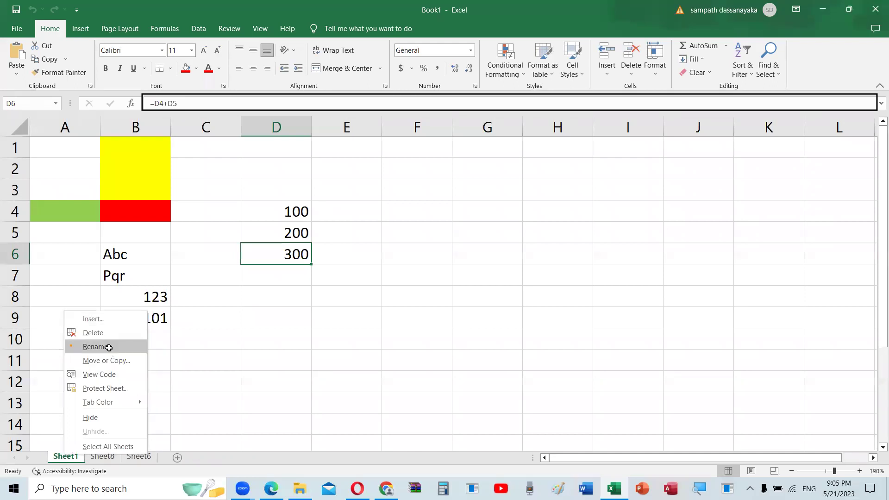
pyautogui.click(109, 347)
# - Name Sheet1 'Hi' and give the Sheet8 tab a yellow colour
pyautogui.write('Hi')
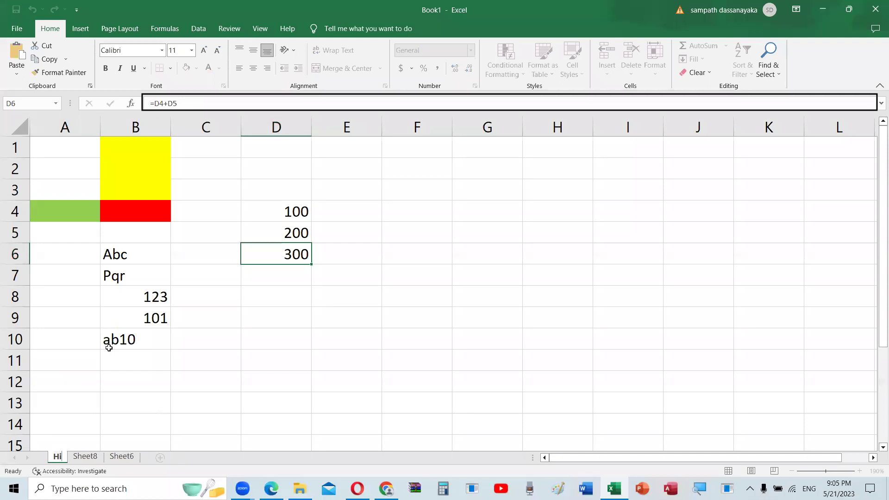
pyautogui.press('Return')
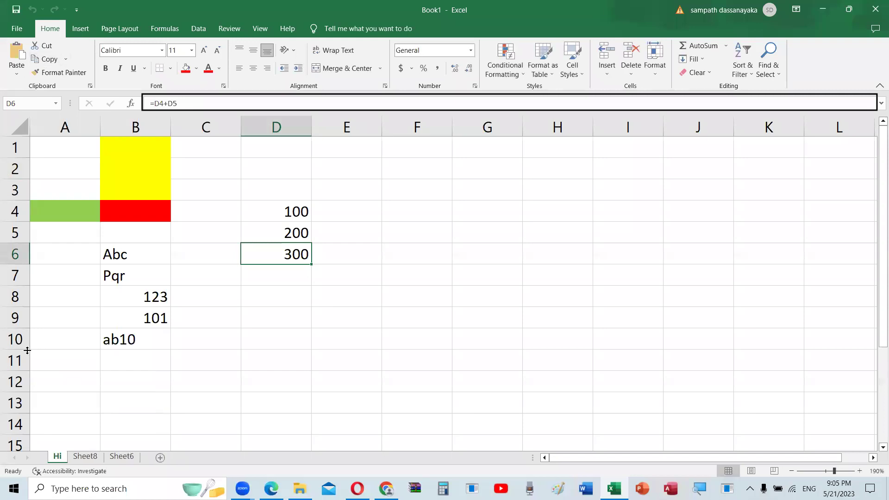
pyautogui.rightClick(78, 456)
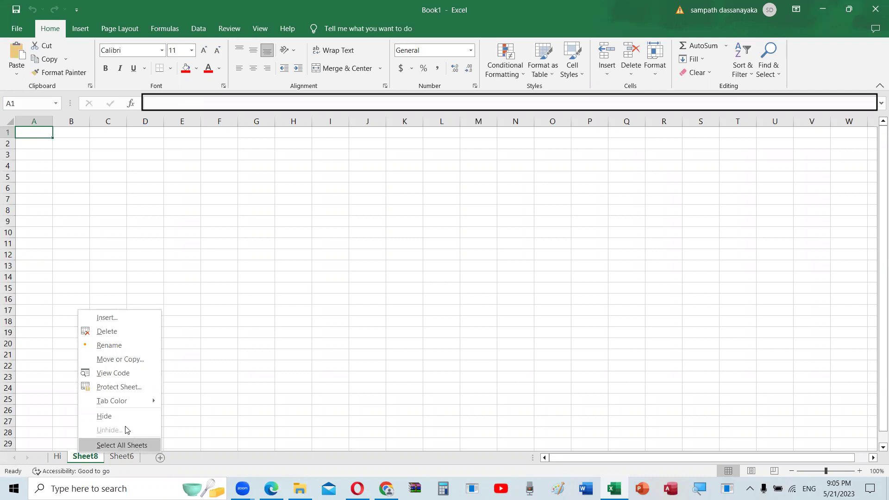
pyautogui.moveTo(112, 401)
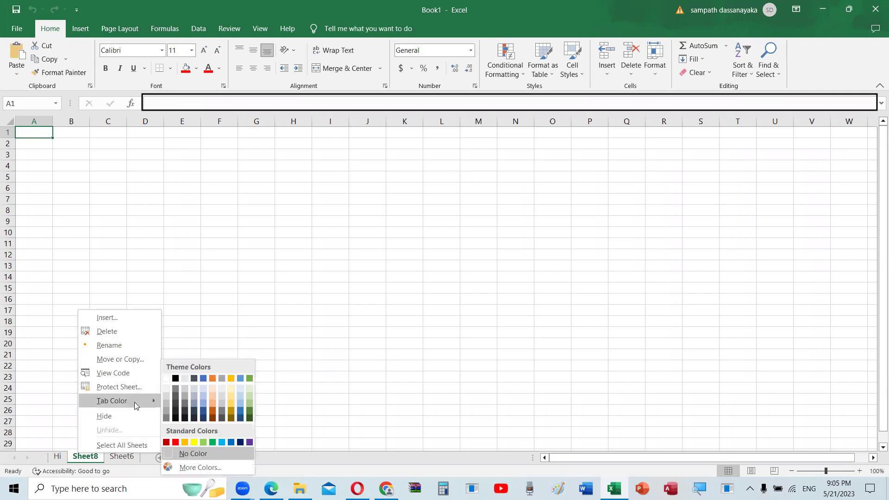
pyautogui.click(180, 441)
# - Visit Sheet6 and Sheet8 to see the tab colour, then return to the Hi sheet
pyautogui.click(123, 459)
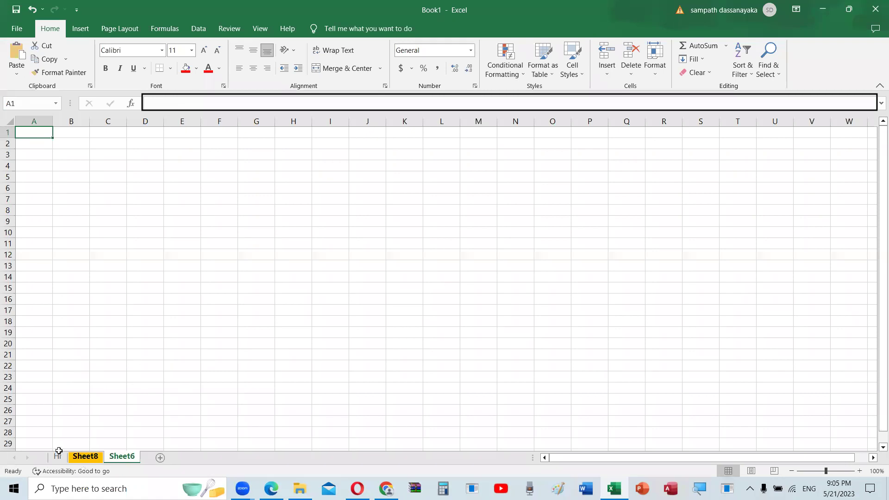
pyautogui.click(85, 459)
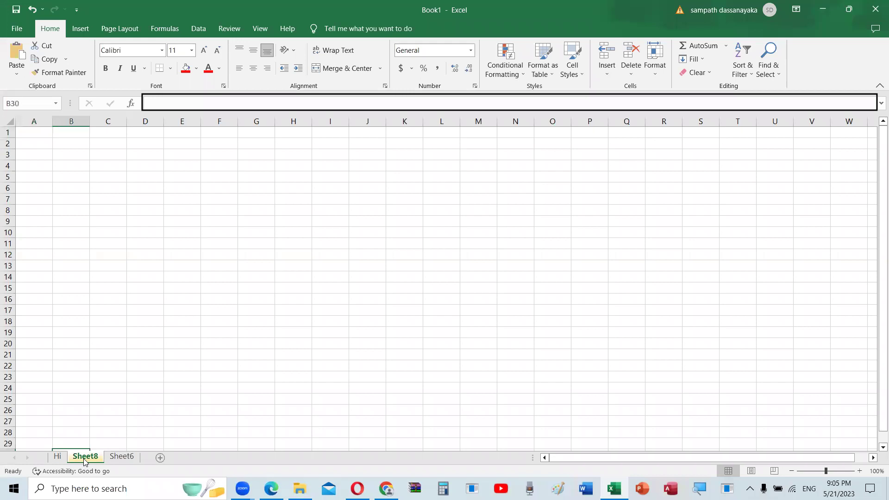
pyautogui.click(57, 457)
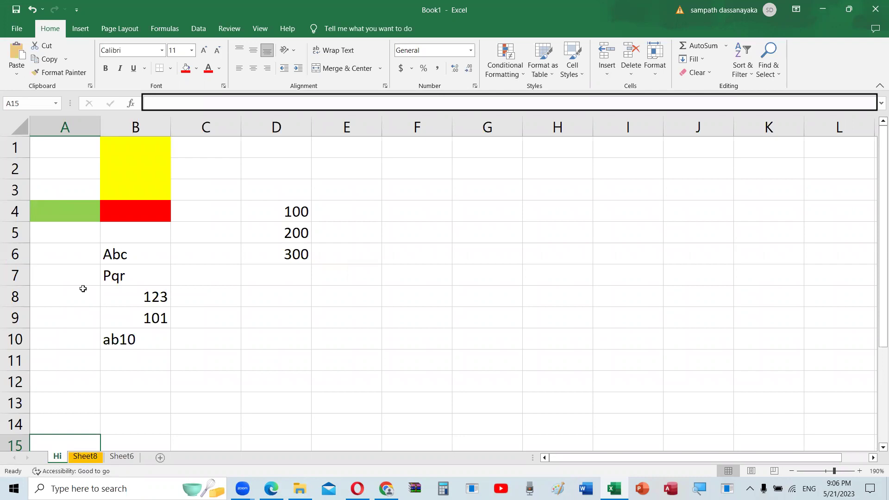
# - Select B9 (101), then cycle through Page Layout and Page Break Preview back to Normal view
pyautogui.click(162, 326)
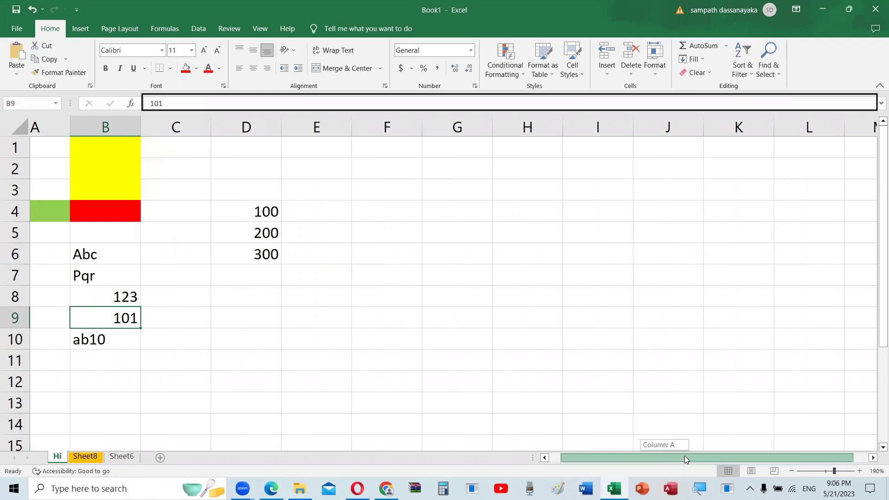
pyautogui.moveTo(666, 459); pyautogui.dragTo(598, 466)
pyautogui.moveTo(875, 302); pyautogui.dragTo(834, 278)
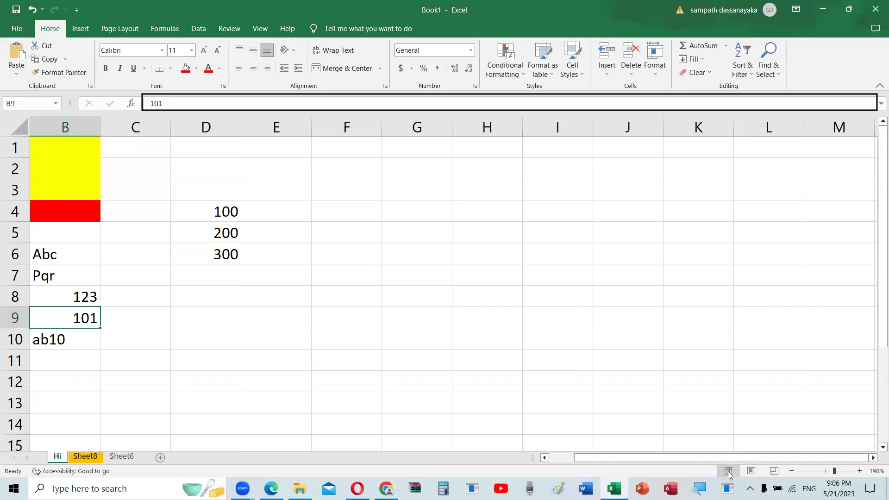
pyautogui.click(752, 472)
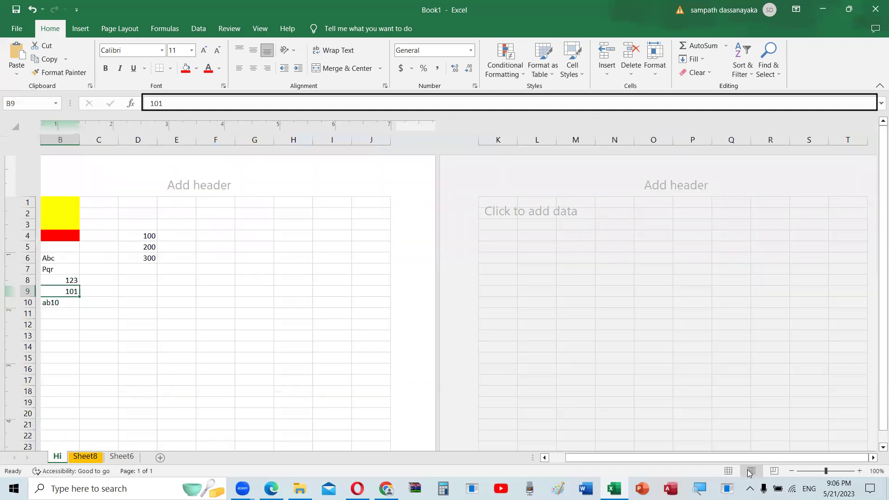
pyautogui.click(773, 471)
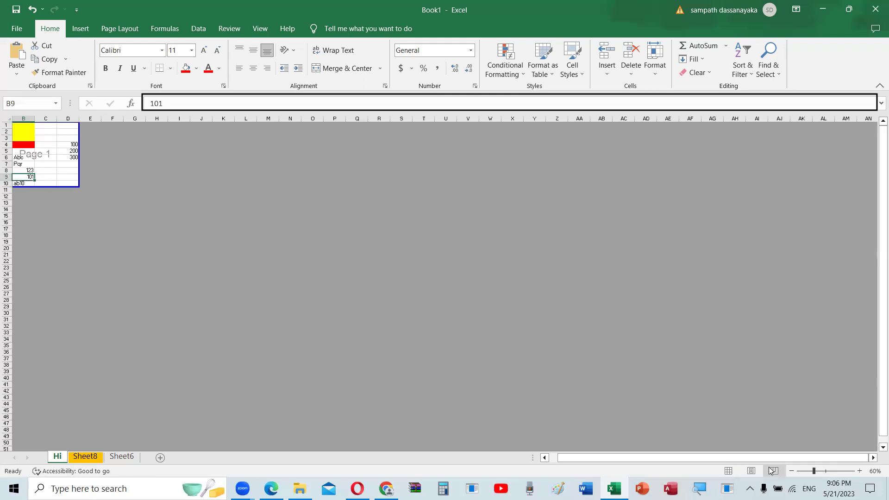
pyautogui.click(751, 472)
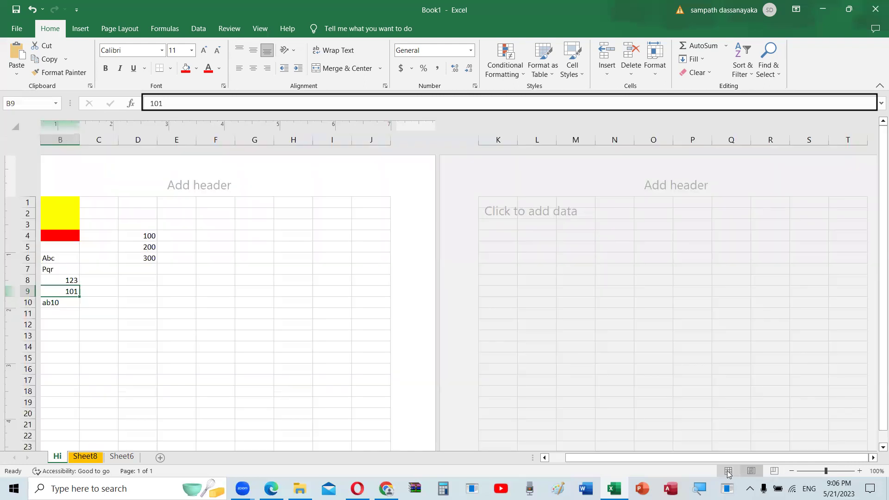
pyautogui.click(728, 471)
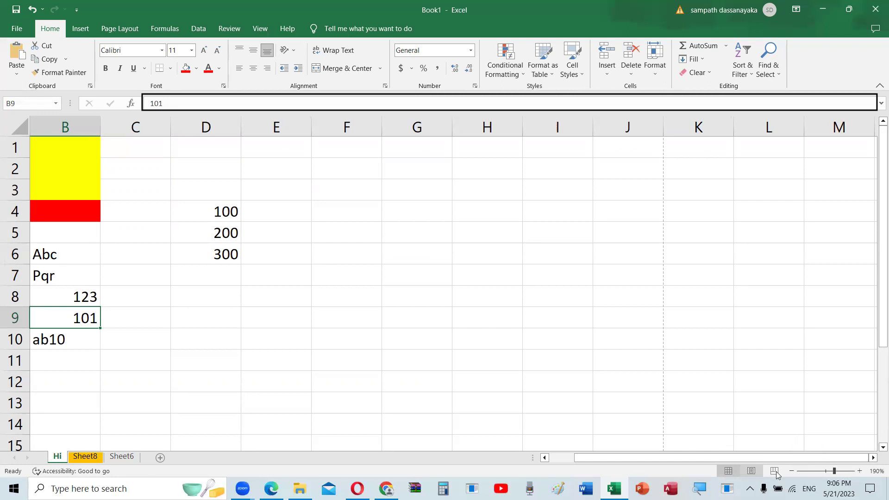
# - Zoom the Hi sheet to minimum, then to maximum, settle near 92%, and select F20
pyautogui.tripleClick(791, 471)
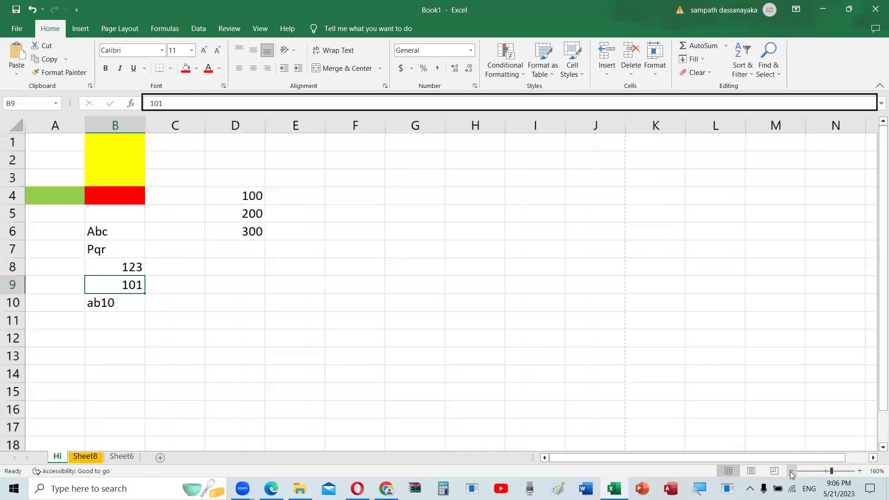
pyautogui.click(791, 471)
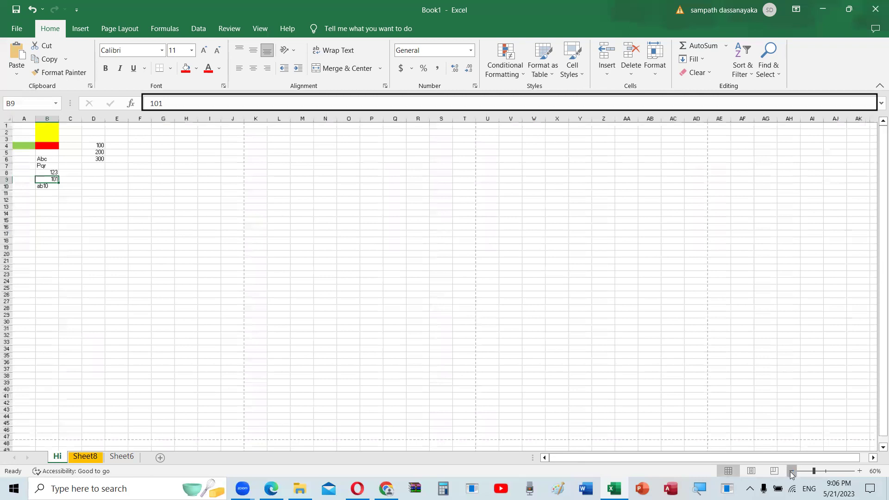
pyautogui.click(791, 472)
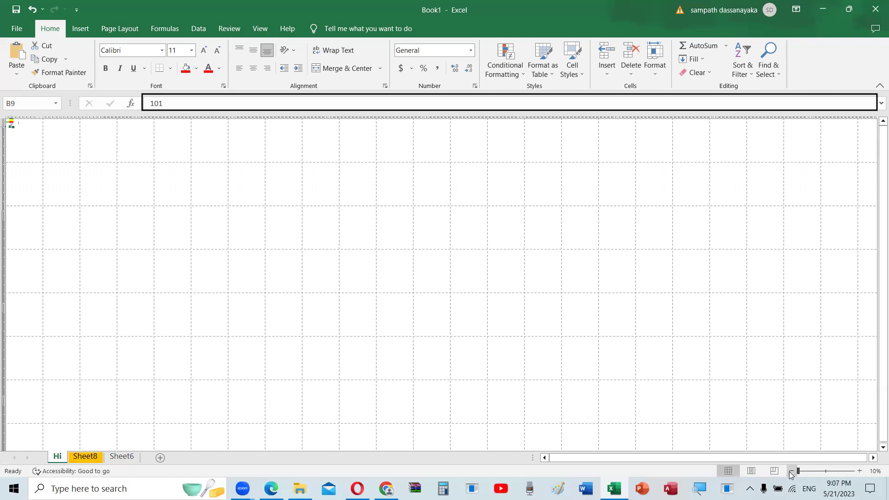
pyautogui.moveTo(798, 471); pyautogui.dragTo(856, 474)
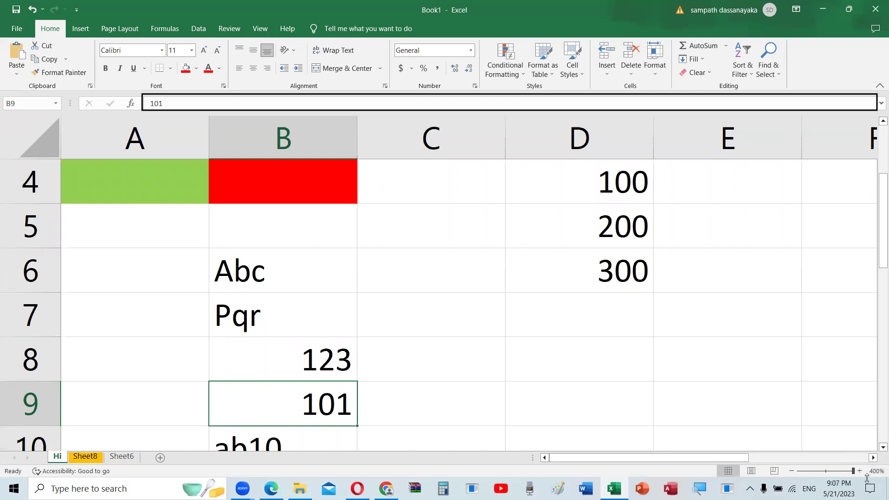
pyautogui.moveTo(852, 471); pyautogui.dragTo(826, 472)
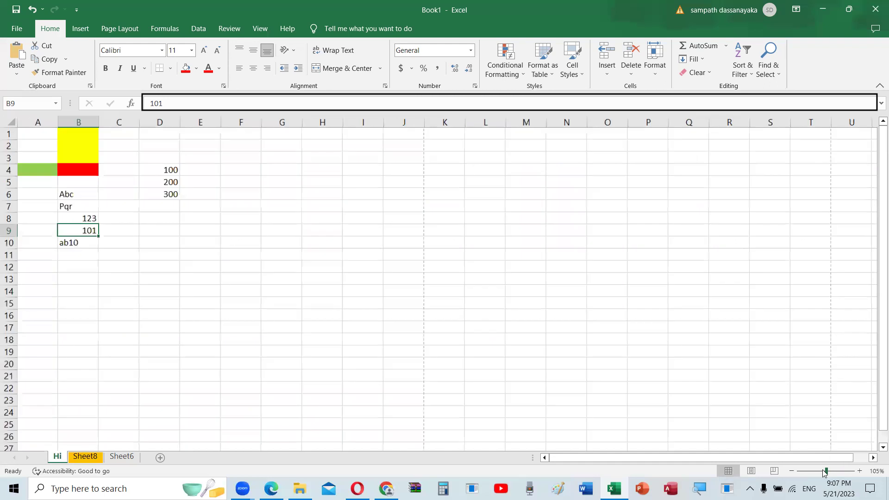
pyautogui.moveTo(829, 477); pyautogui.dragTo(824, 471)
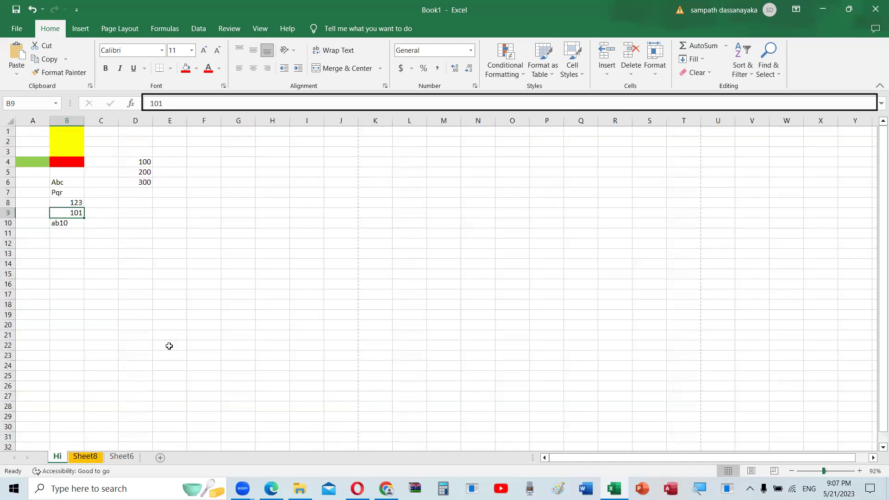
pyautogui.click(208, 322)
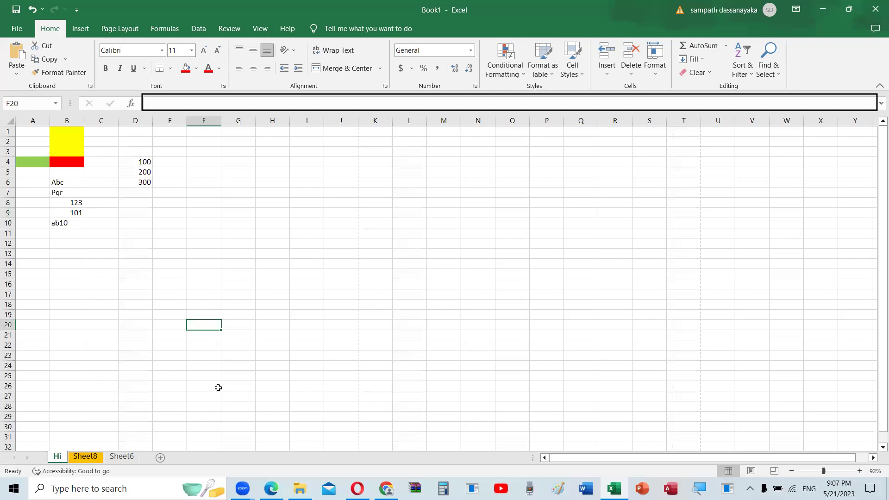
# - Read pages 27–28 of Backup_of_EXCEL One.pdf on Excel's features and the Work Book
pyautogui.click(270, 488)
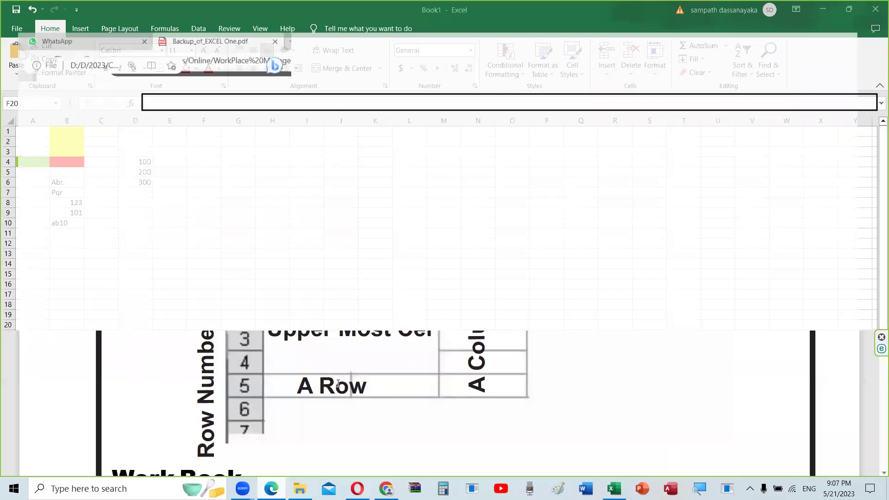
pyautogui.scroll(5, 337, 383)
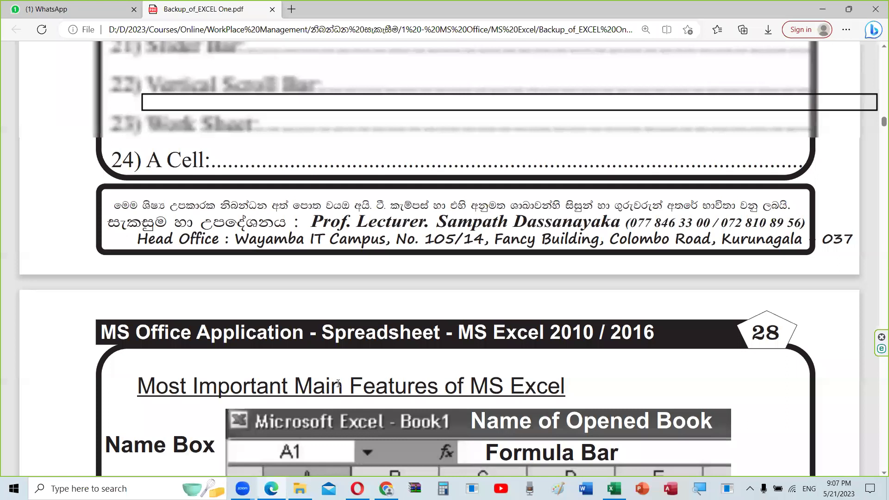
pyautogui.scroll(10, 338, 383)
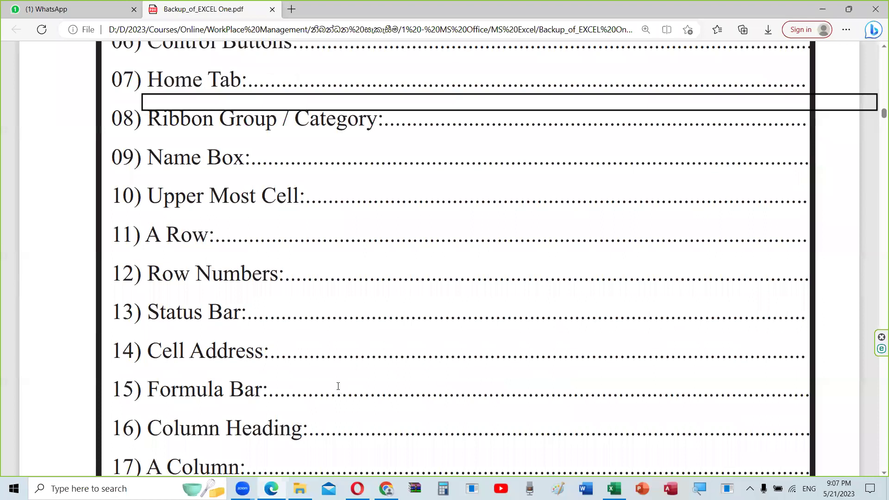
pyautogui.scroll(-10, 338, 386)
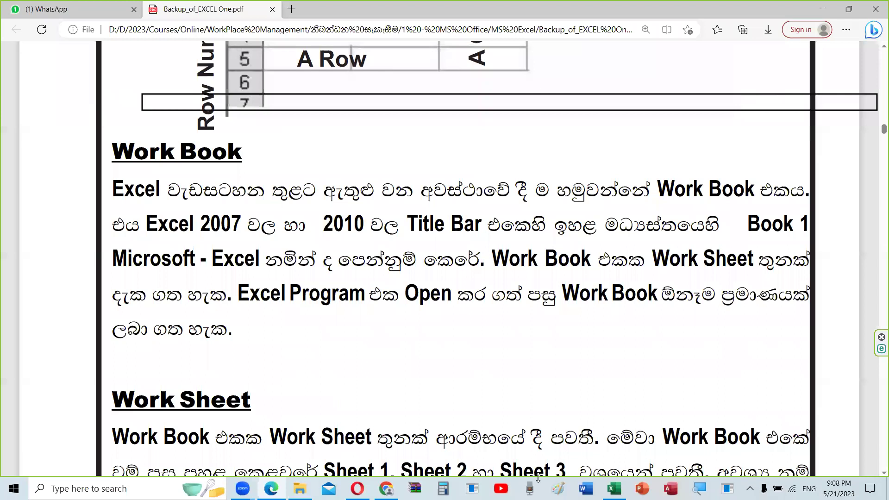
pyautogui.click(612, 487)
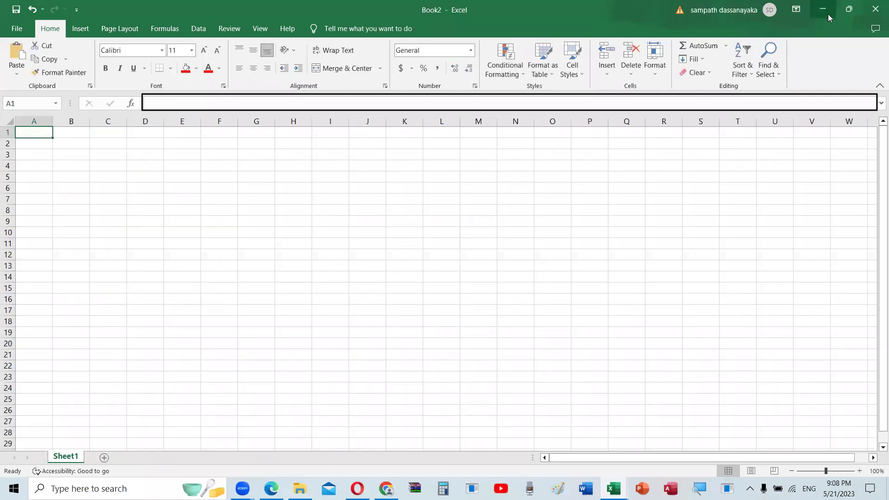
# - Restore down the blank Book2 window and move it up and left to reveal Book1
pyautogui.click(850, 12)
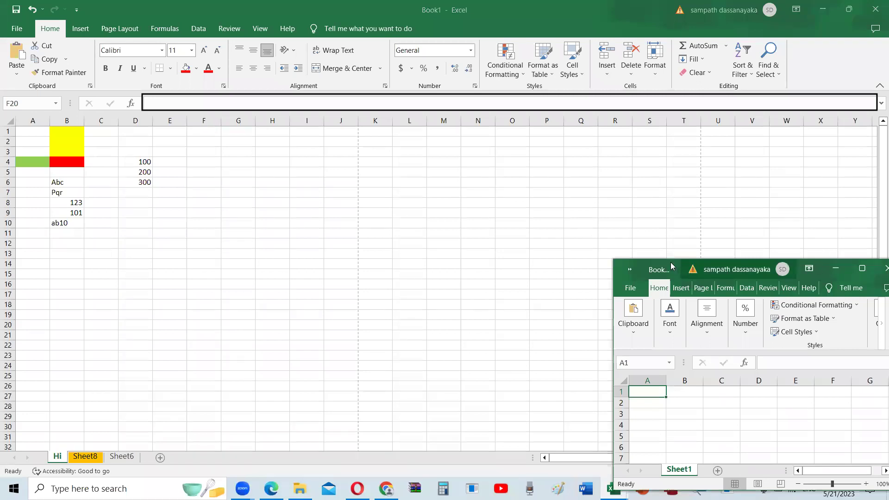
pyautogui.moveTo(672, 265); pyautogui.dragTo(490, 233)
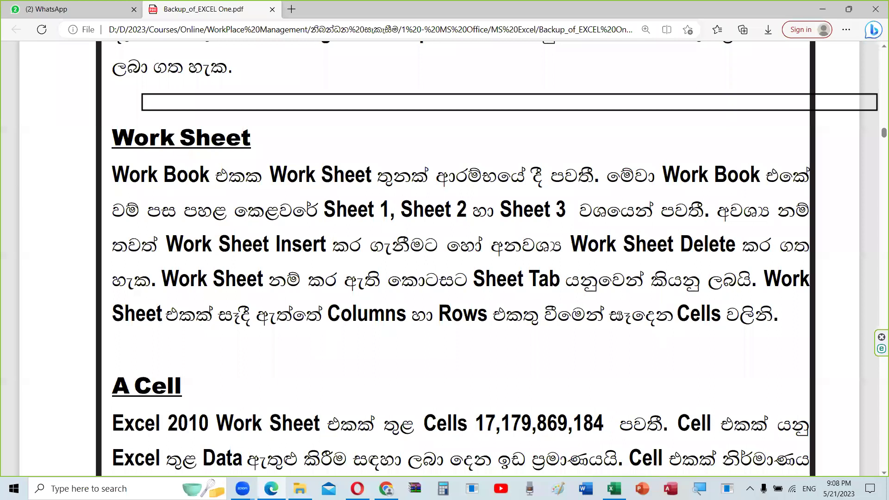
# - Scroll the PDF through the Work Sheet section to the A Cell notes on 17,179,869,184 cells
pyautogui.scroll(1, 619, 316)
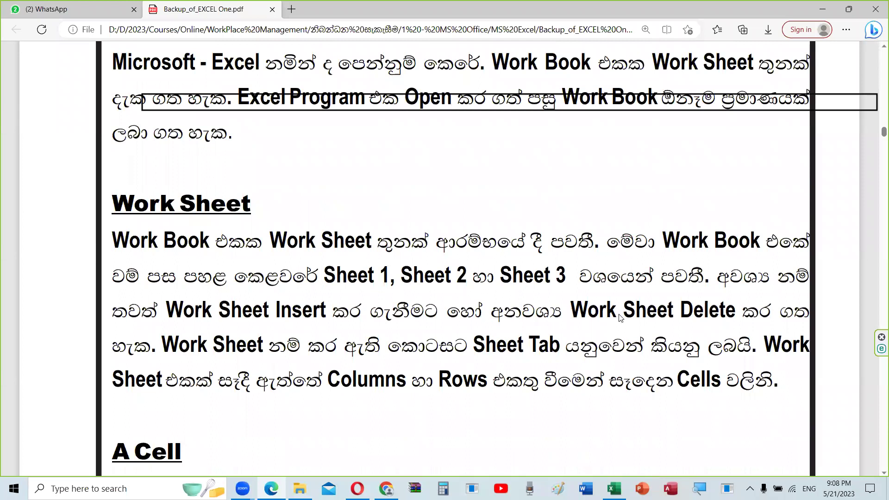
pyautogui.scroll(2, 620, 317)
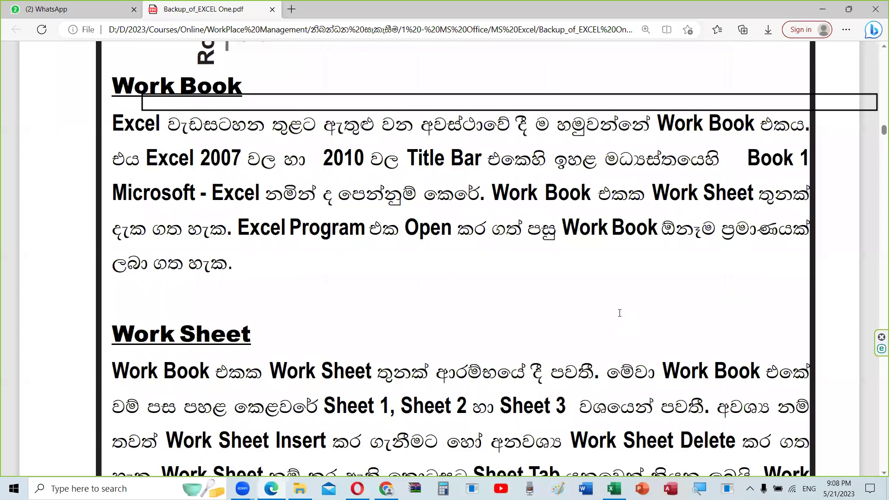
pyautogui.scroll(-2, 619, 313)
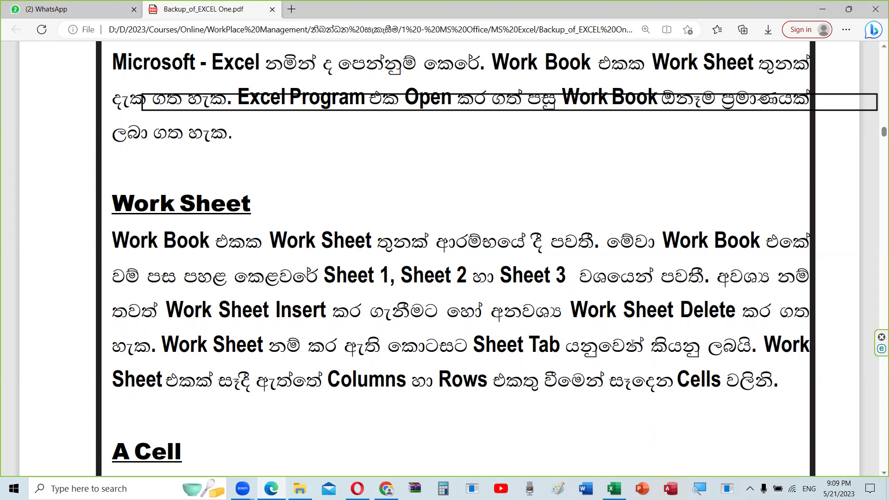
pyautogui.scroll(-4, 633, 344)
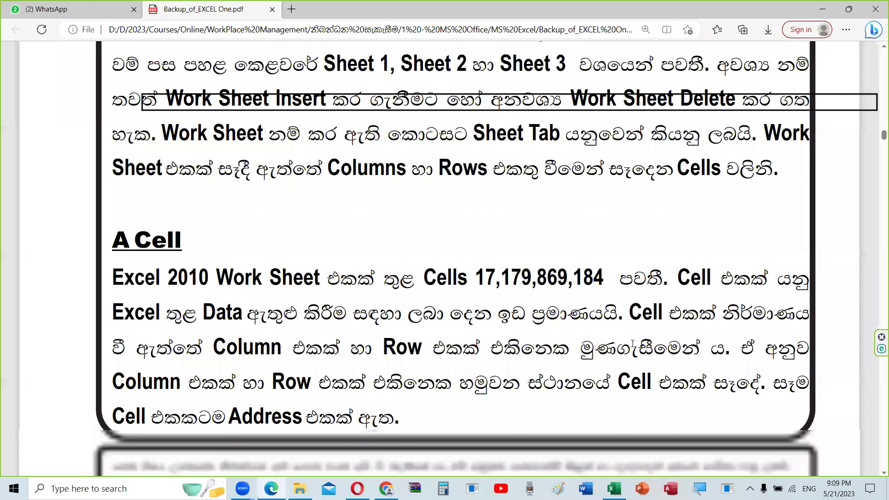
pyautogui.scroll(-1, 632, 343)
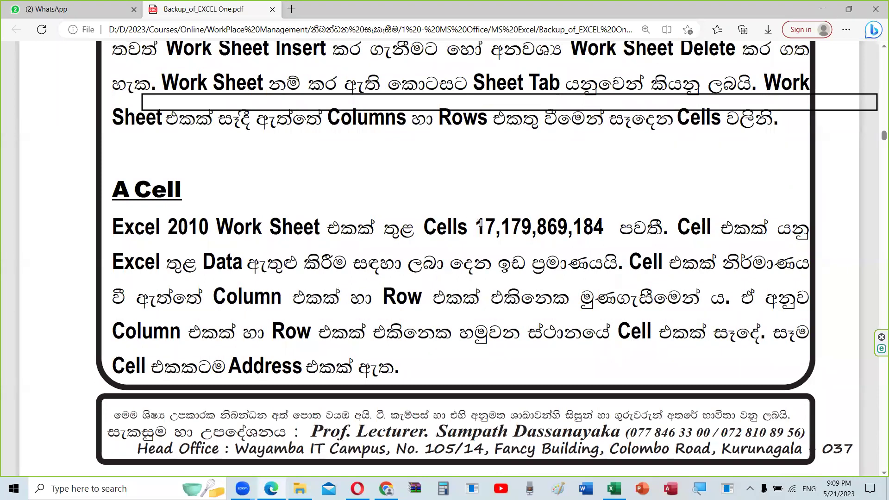
pyautogui.moveTo(476, 227); pyautogui.dragTo(510, 223)
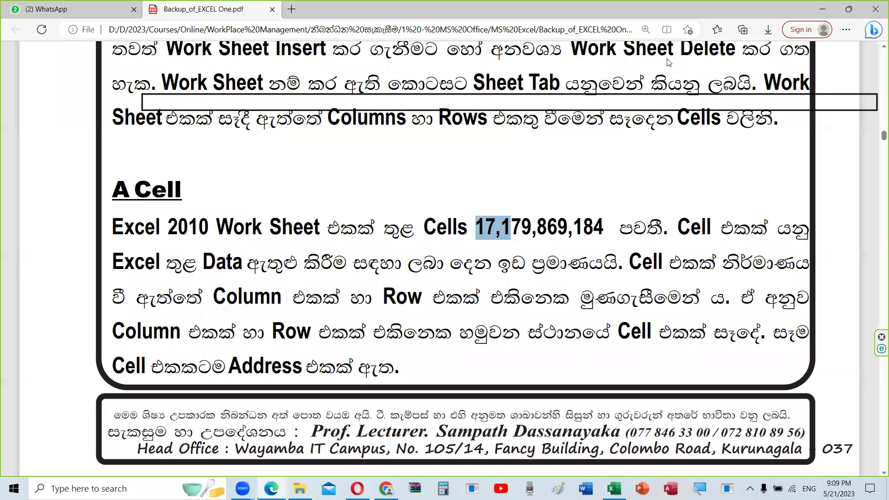
pyautogui.click(324, 134)
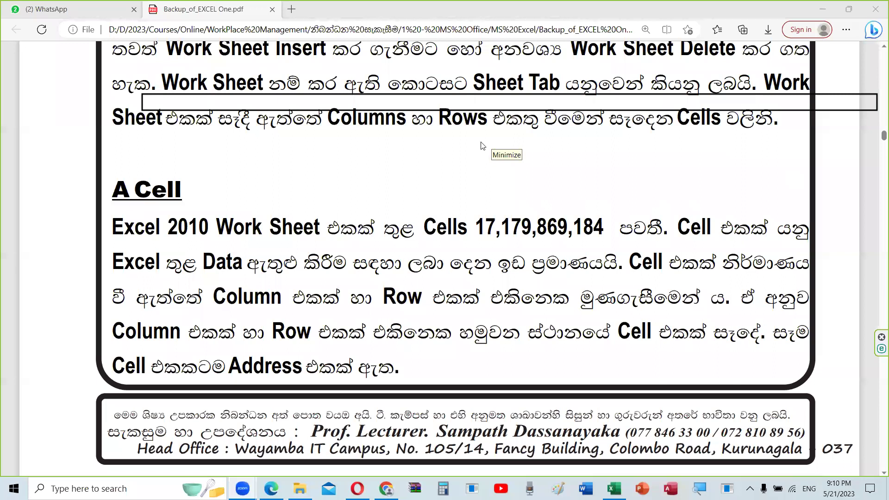
pyautogui.scroll(5, 577, 260)
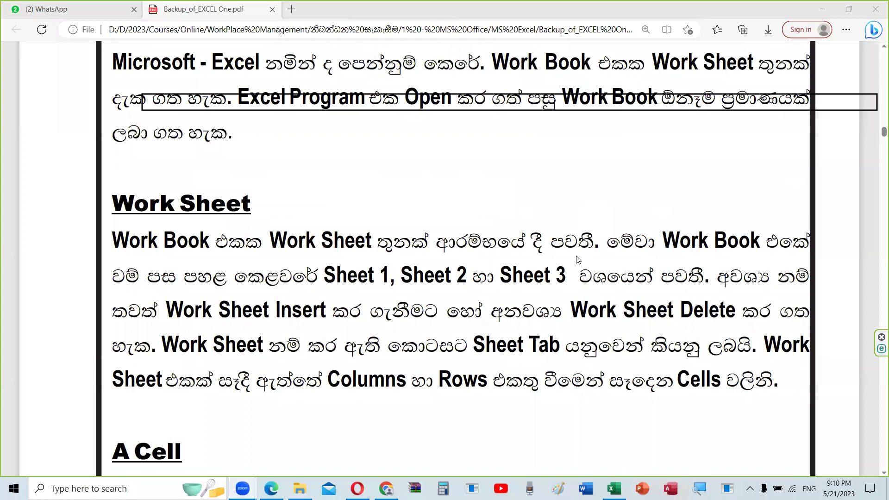
pyautogui.scroll(-5, 577, 260)
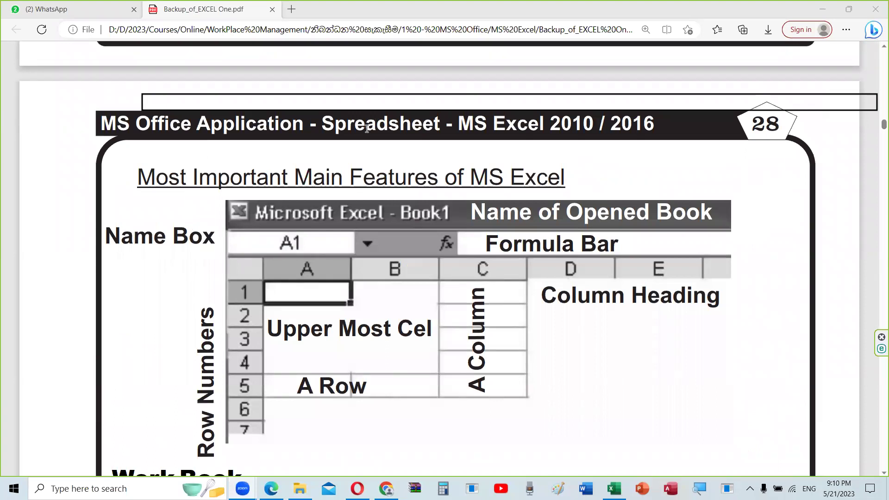
pyautogui.scroll(-4, 442, 229)
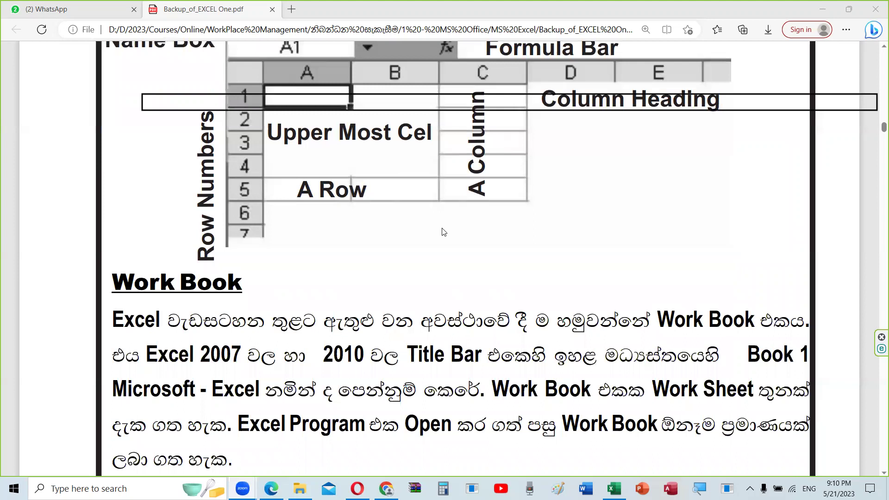
pyautogui.scroll(-1, 443, 231)
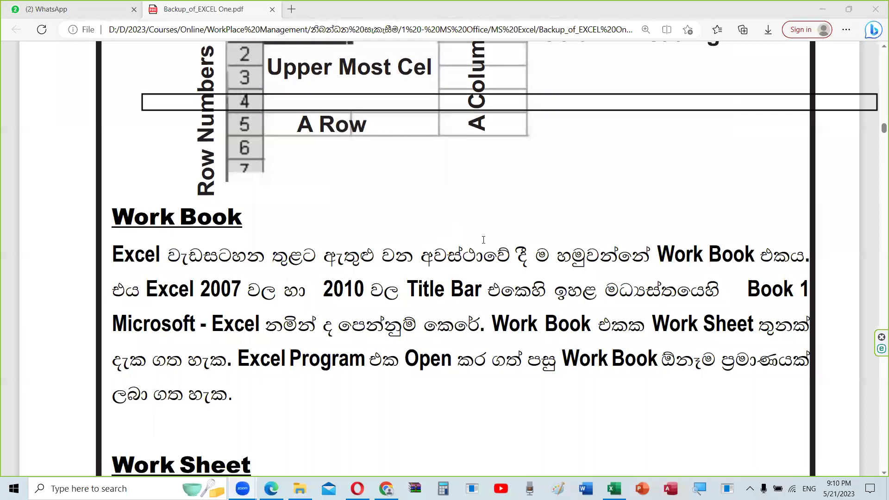
pyautogui.scroll(-8, 484, 240)
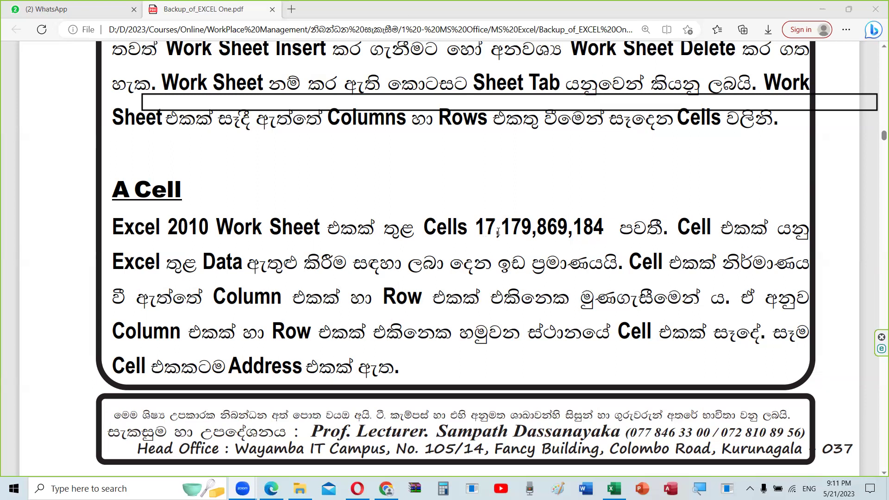
# - Scroll the PDF past the A Cell notes to the Cell Address and Column (A to XFD) sections
pyautogui.scroll(-5, 463, 233)
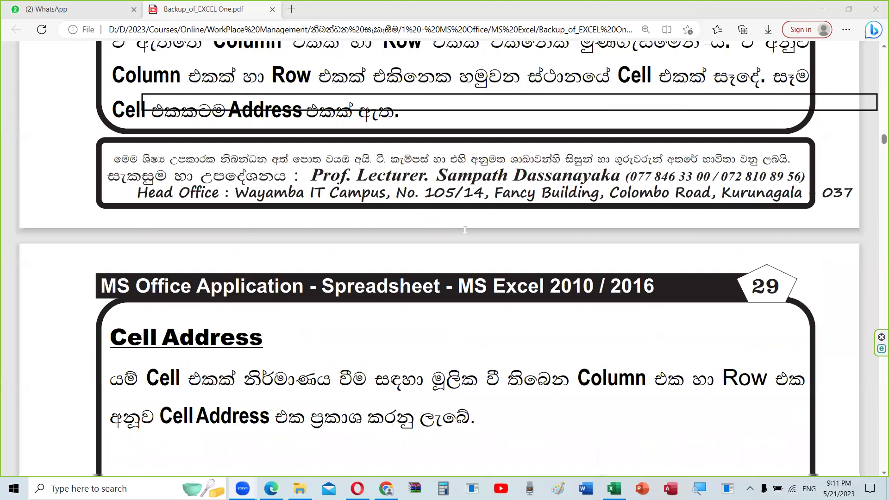
pyautogui.scroll(-3, 465, 230)
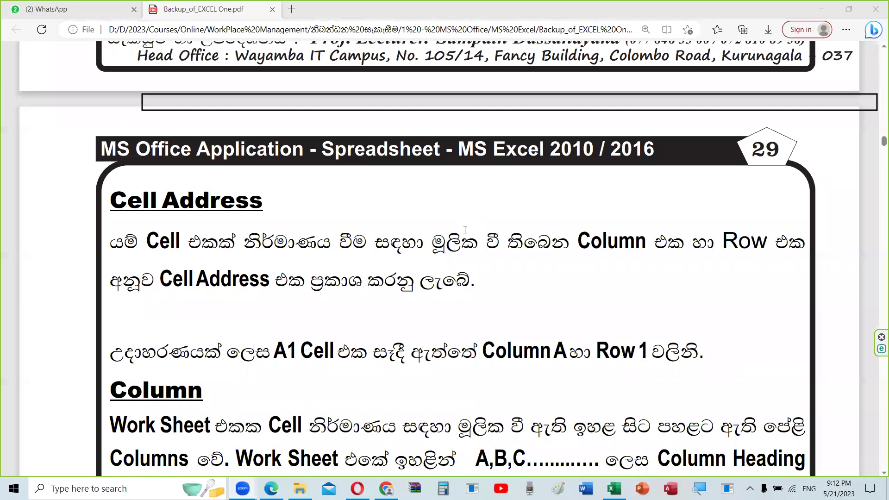
pyautogui.scroll(-3, 465, 230)
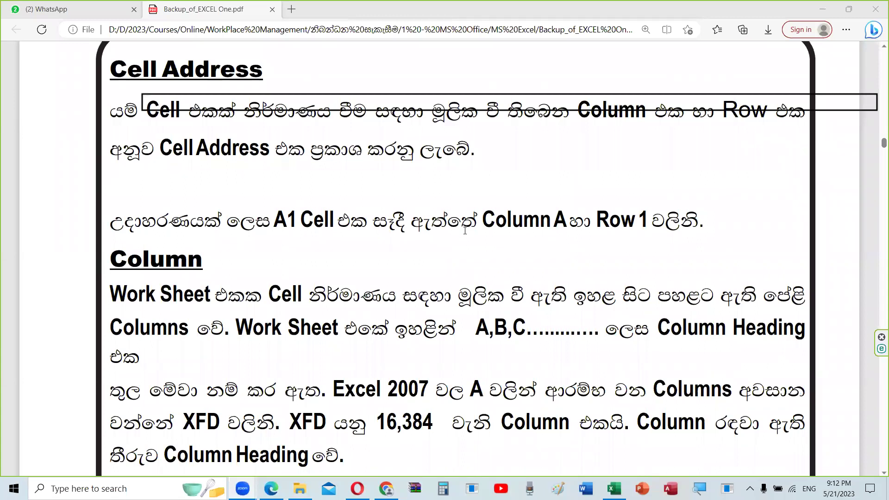
pyautogui.scroll(-2, 377, 293)
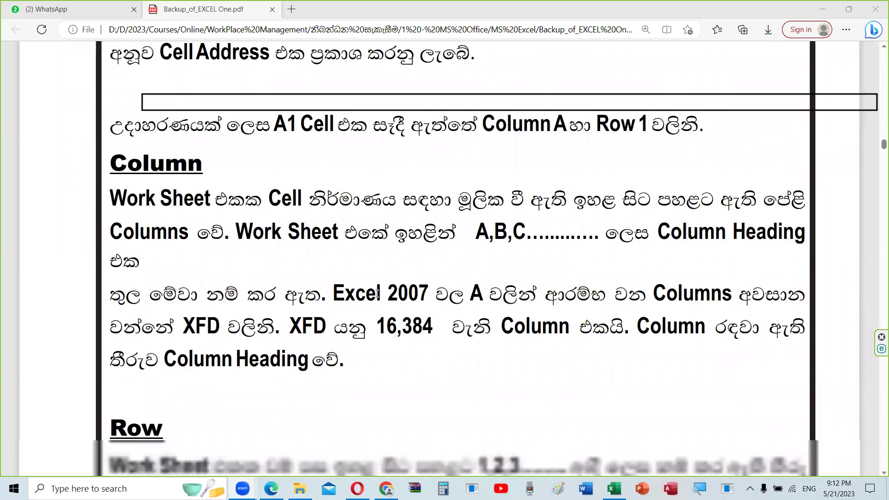
# - Scroll through the Row notes (1048576 rows) to the start of the Formula Bar section
pyautogui.scroll(-1, 377, 293)
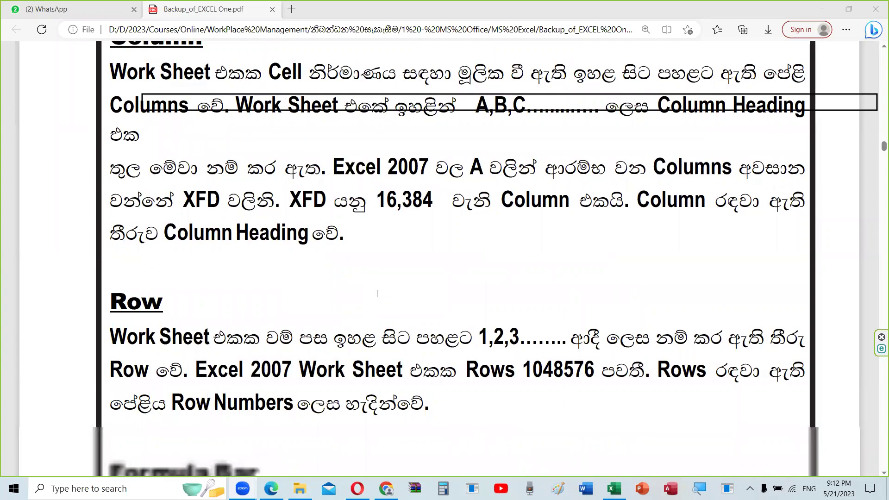
pyautogui.scroll(-2, 377, 294)
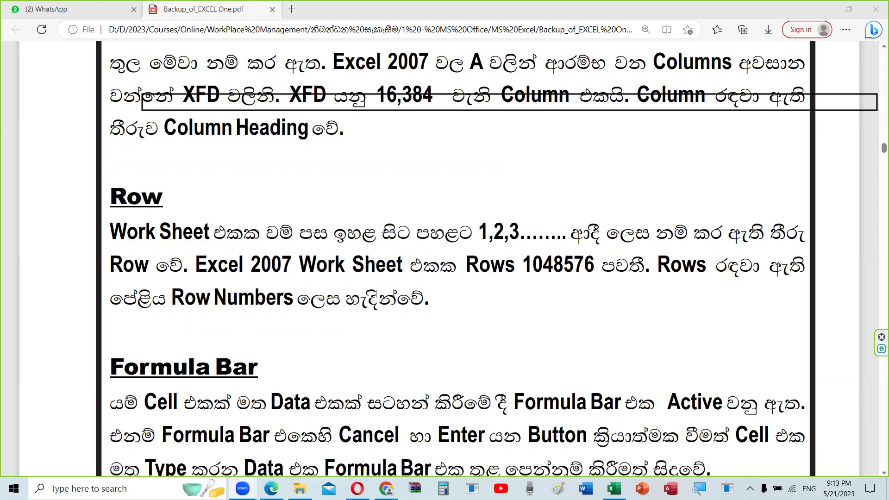
pyautogui.scroll(-1, 375, 293)
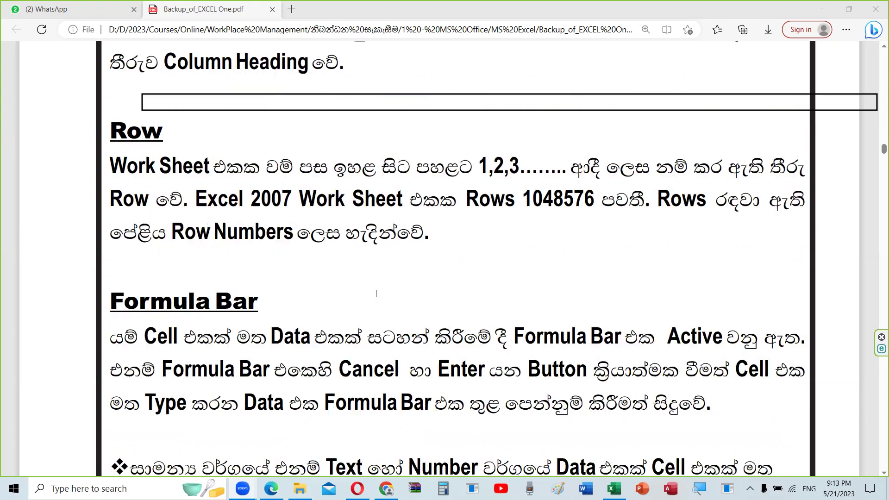
pyautogui.scroll(-2, 376, 293)
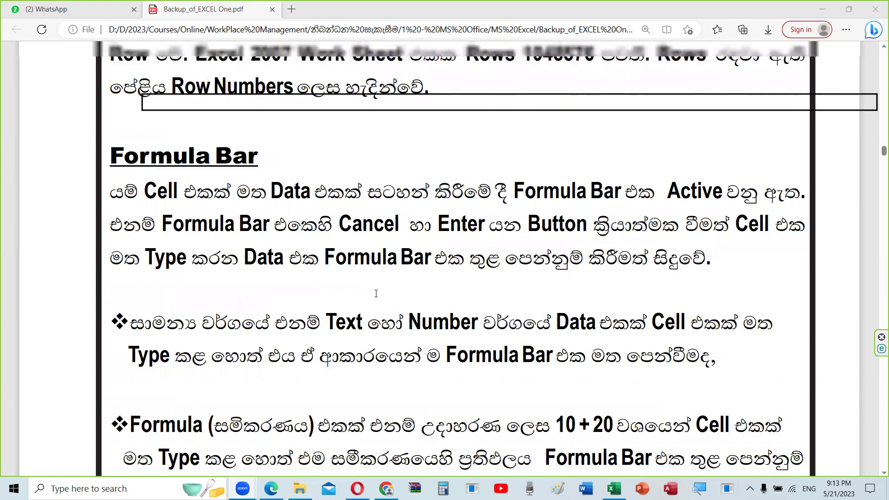
pyautogui.scroll(1, 376, 293)
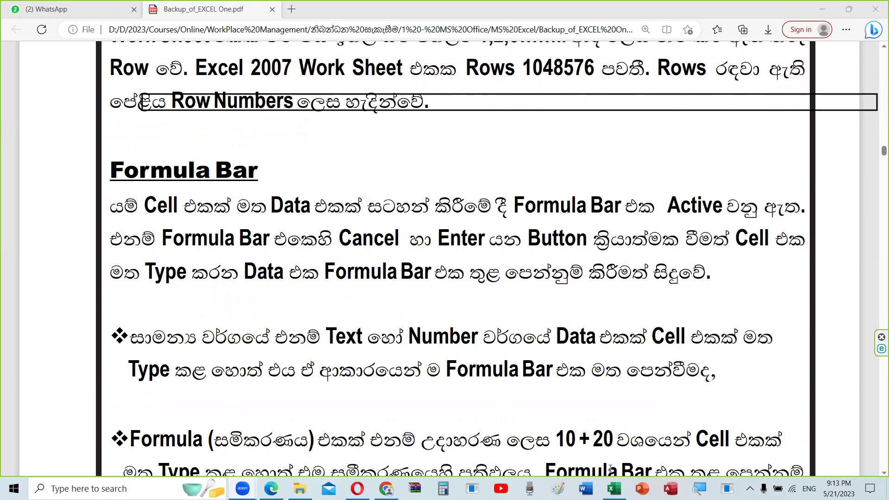
# - In Excel, check the formula behind D6's 300 and enter 6 in G13
pyautogui.hotkey('alt', 'Tab')
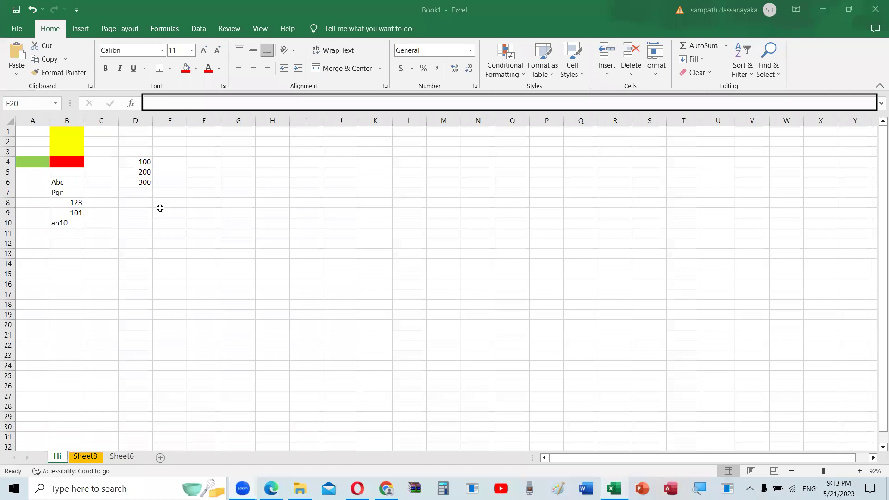
pyautogui.click(137, 182)
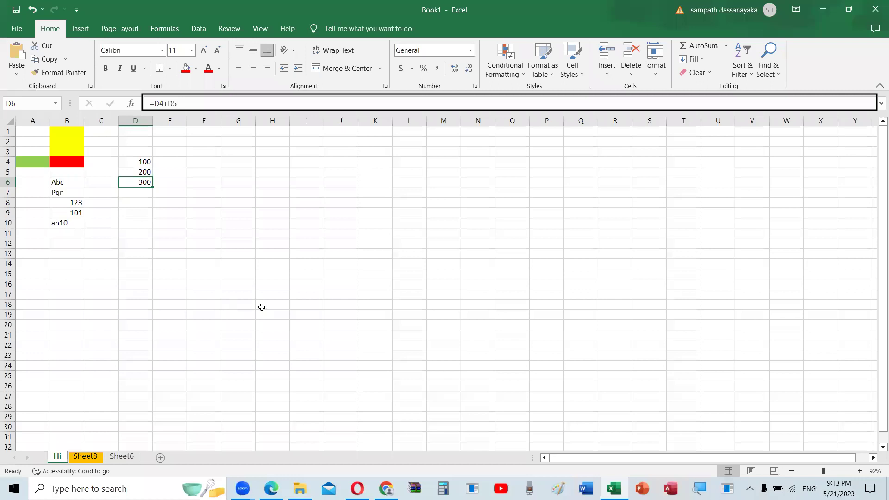
pyautogui.click(241, 258)
pyautogui.write('6')
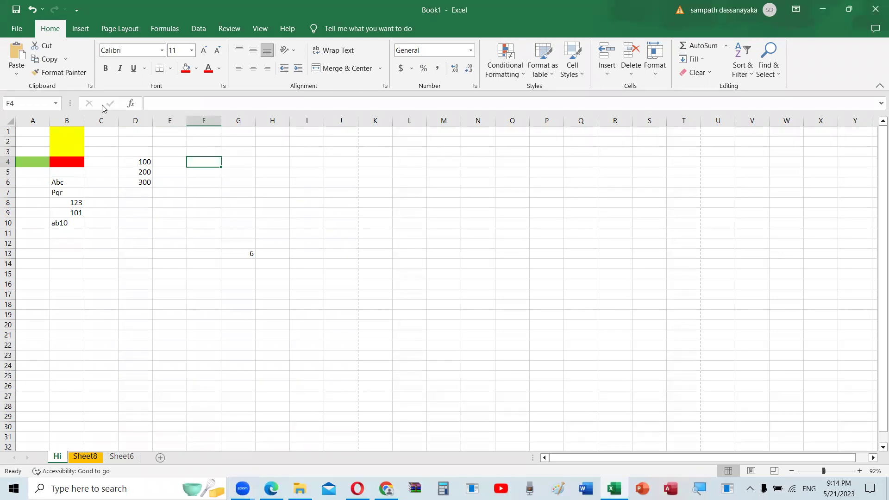
# - Cancel the unfinished y in F4, enter yy in F10, then go back to the PDF
pyautogui.write('y')
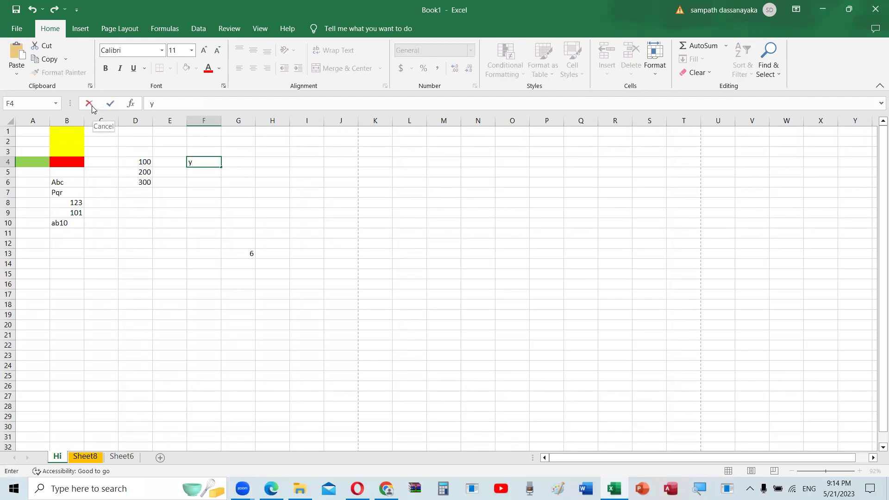
pyautogui.click(92, 105)
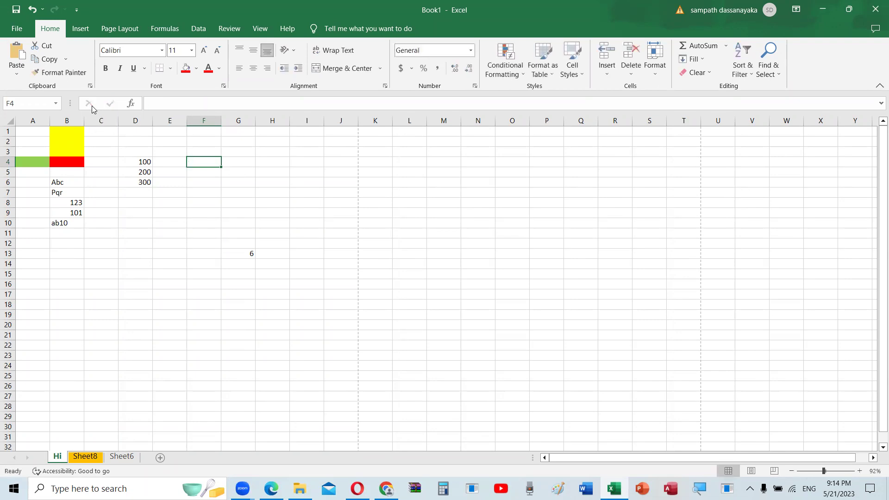
pyautogui.click(192, 219)
pyautogui.write('yy')
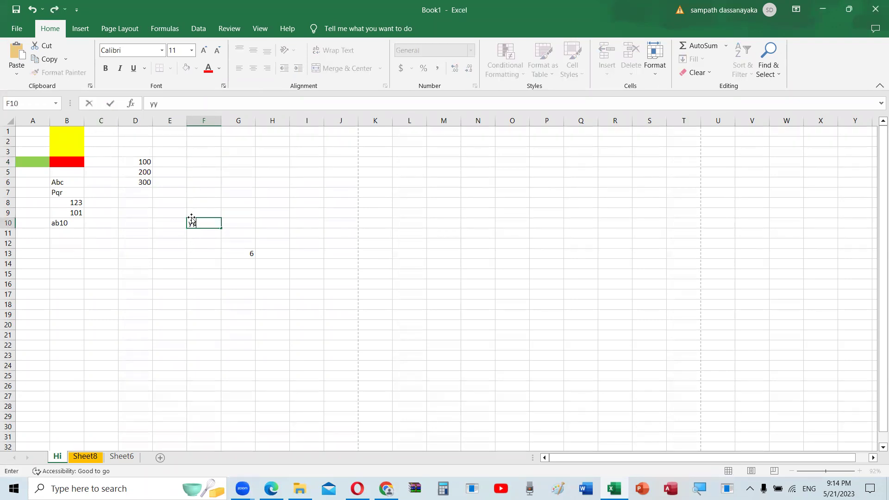
pyautogui.click(107, 106)
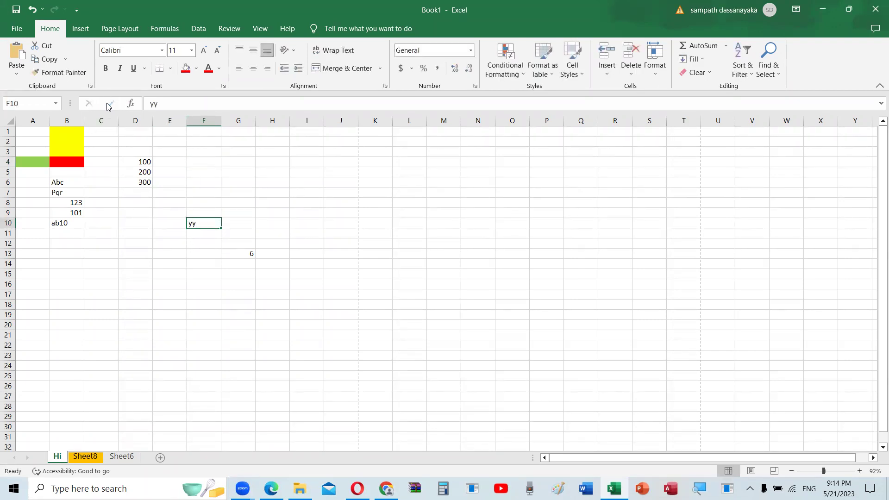
pyautogui.click(203, 244)
pyautogui.click(271, 489)
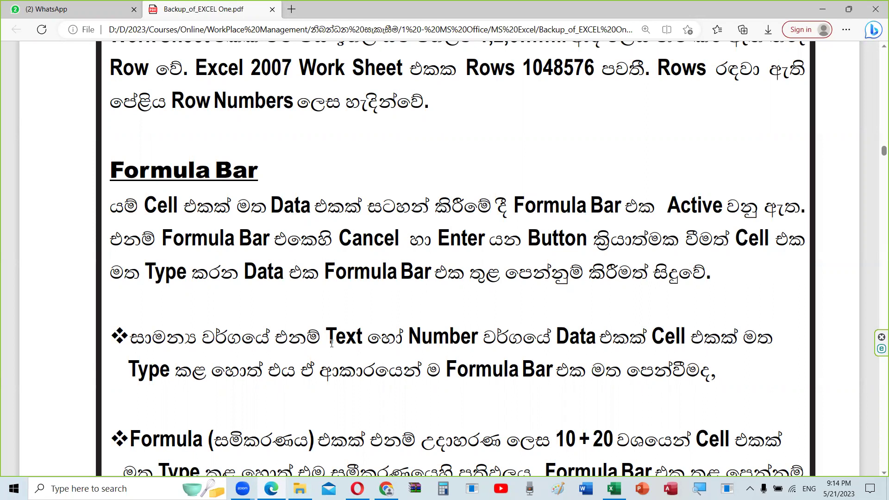
# - Scroll to page 30's Name Box, Cell Pointer and Upper Most Cell (A1) notes
pyautogui.scroll(-2, 331, 347)
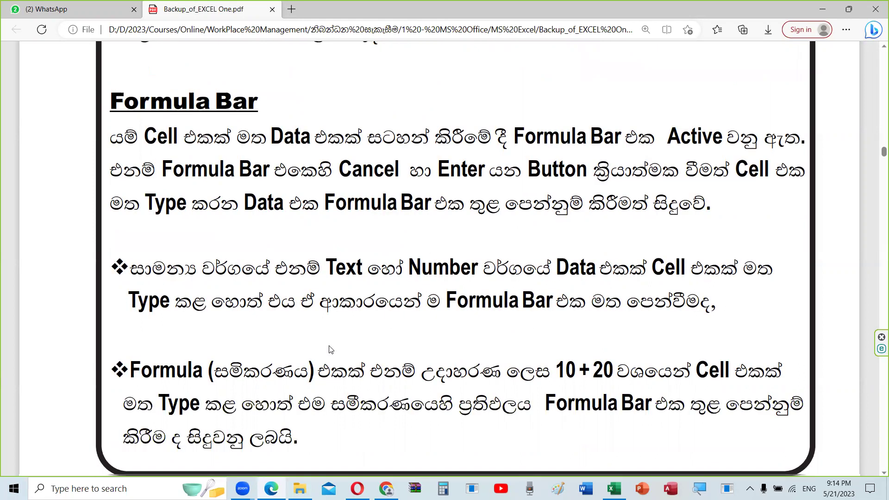
pyautogui.scroll(-3, 331, 349)
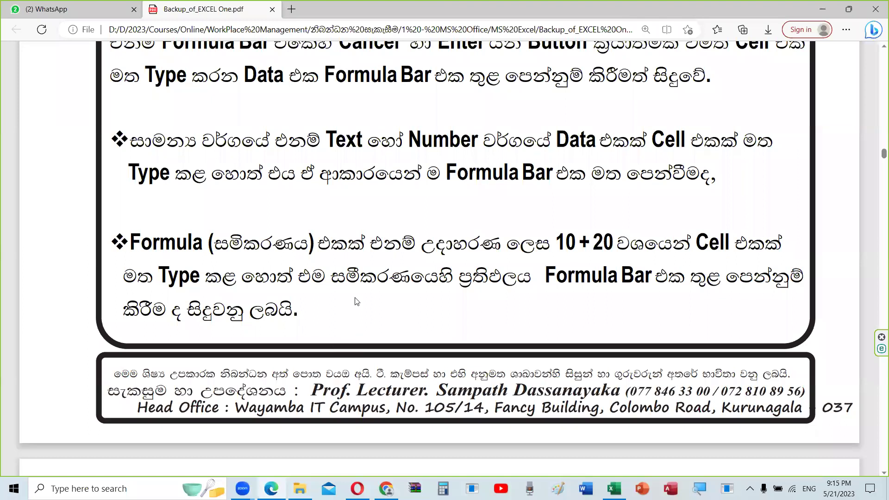
pyautogui.scroll(-5, 357, 301)
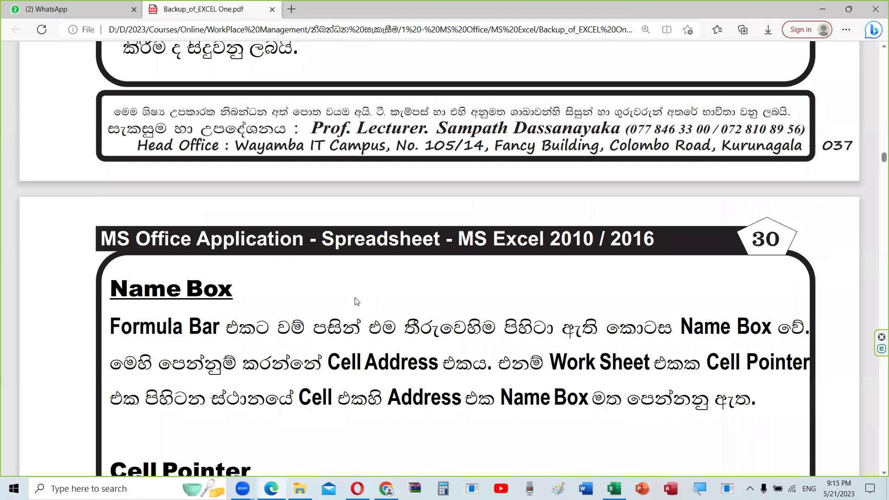
pyautogui.scroll(-6, 356, 301)
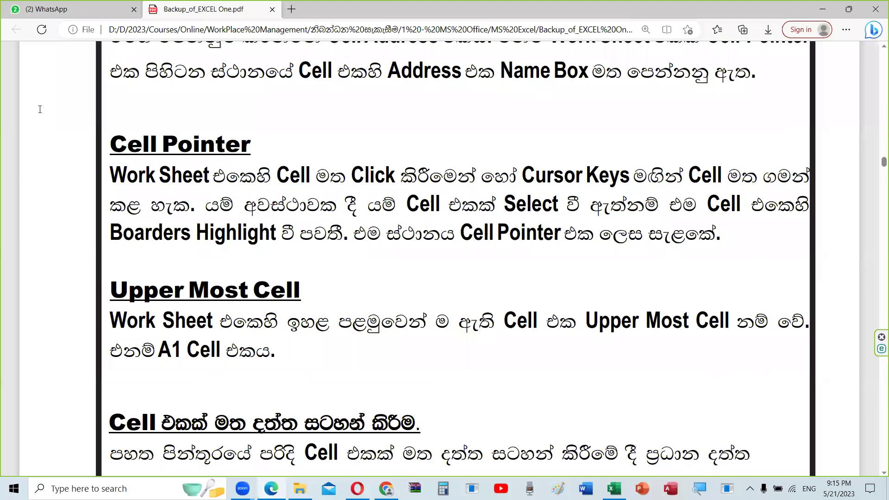
pyautogui.hotkey('alt', 'Tab')
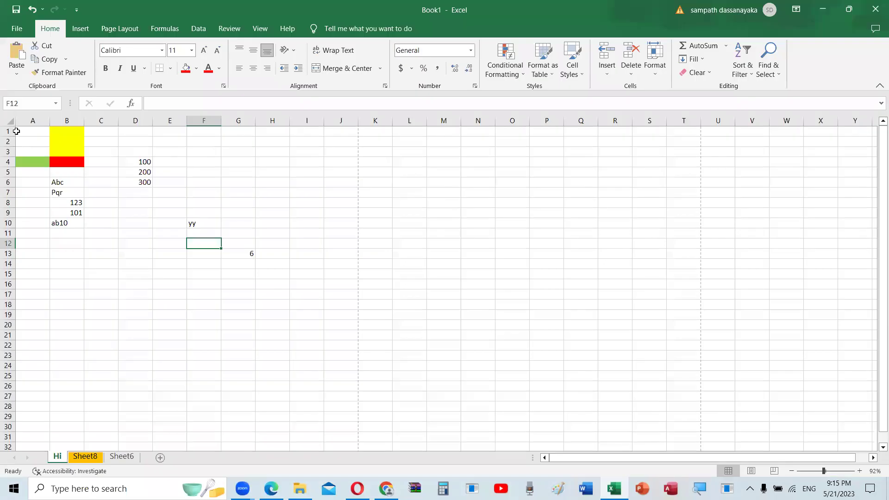
# - Select cell A1 in Excel, then go back to the PDF notes
pyautogui.click(16, 131)
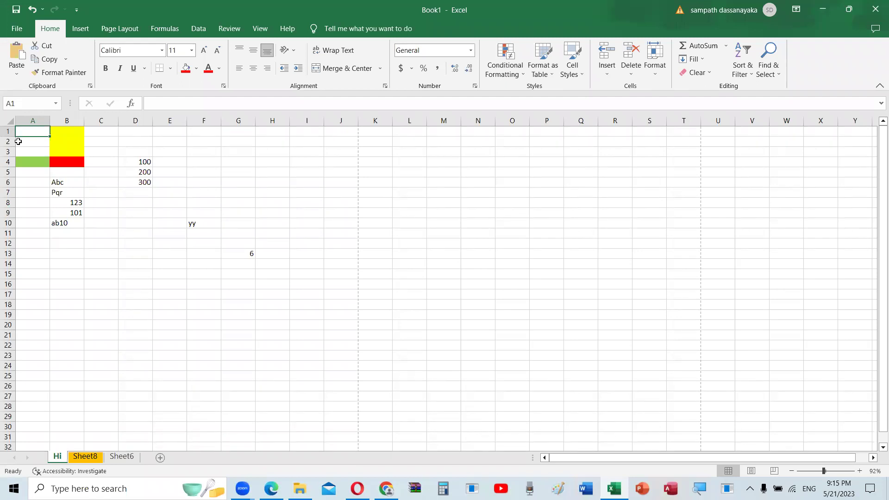
pyautogui.hotkey('alt', 'Tab')
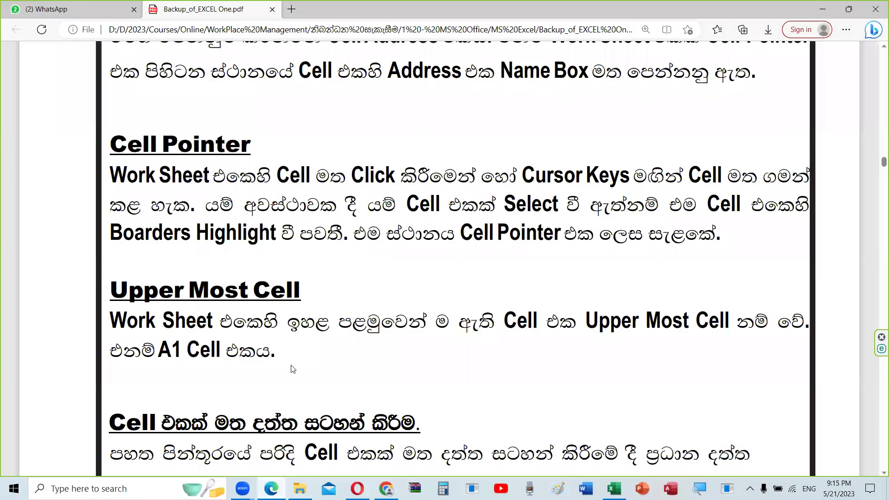
pyautogui.scroll(-4, 293, 369)
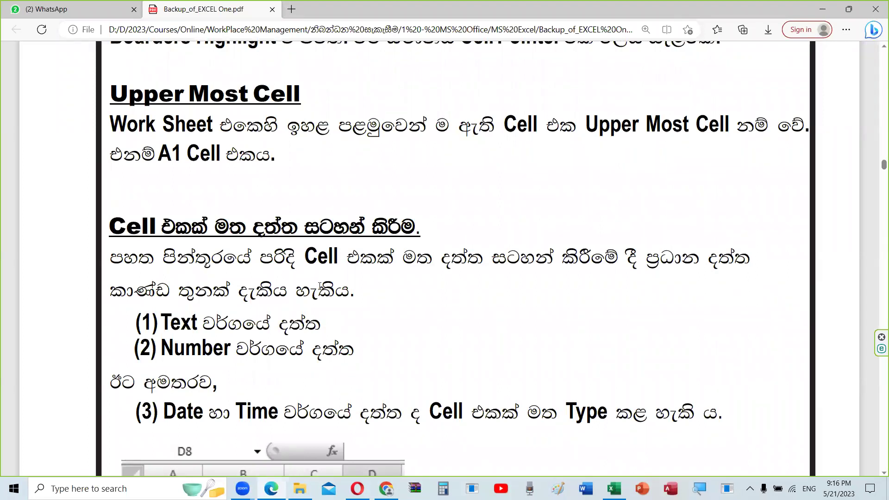
pyautogui.moveTo(361, 321); pyautogui.dragTo(160, 323)
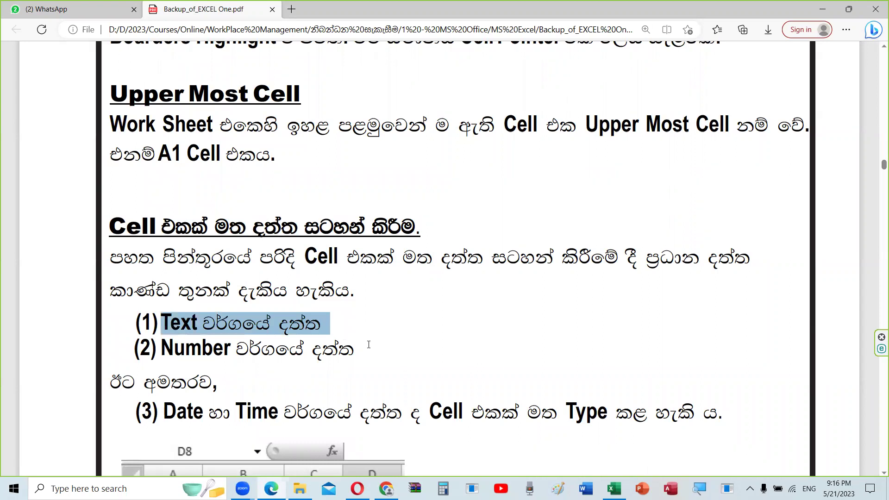
pyautogui.tripleClick(356, 369)
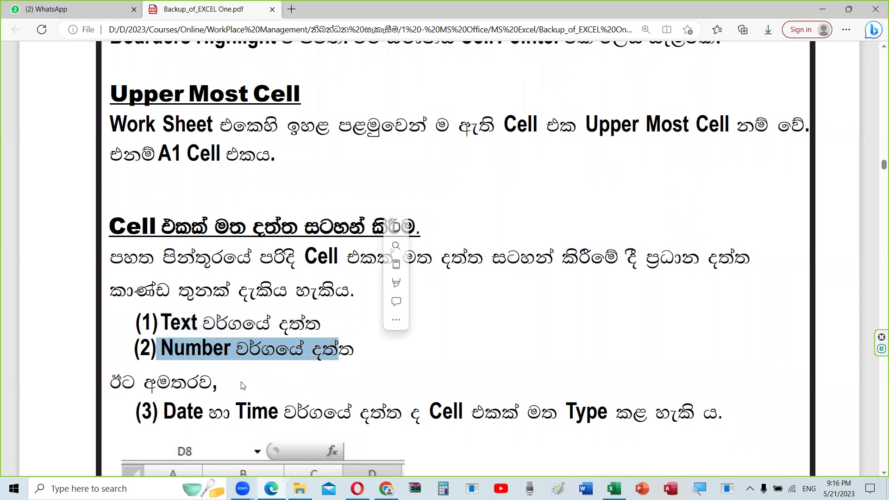
pyautogui.scroll(-2, 387, 348)
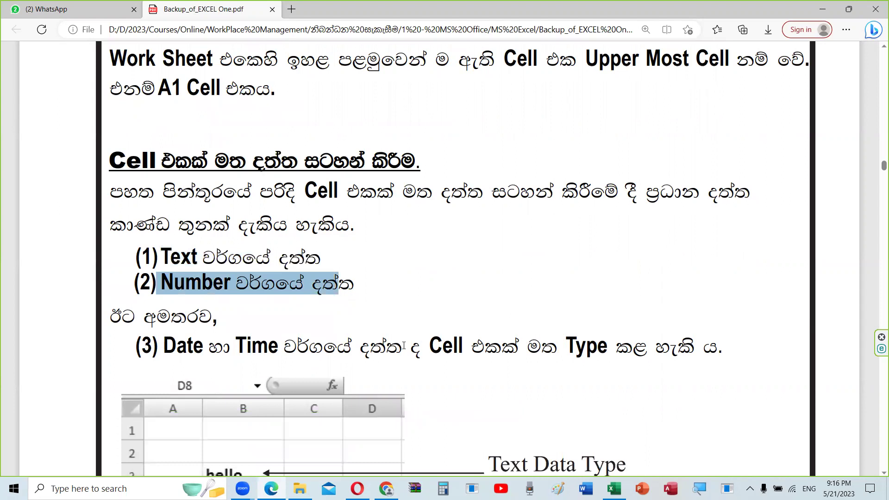
pyautogui.click(156, 253)
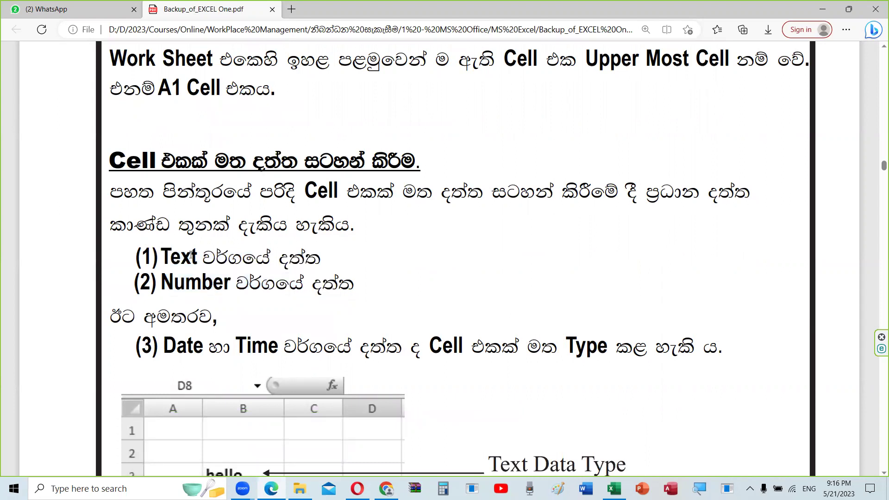
pyautogui.moveTo(160, 250); pyautogui.dragTo(387, 248)
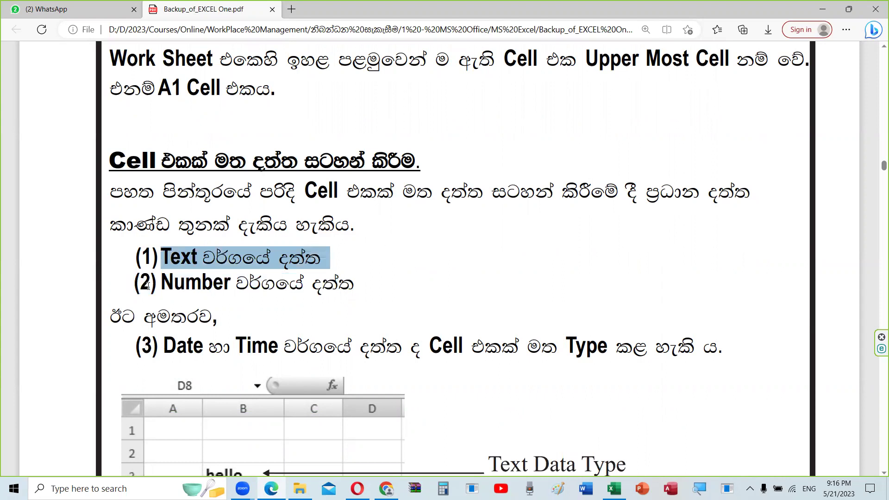
pyautogui.moveTo(160, 278); pyautogui.dragTo(449, 274)
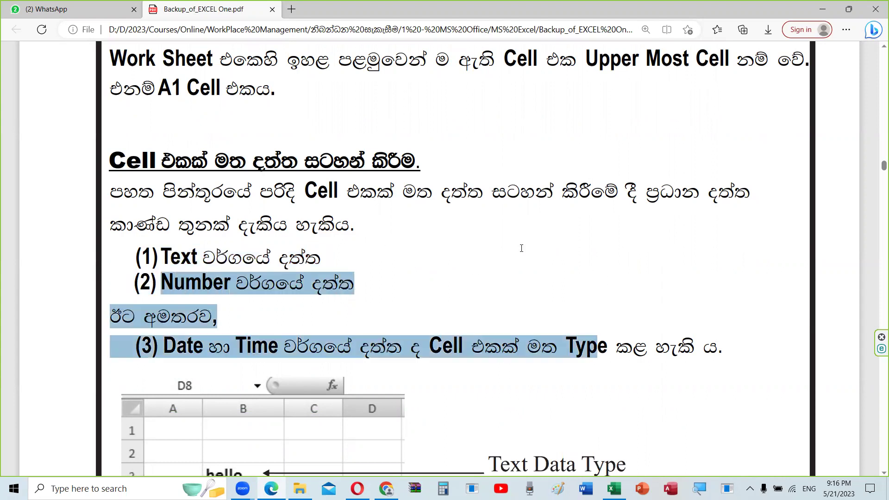
pyautogui.moveTo(606, 281); pyautogui.dragTo(555, 280)
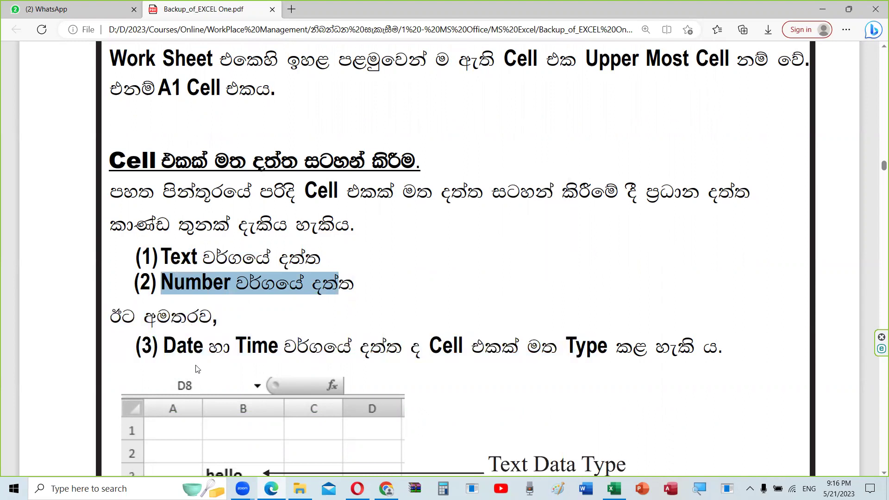
pyautogui.click(247, 345)
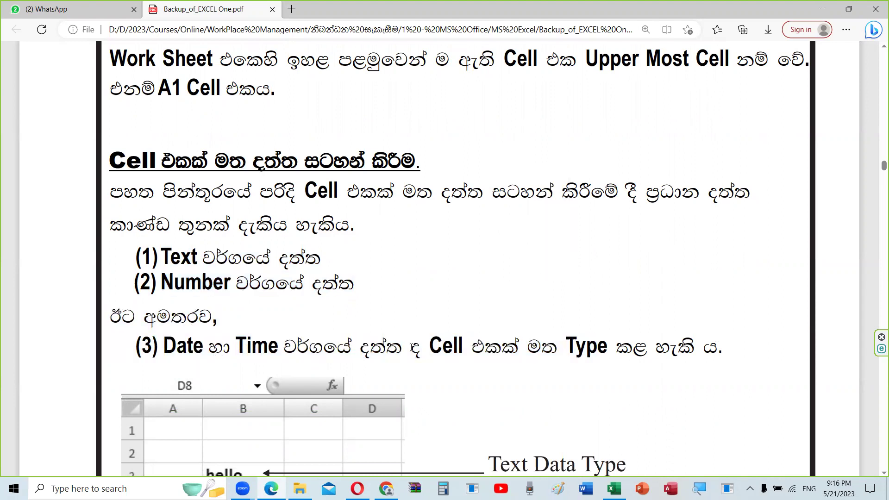
# - Scroll to the hello/123/AF250 data type table and the Text Type Data paragraph
pyautogui.scroll(-3, 570, 359)
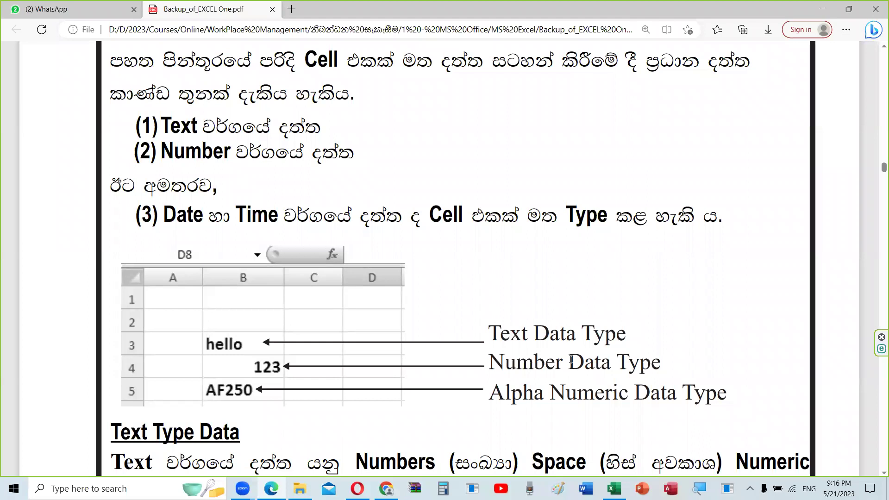
pyautogui.scroll(-3, 571, 360)
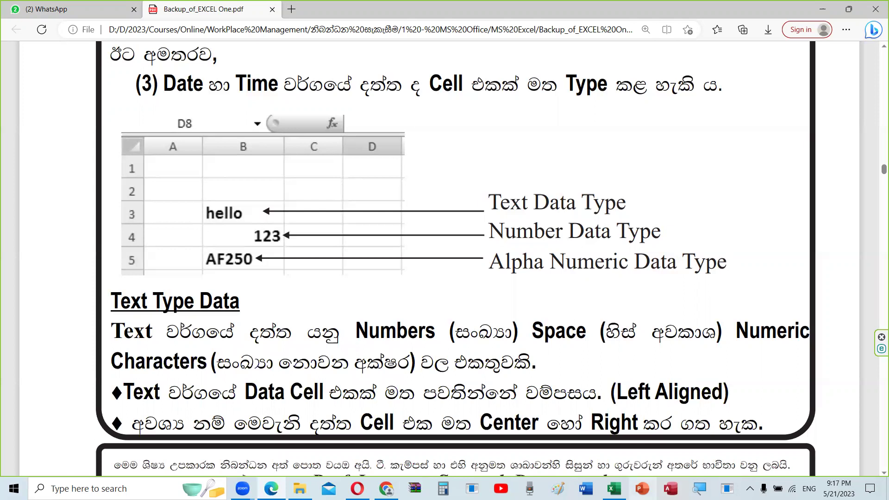
# - In Excel, cycle Abc in B6 through left, centre and right alignment
pyautogui.click(613, 489)
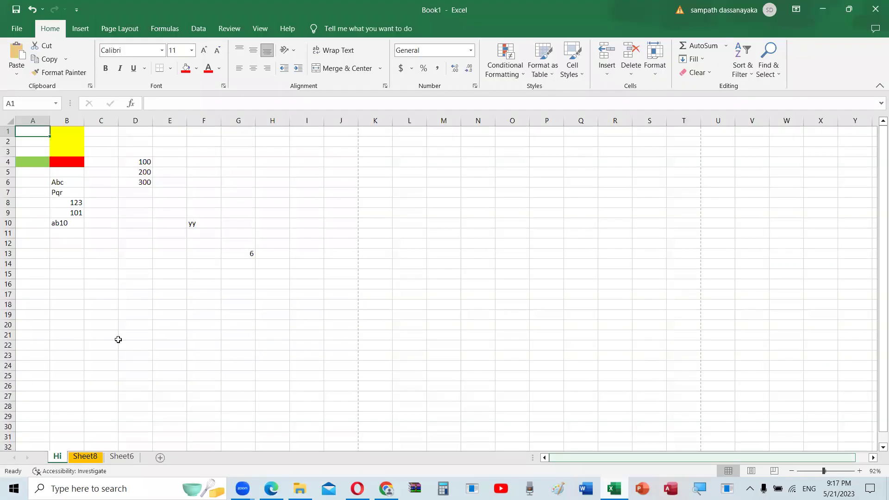
pyautogui.scroll(5, 151, 259)
pyautogui.click(152, 260)
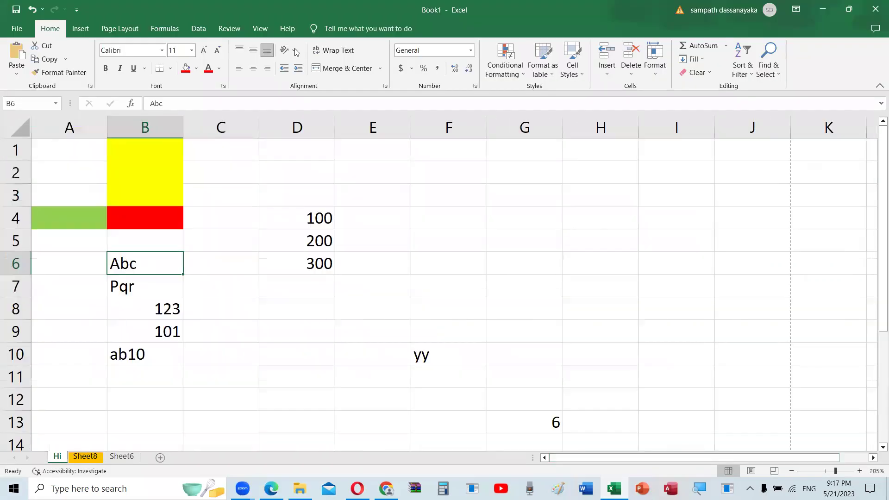
pyautogui.hotkey('alt', 'h')
pyautogui.press('a')
pyautogui.press('l')
pyautogui.hotkey('alt', 'h')
pyautogui.press('a')
pyautogui.press('c')
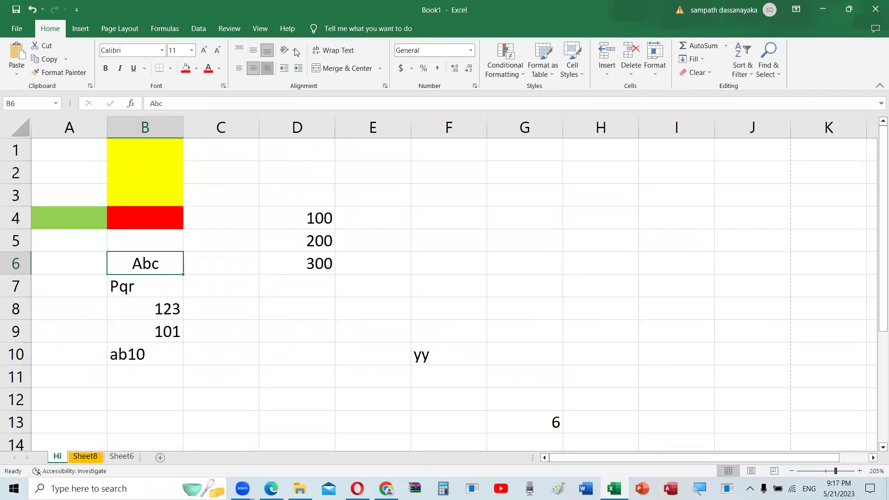
pyautogui.hotkey('alt', 'h')
pyautogui.press('a')
pyautogui.press('r')
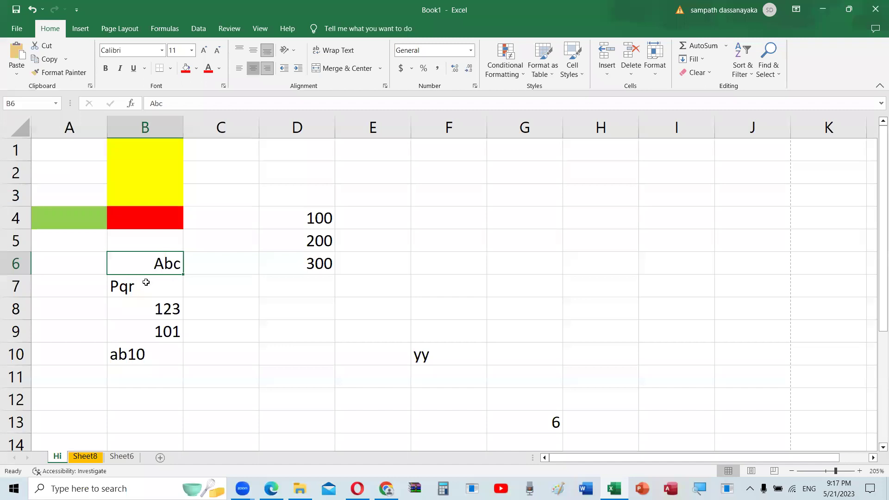
pyautogui.press('Down')
pyautogui.press('Down')
pyautogui.hotkey('alt', 'h')
pyautogui.press('a')
pyautogui.press('c')
# - Cycle 123 in B8 through left, centre and right alignment, leaving it right-aligned
pyautogui.hotkey('alt', 'h')
pyautogui.press('a')
pyautogui.press('l')
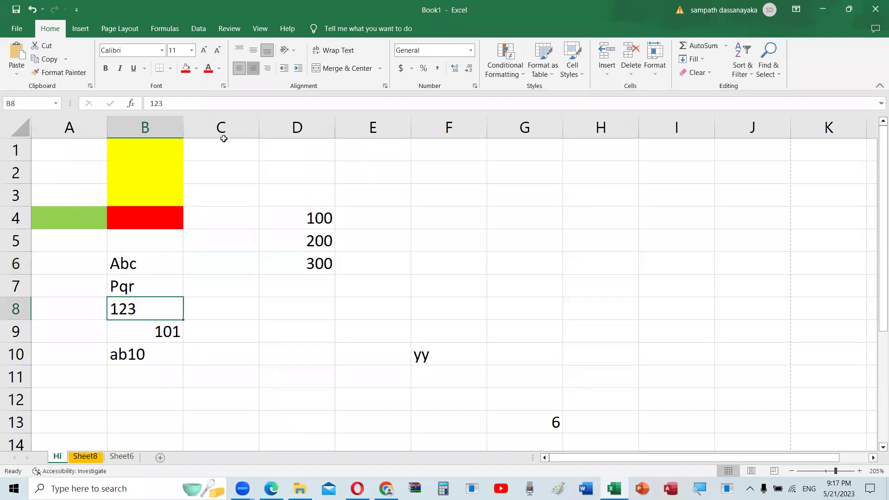
pyautogui.hotkey('alt', 'h')
pyautogui.press('a')
pyautogui.press('c')
pyautogui.hotkey('alt', 'h')
pyautogui.press('a')
pyautogui.press('r')
pyautogui.hotkey('alt', 'h')
pyautogui.press('a')
pyautogui.press('c')
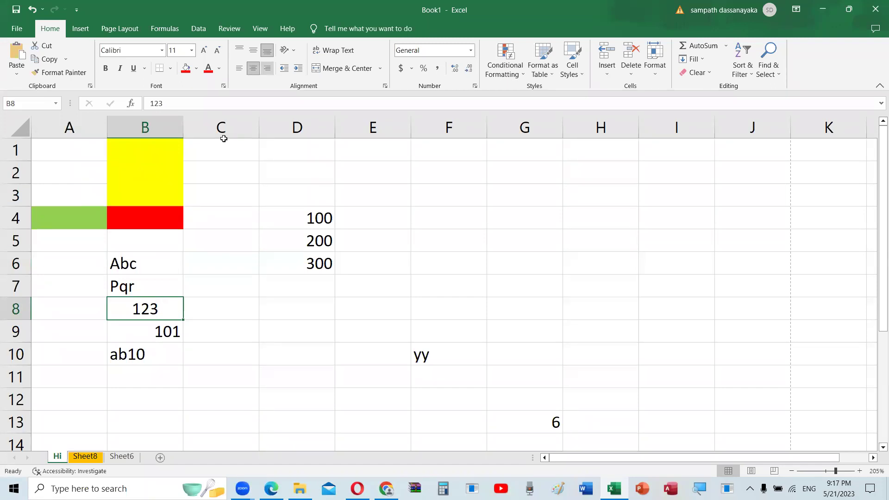
pyautogui.hotkey('alt', 'h')
pyautogui.press('a')
pyautogui.press('r')
# - Cycle ab10 in B10 through centre, left and right, leaving it left-aligned, then return to the PDF
pyautogui.click(149, 346)
pyautogui.hotkey('alt', 'h')
pyautogui.press('a')
pyautogui.press('c')
pyautogui.hotkey('alt', 'h')
pyautogui.press('a')
pyautogui.press('l')
pyautogui.hotkey('alt', 'h')
pyautogui.press('a')
pyautogui.press('c')
pyautogui.hotkey('alt', 'h')
pyautogui.press('a')
pyautogui.press('r')
pyautogui.hotkey('alt', 'h')
pyautogui.press('a')
pyautogui.press('c')
pyautogui.hotkey('alt', 'h')
pyautogui.press('a')
pyautogui.press('l')
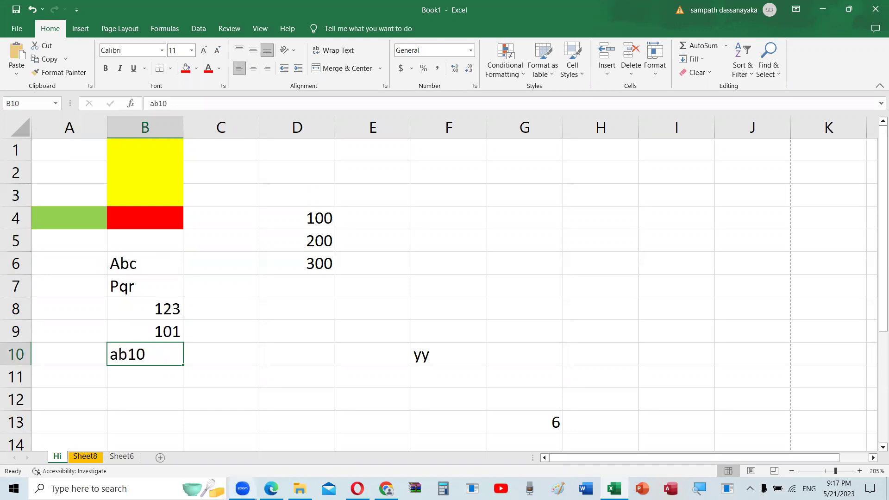
pyautogui.click(242, 488)
pyautogui.click(271, 489)
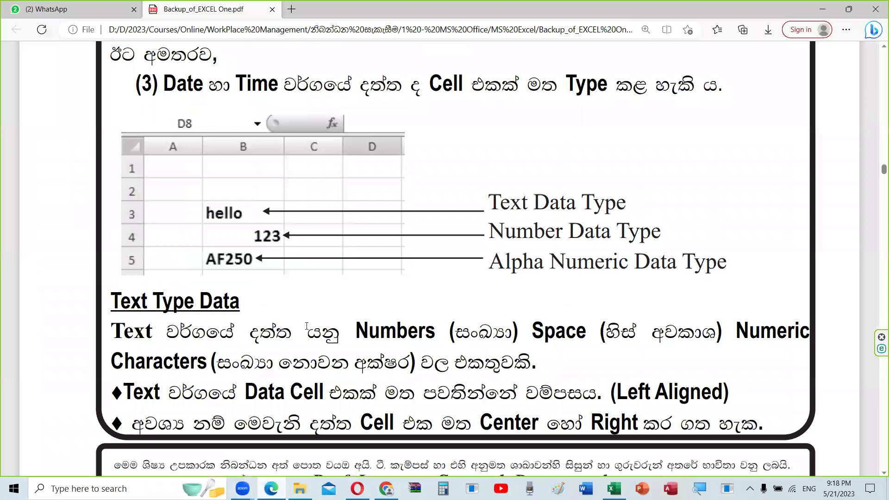
# - Scroll to page 31's Number Type Data section on digits 0 to 9
pyautogui.scroll(-8, 307, 326)
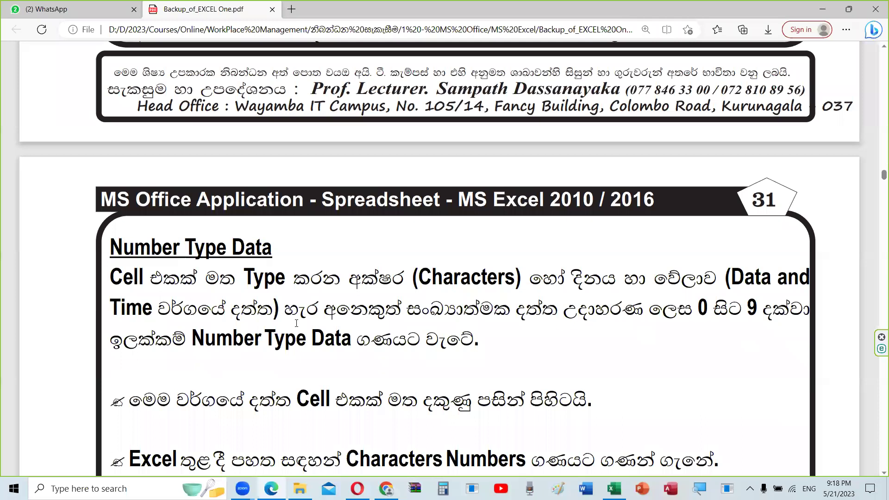
# - Highlight the digits 0 to 9 and the symbols Excel counts as numbers in the notes
pyautogui.scroll(-3, 296, 323)
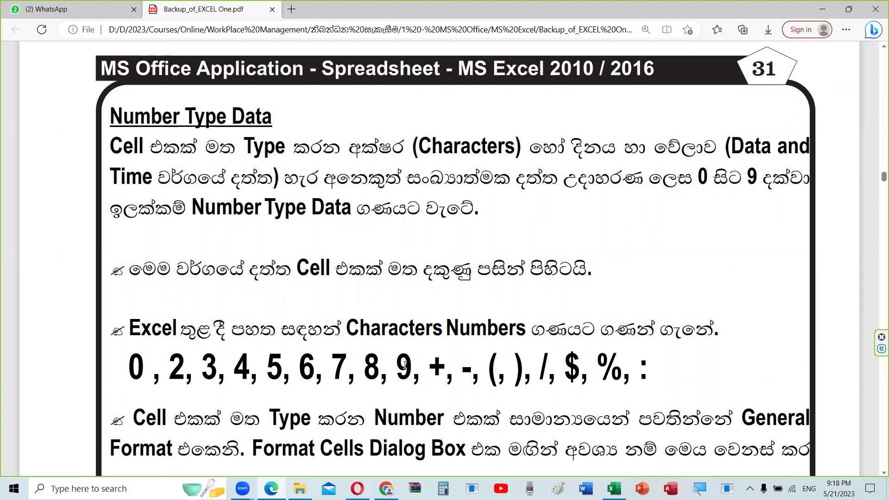
pyautogui.moveTo(403, 364)
pyautogui.mouseDown()
pyautogui.moveTo(62, 380)
pyautogui.moveTo(441, 363)
pyautogui.moveTo(483, 370)
pyautogui.mouseUp()
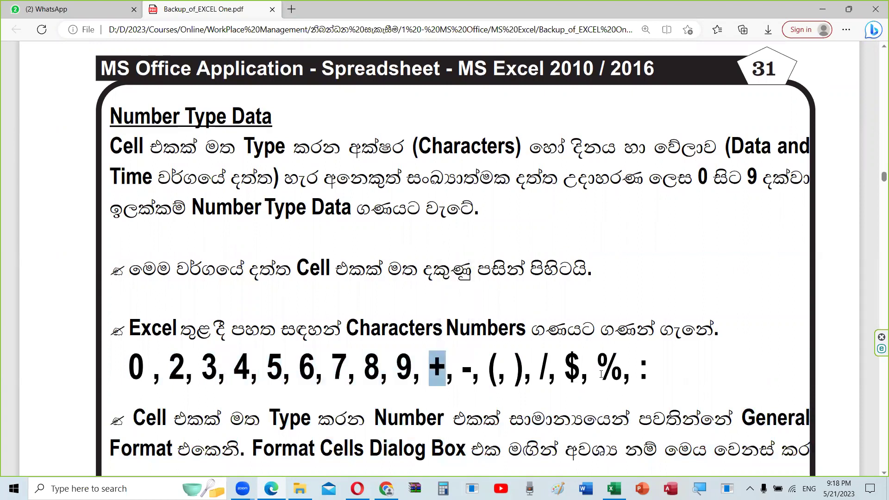
pyautogui.click(646, 378)
pyautogui.doubleClick(644, 376)
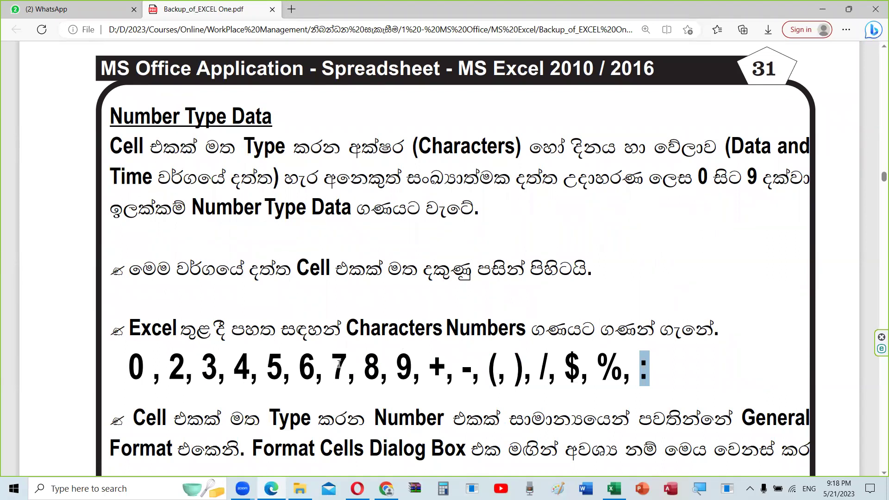
pyautogui.moveTo(129, 367); pyautogui.dragTo(419, 366)
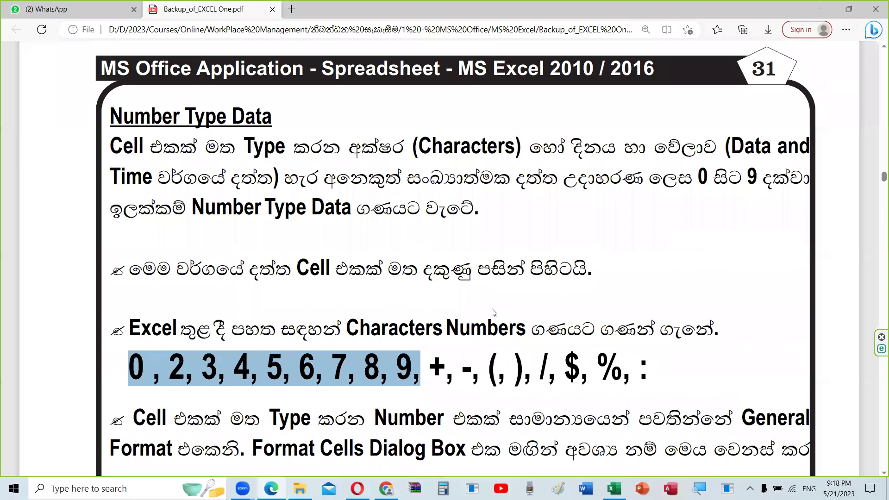
pyautogui.scroll(-3, 493, 308)
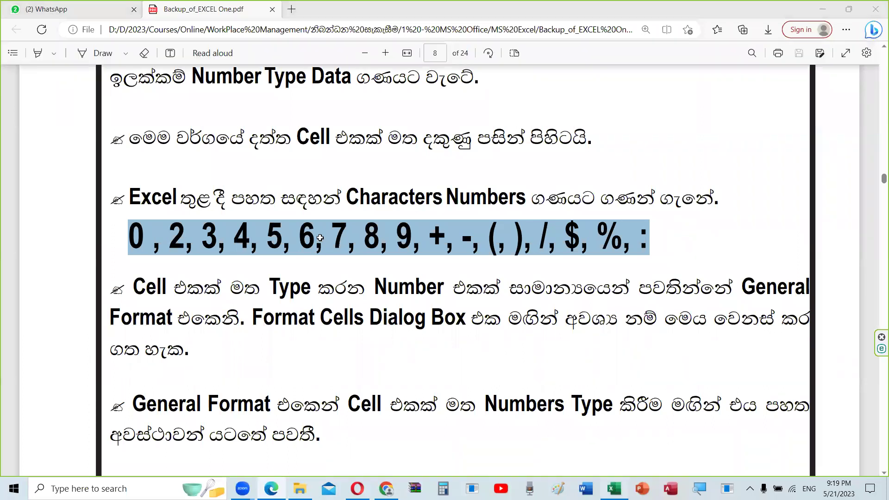
pyautogui.hotkey('alt', 'Tab')
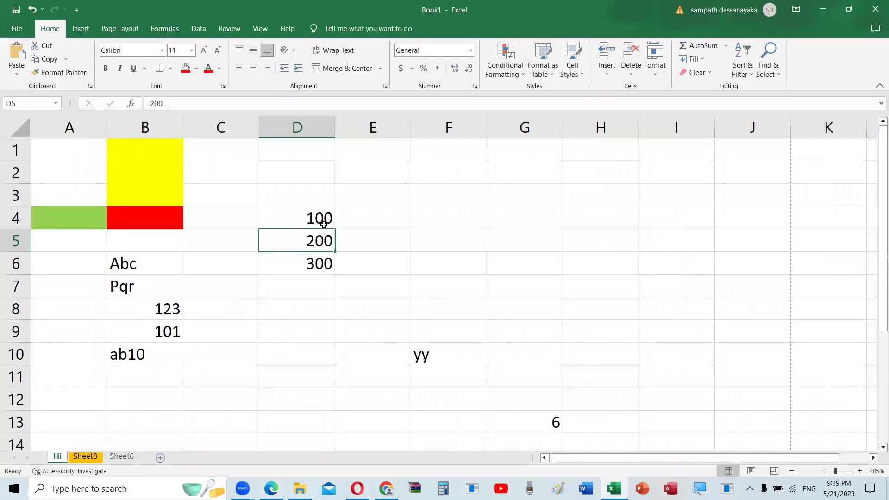
pyautogui.press('Up')
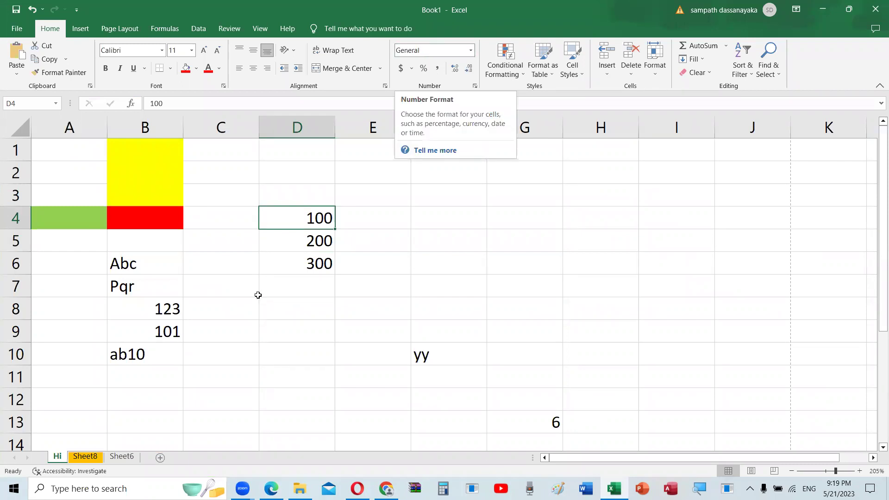
pyautogui.click(430, 354)
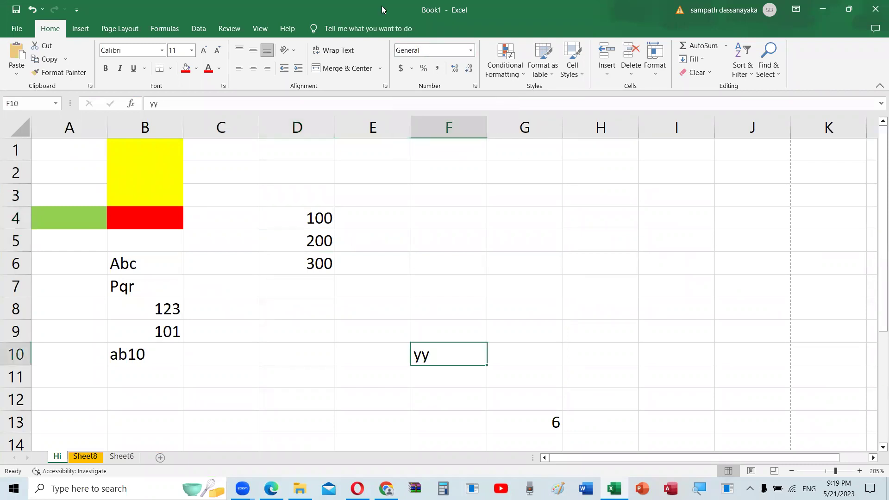
pyautogui.press('Up')
pyautogui.press('Up')
pyautogui.press('Up')
pyautogui.press('Left')
pyautogui.press('Left')
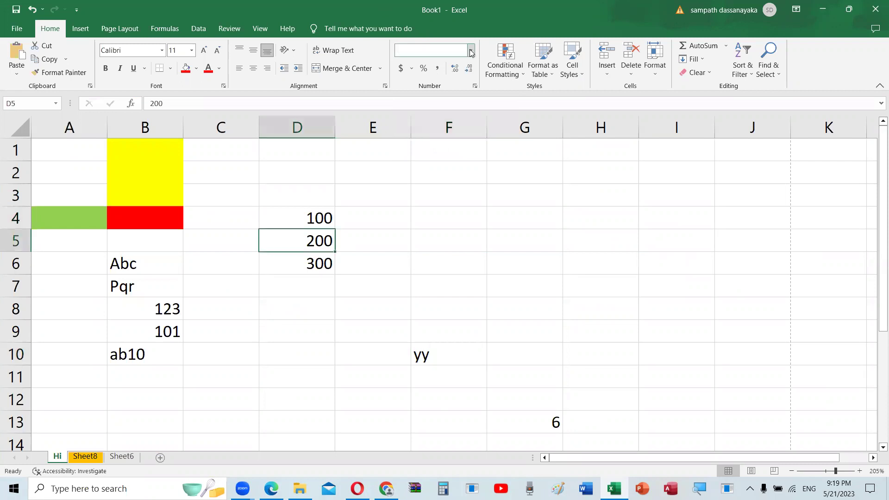
pyautogui.click(470, 50)
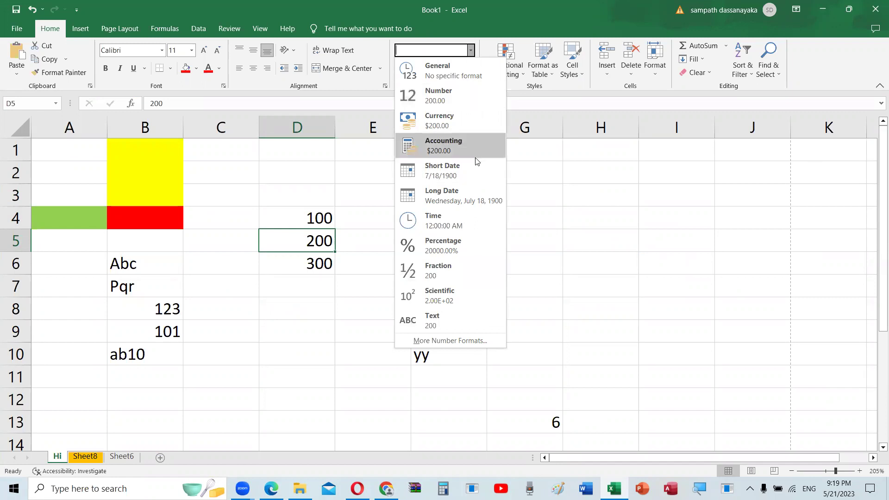
pyautogui.click(443, 68)
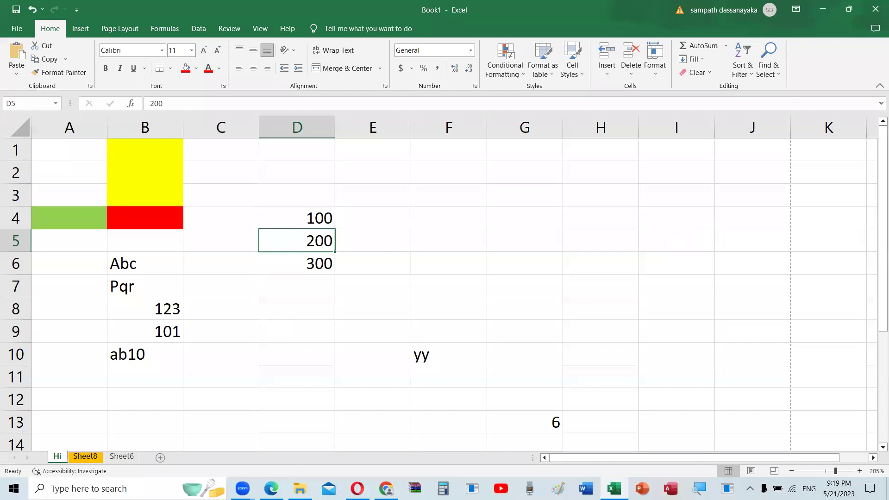
pyautogui.click(270, 488)
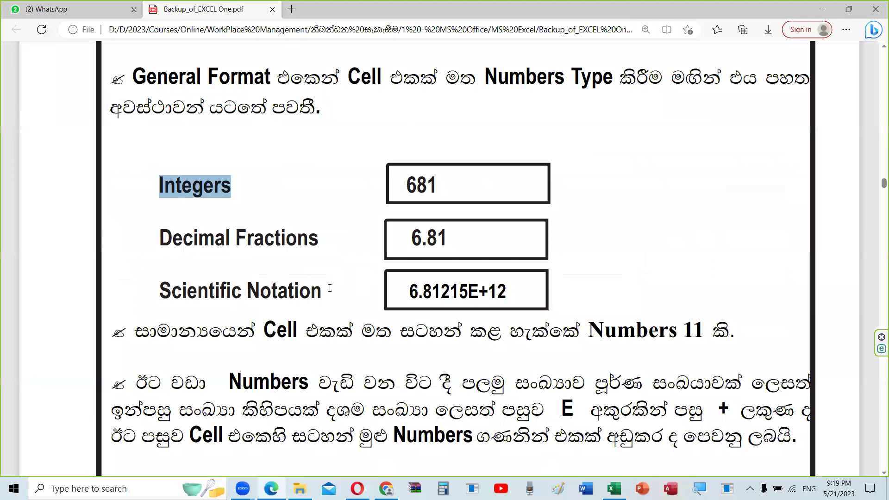
# - Highlight the General format examples 6.81215E+12, the 11-digit limit note, 681 and 6.81
pyautogui.click(274, 185)
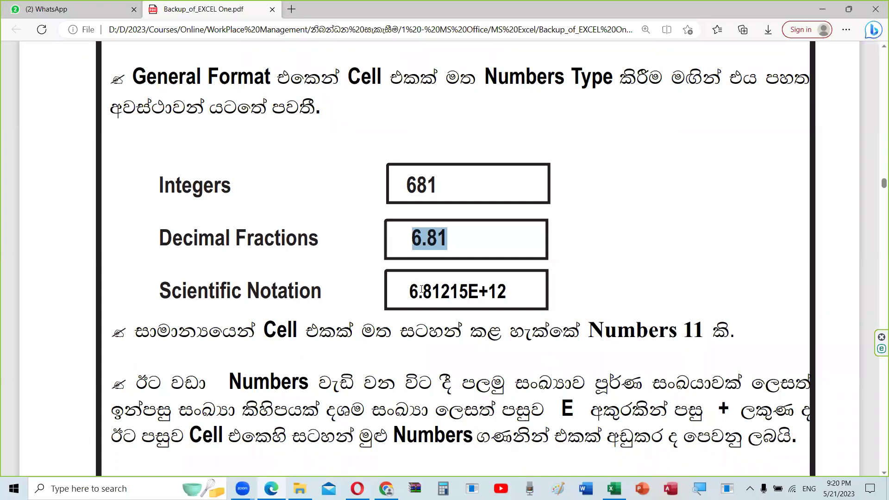
pyautogui.moveTo(411, 290); pyautogui.dragTo(504, 291)
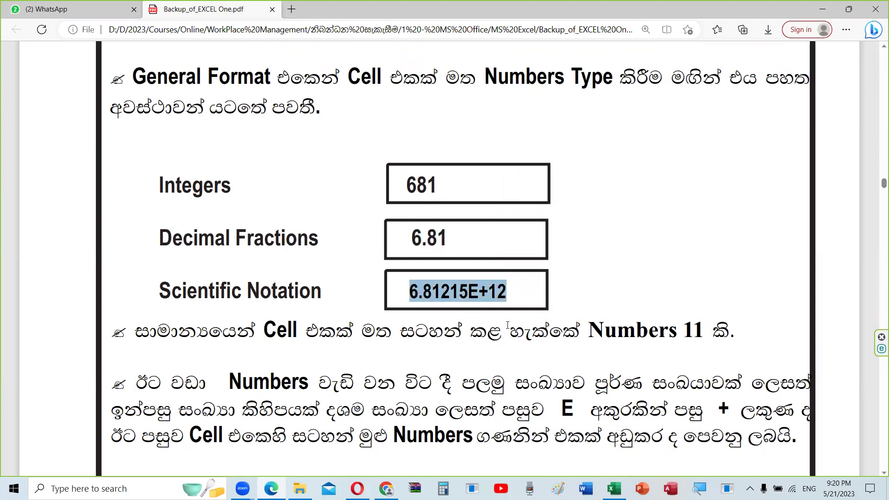
pyautogui.click(645, 325)
pyautogui.moveTo(644, 325); pyautogui.dragTo(794, 322)
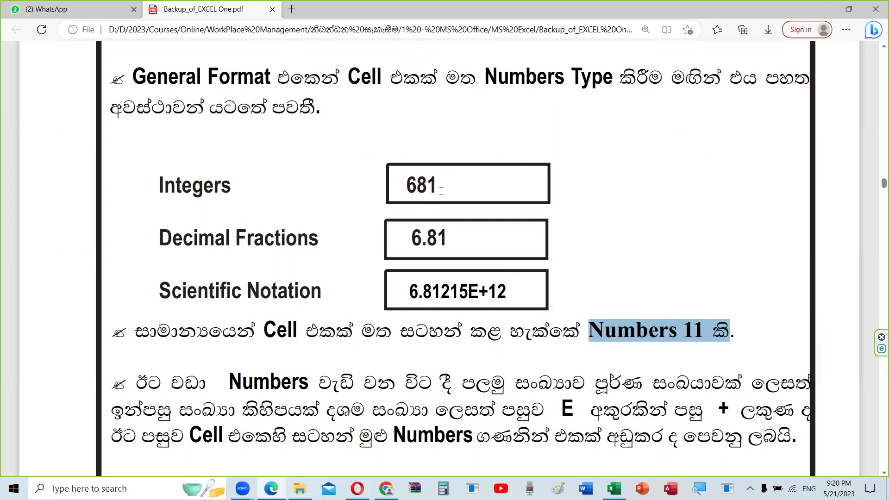
pyautogui.click(425, 189)
pyautogui.doubleClick(426, 190)
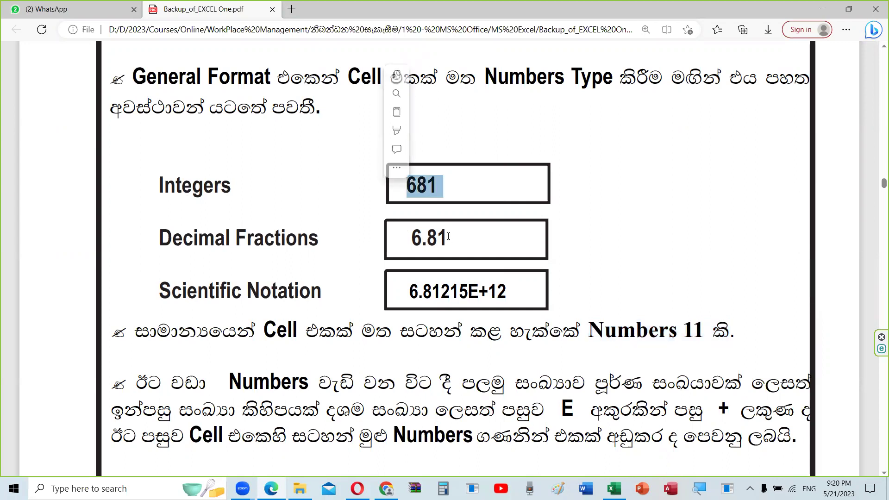
pyautogui.moveTo(446, 244); pyautogui.dragTo(420, 264)
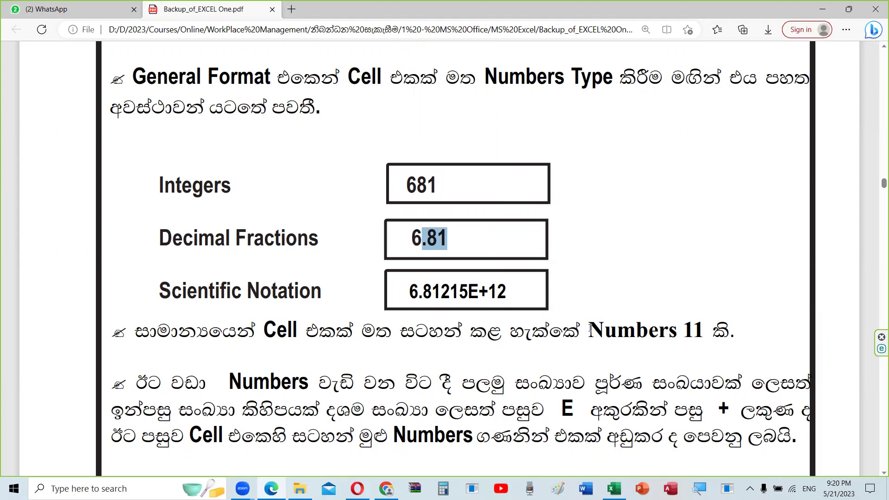
pyautogui.scroll(-2, 352, 393)
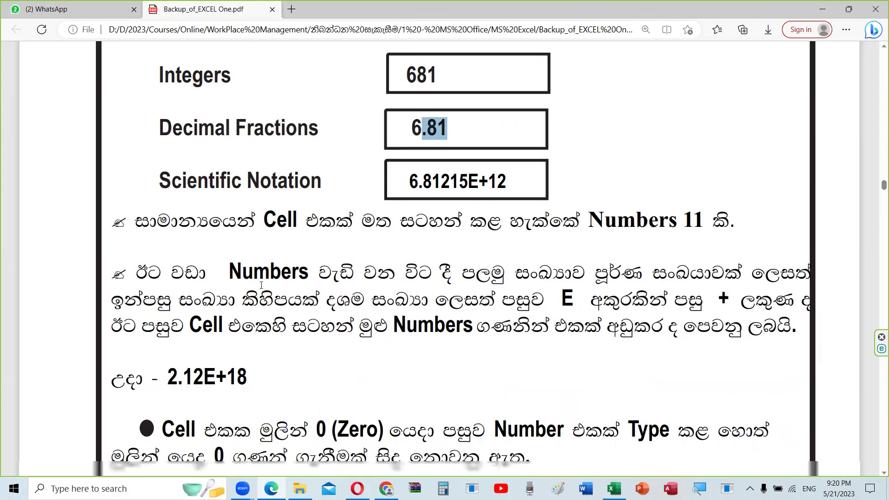
pyautogui.scroll(-1, 259, 285)
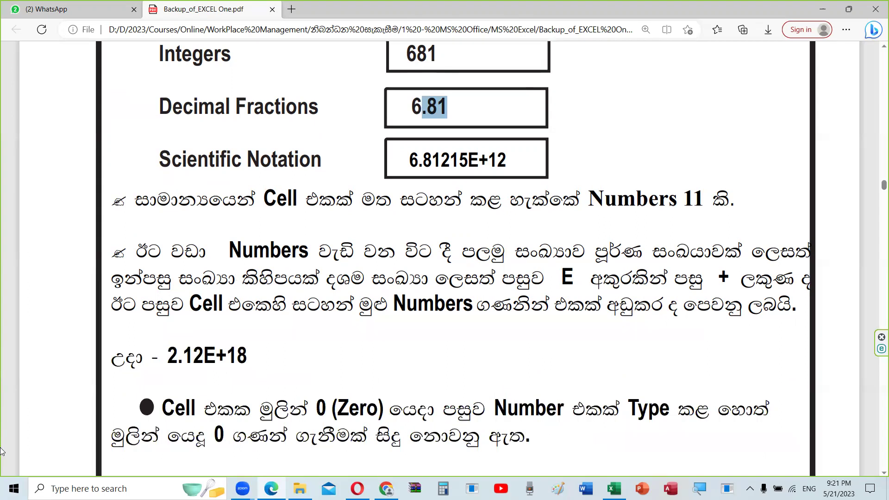
pyautogui.moveTo(177, 354); pyautogui.dragTo(166, 351)
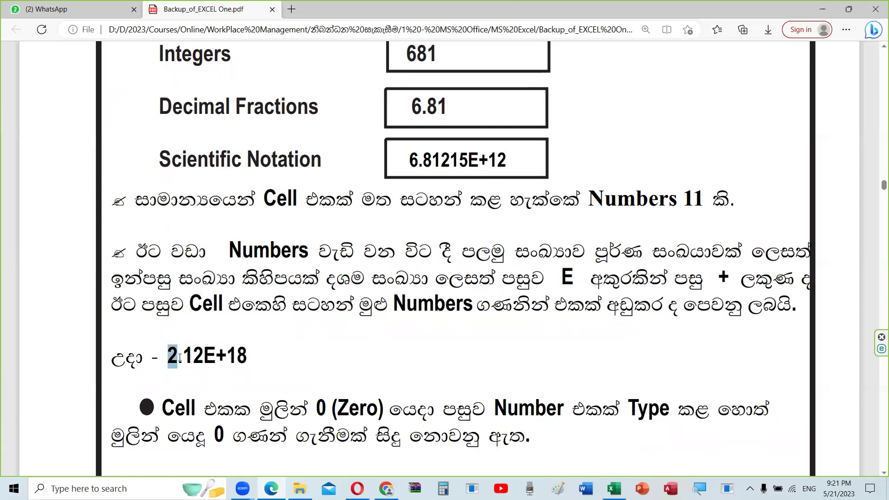
pyautogui.moveTo(183, 358); pyautogui.dragTo(196, 351)
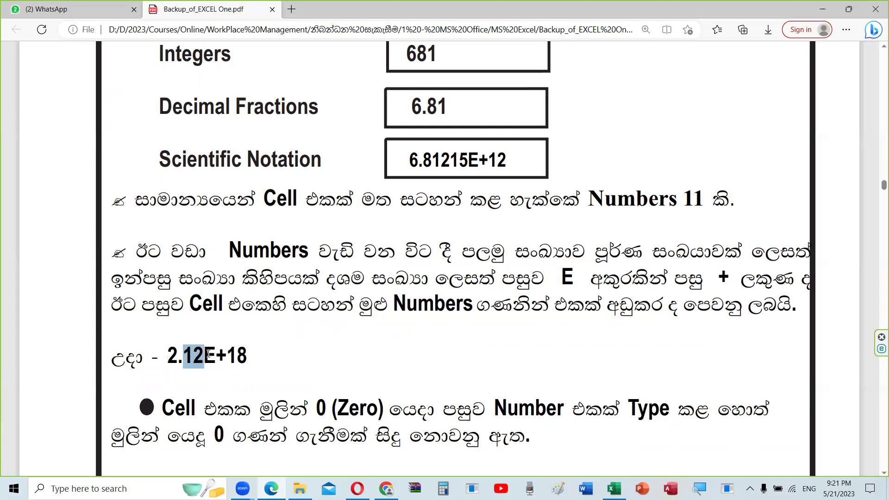
pyautogui.click(208, 355)
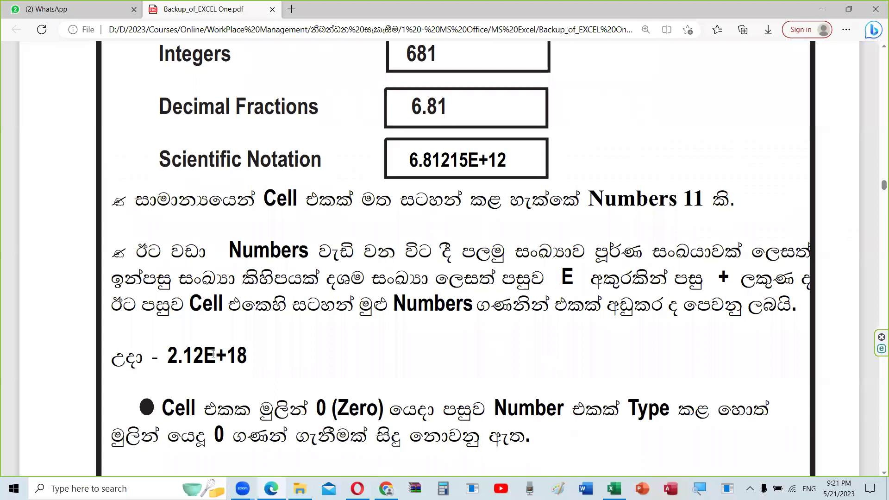
pyautogui.doubleClick(213, 355)
pyautogui.click(232, 355)
pyautogui.doubleClick(236, 354)
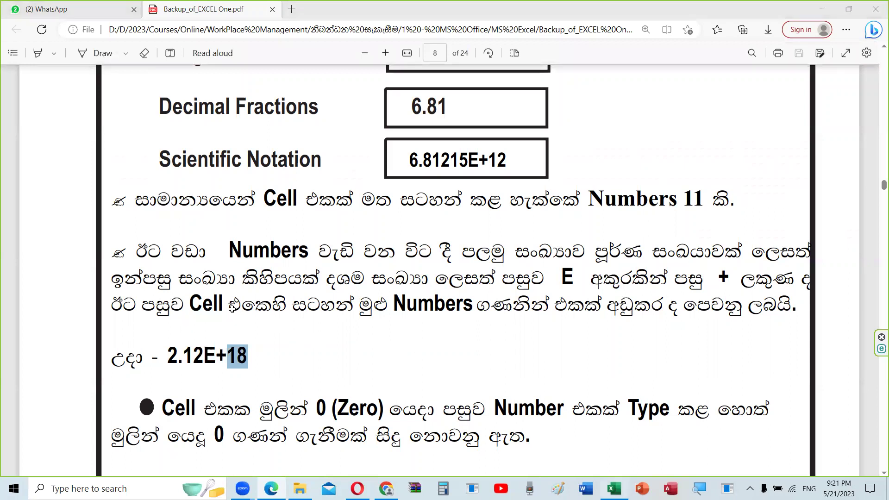
pyautogui.hotkey('alt', 'Tab')
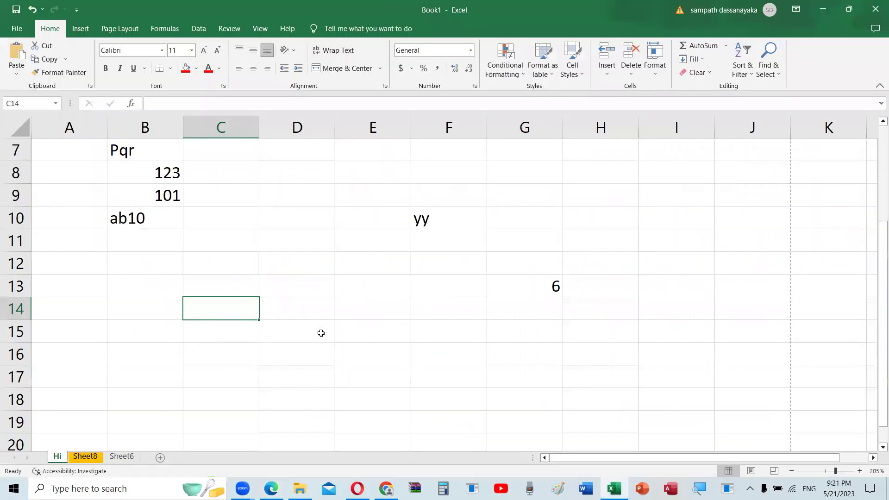
pyautogui.keyDown('ctrl'); pyautogui.scroll(4, 262, 306); pyautogui.keyUp('ctrl')
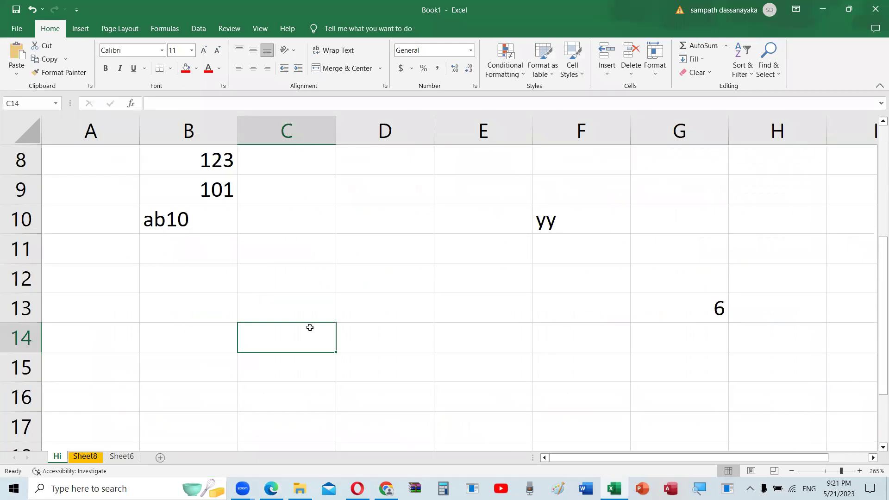
pyautogui.write('12345')
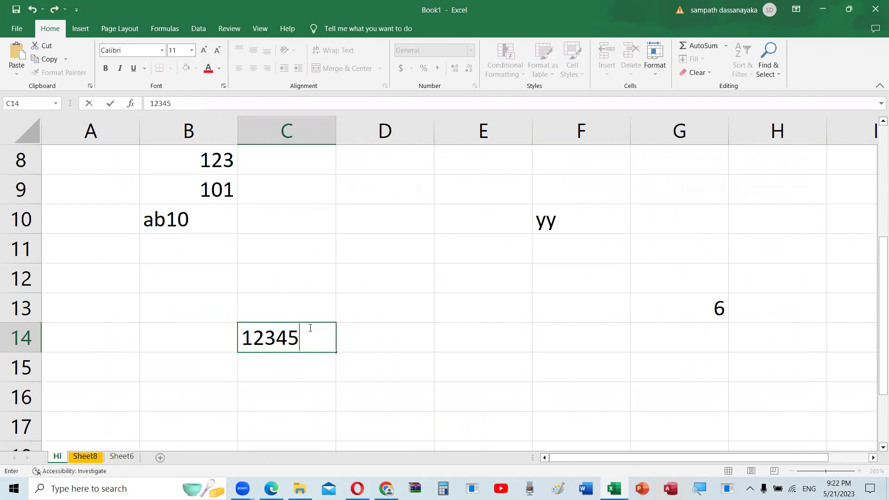
pyautogui.write('6789')
pyautogui.write('10')
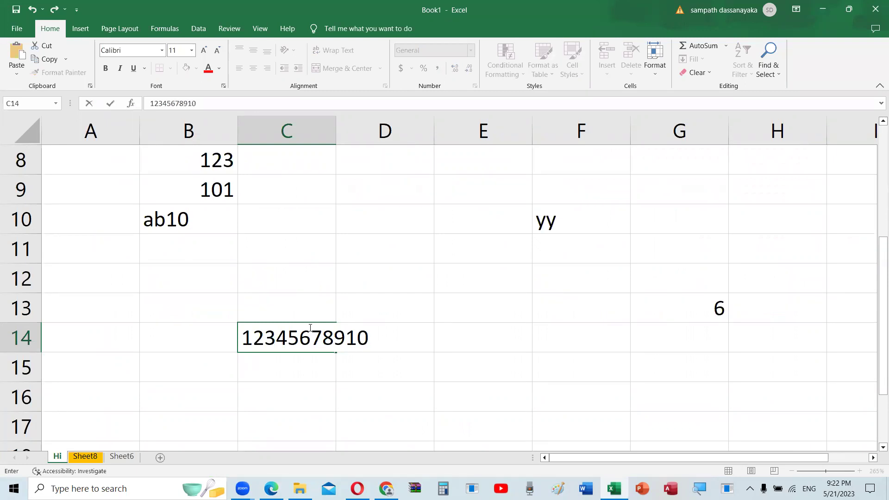
pyautogui.write('11')
pyautogui.press('Return')
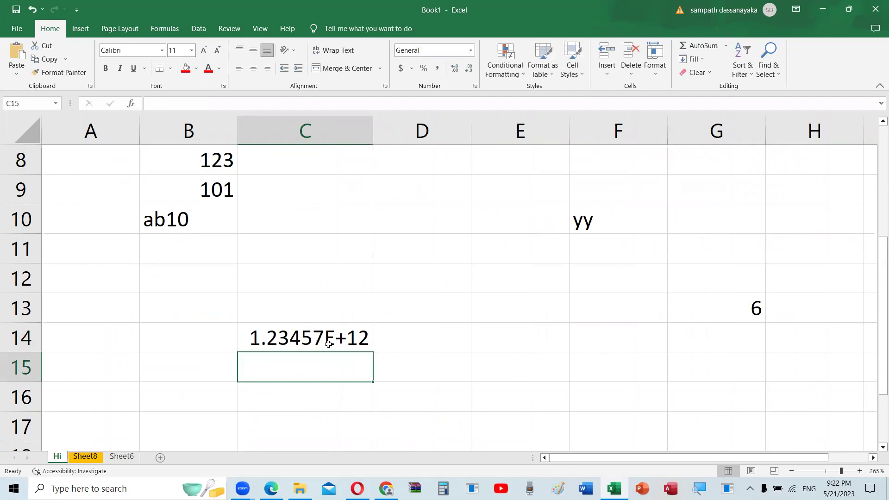
pyautogui.click(323, 338)
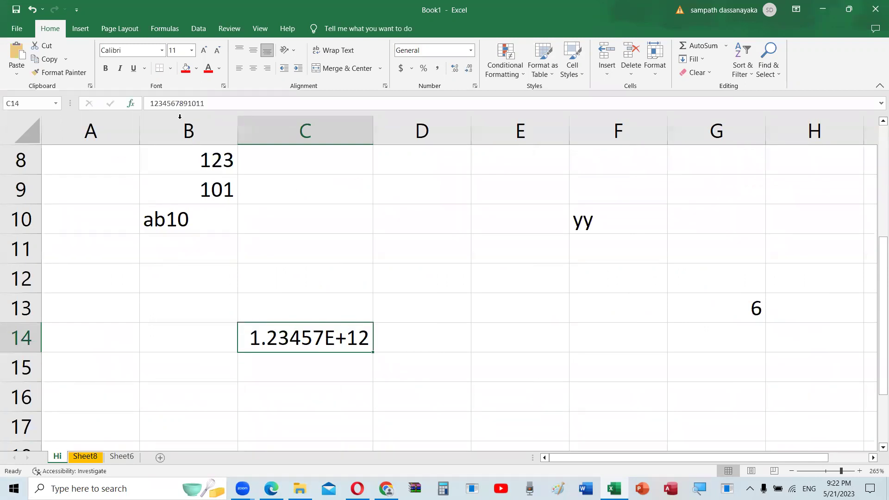
pyautogui.click(487, 343)
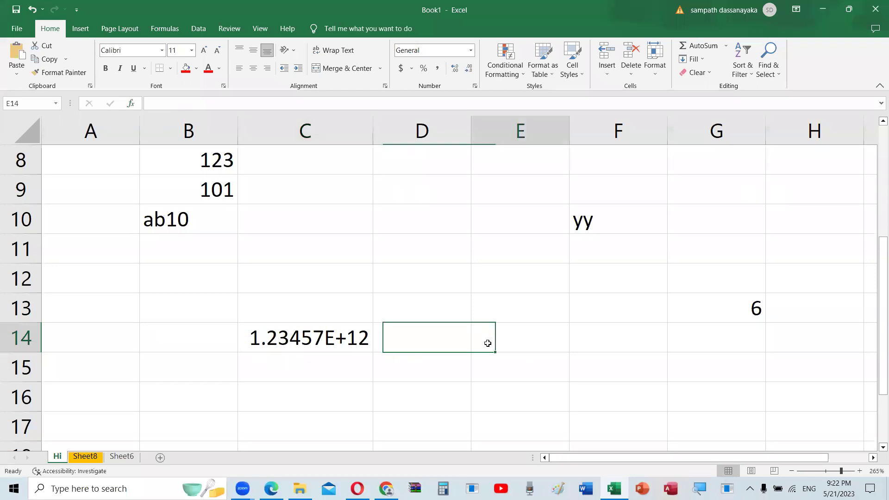
pyautogui.write('45')
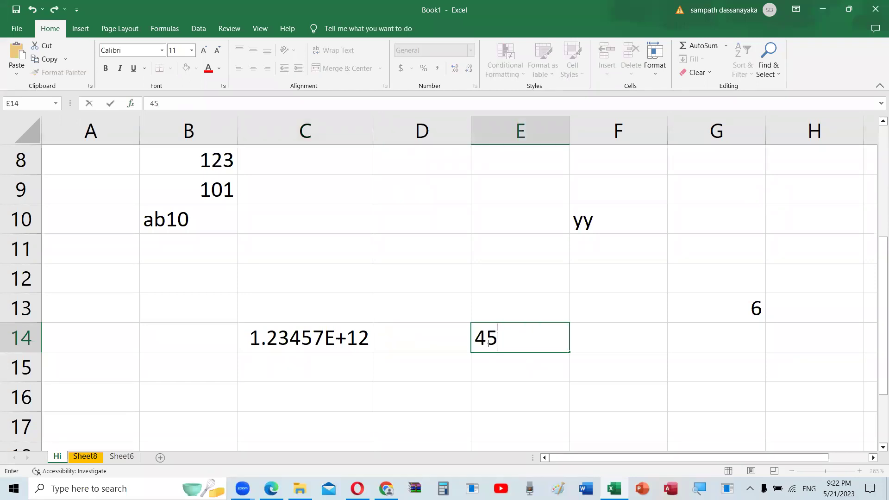
pyautogui.write('82149241')
pyautogui.press('Return')
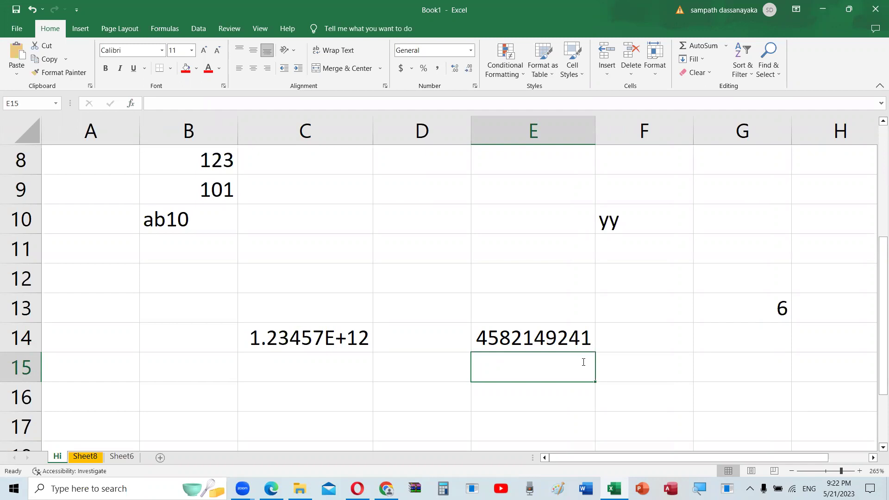
pyautogui.write('122111')
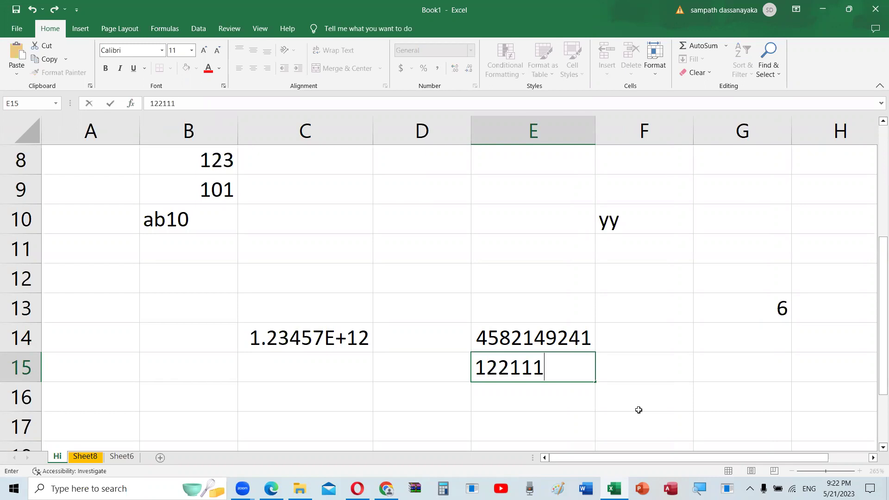
pyautogui.press('Escape')
pyautogui.click(581, 334)
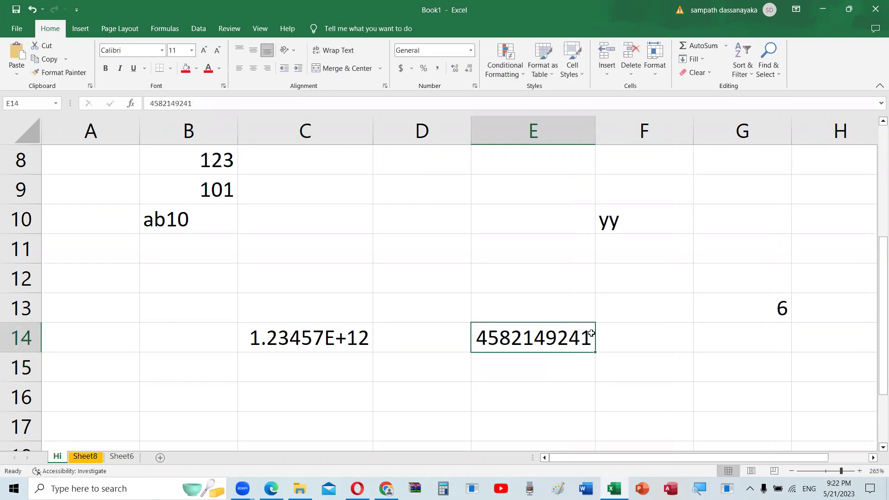
pyautogui.doubleClick(591, 333)
pyautogui.write('4')
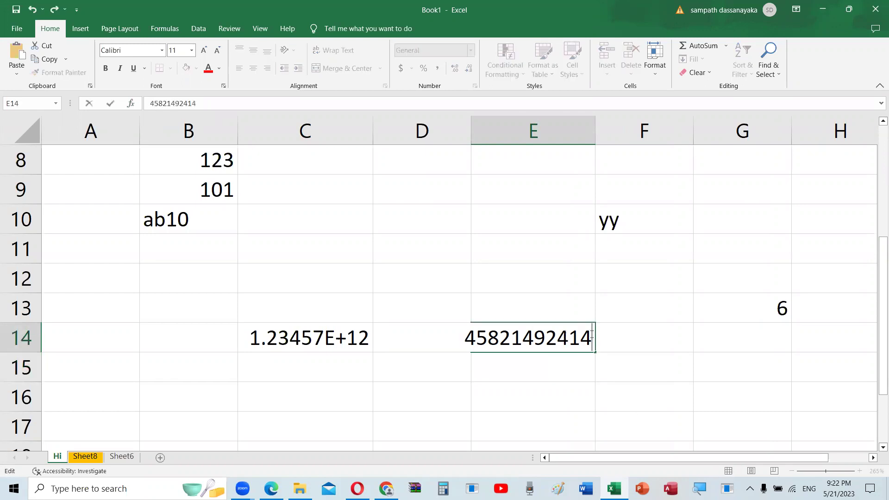
pyautogui.press('Return')
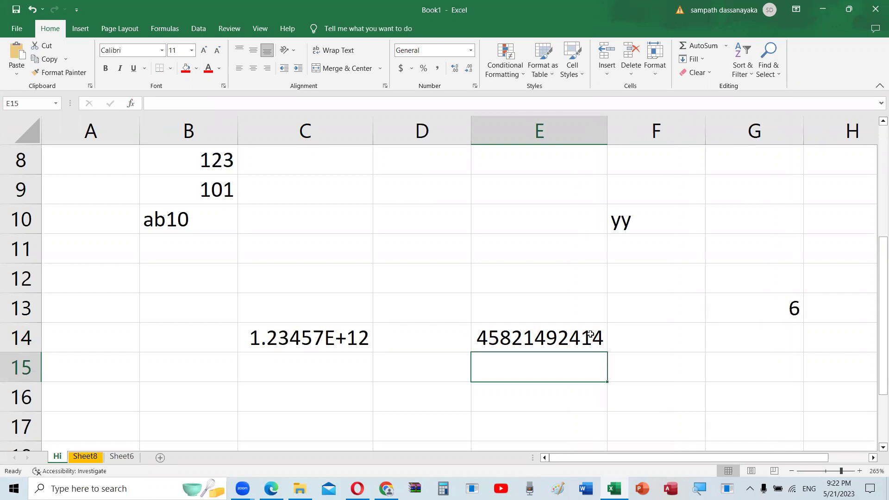
pyautogui.click(590, 335)
pyautogui.doubleClick(603, 339)
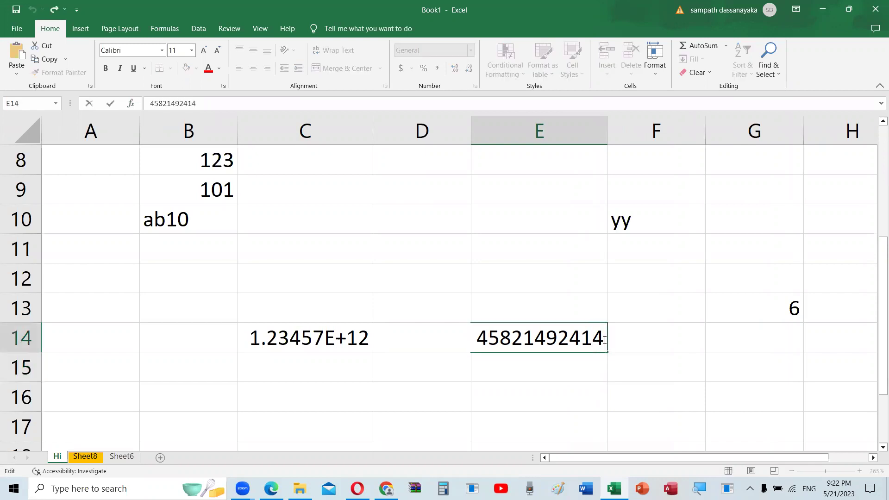
pyautogui.press('Return')
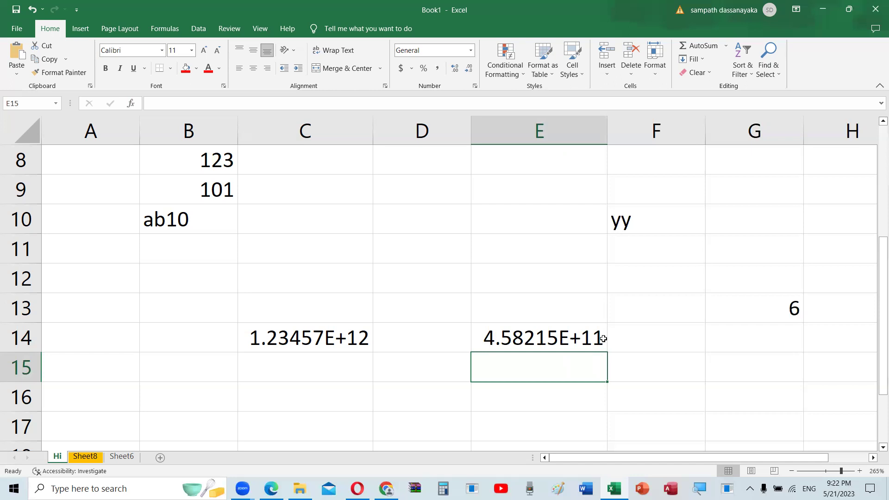
# - Compare the full stored values of E14 and C14, then return to the PDF notes
pyautogui.click(591, 336)
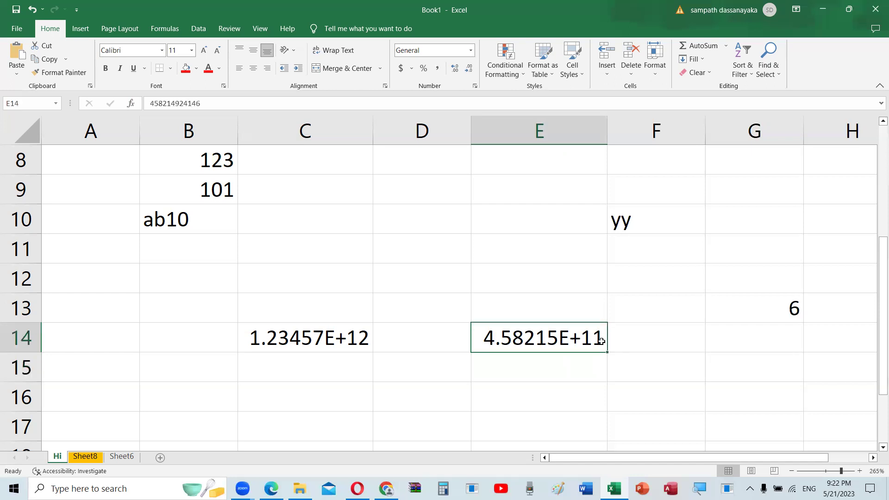
pyautogui.click(357, 337)
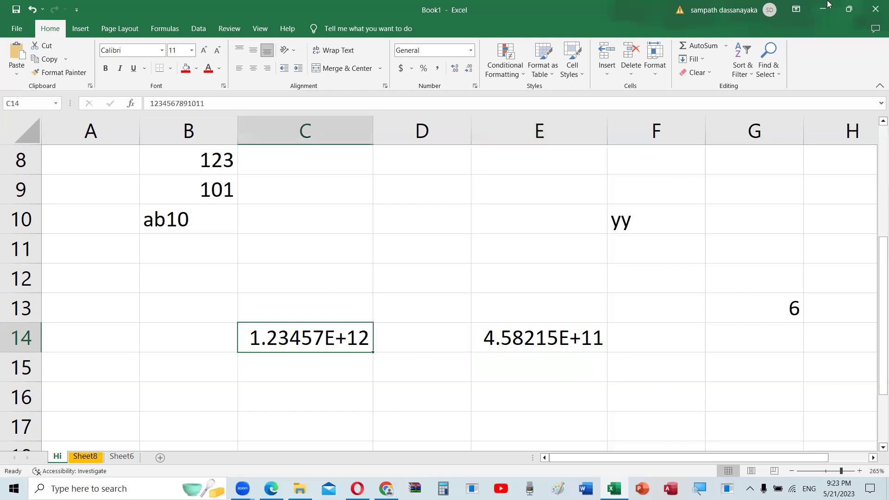
pyautogui.click(272, 486)
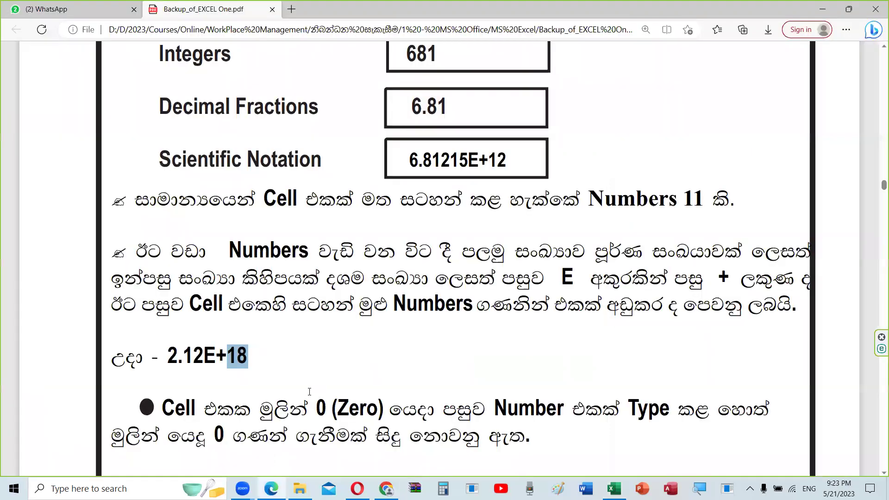
# - Read the PDF's Format Cells Text category steps and leading-zero examples, then return to Excel
pyautogui.scroll(-3, 294, 289)
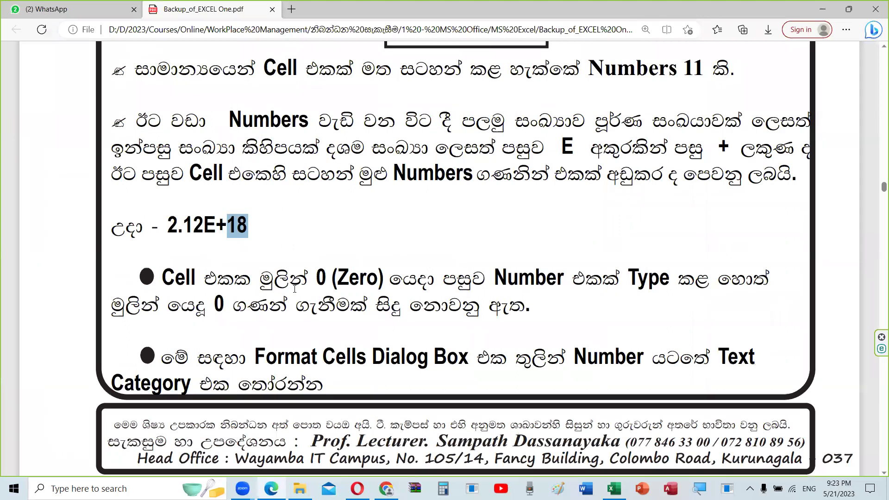
pyautogui.scroll(-5, 294, 289)
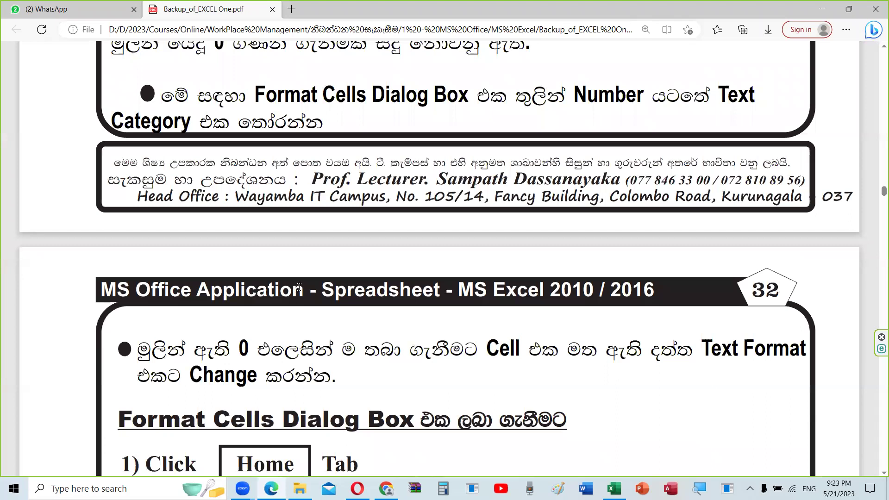
pyautogui.scroll(-4, 299, 287)
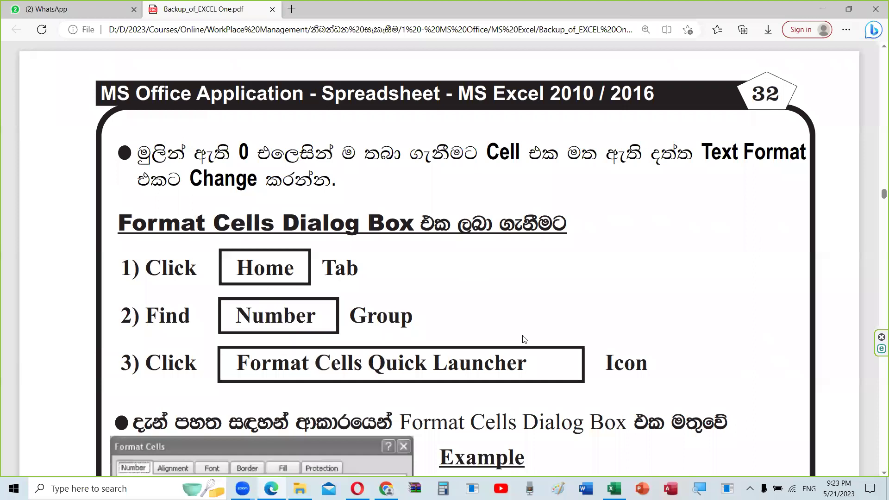
pyautogui.scroll(-4, 445, 244)
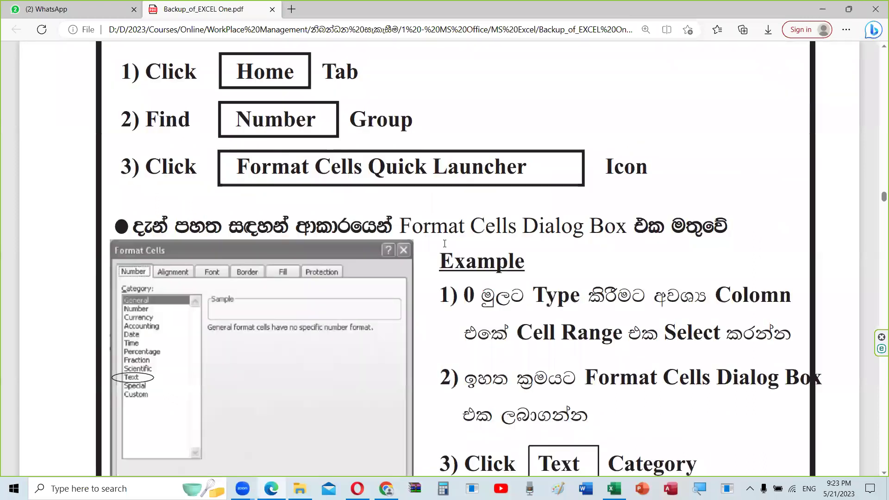
pyautogui.scroll(-3, 678, 244)
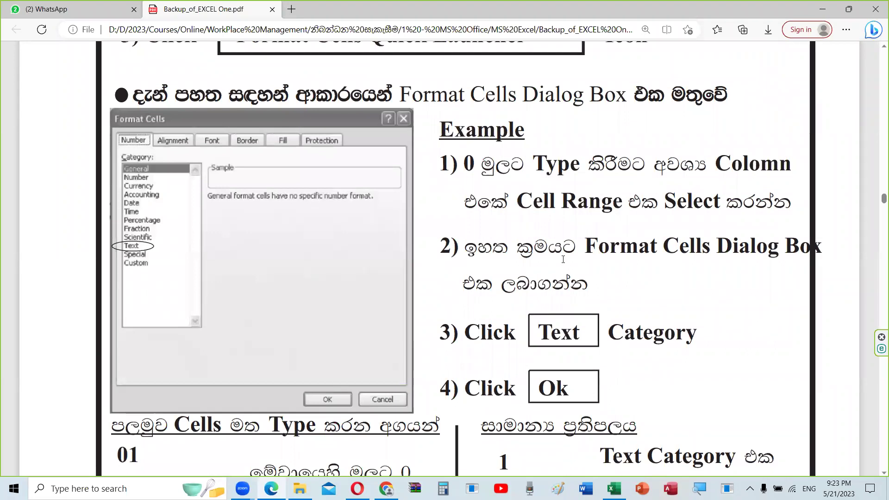
pyautogui.scroll(-2, 566, 325)
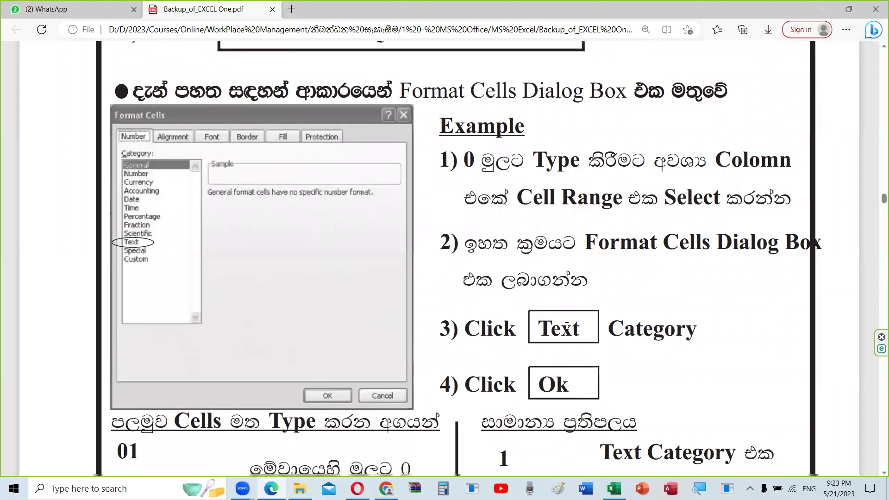
pyautogui.scroll(-4, 566, 325)
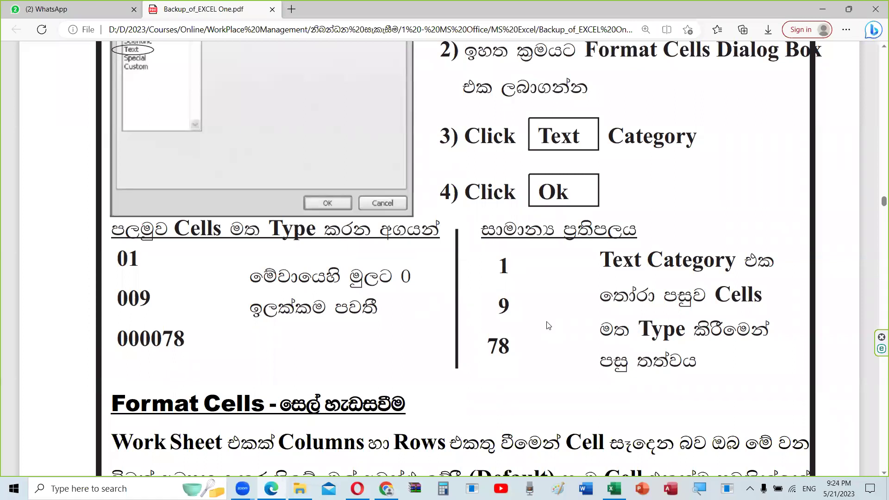
pyautogui.scroll(-4, 546, 326)
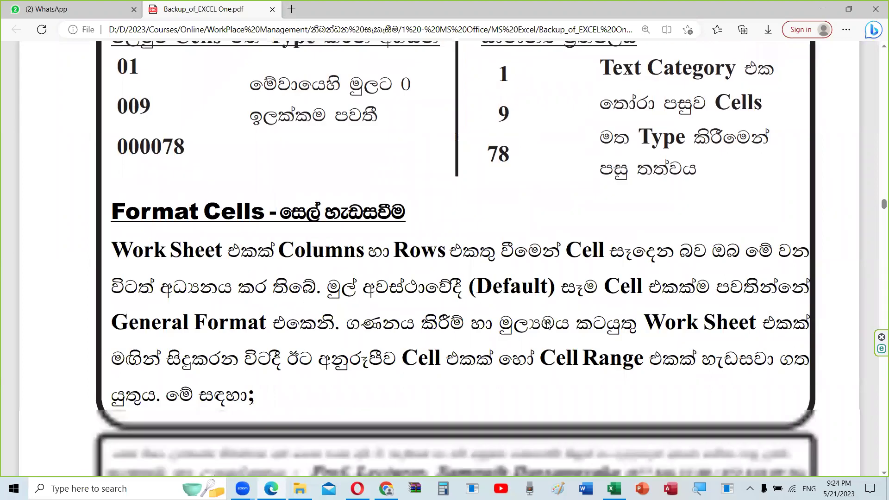
pyautogui.scroll(7, 548, 325)
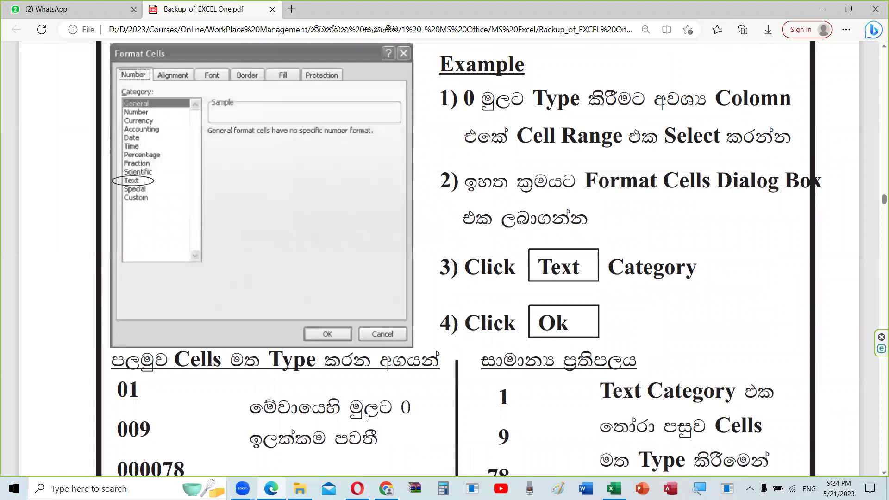
pyautogui.click(609, 486)
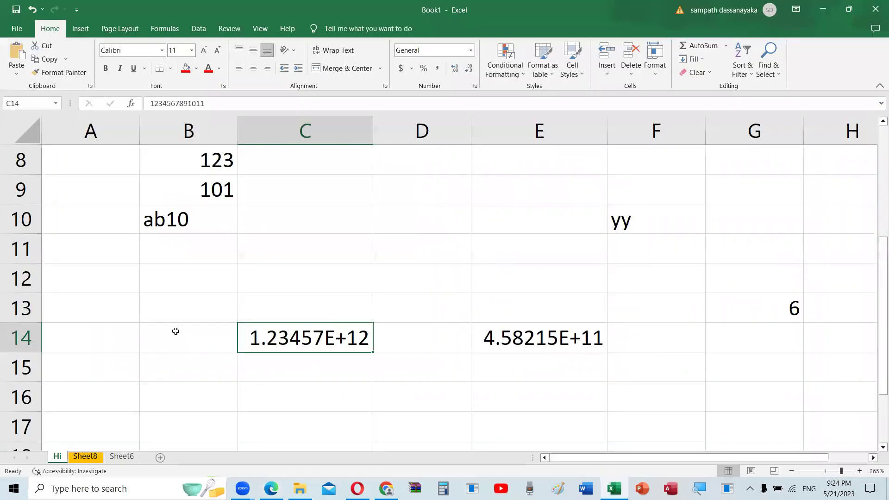
# - Type 1 through 5 down B20:B24
pyautogui.scroll(-3, 159, 242)
pyautogui.click(159, 242)
pyautogui.write('1')
pyautogui.press('Return')
pyautogui.write('2')
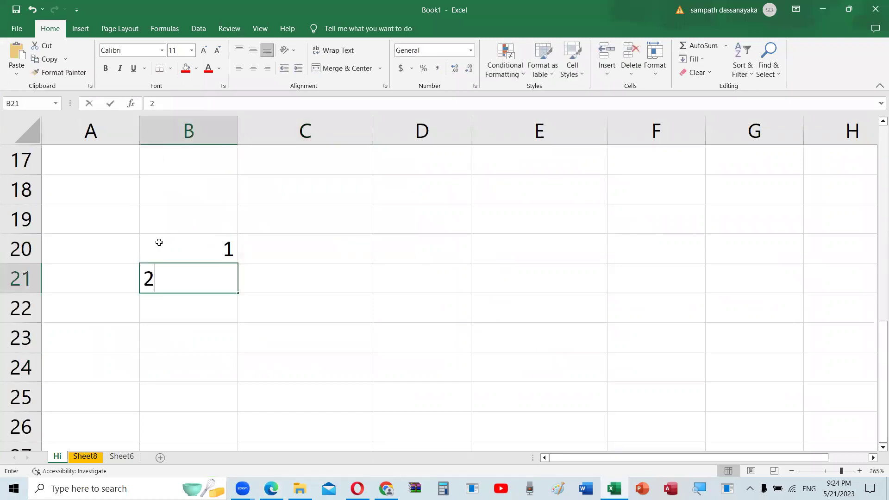
pyautogui.press('Return')
pyautogui.write('3')
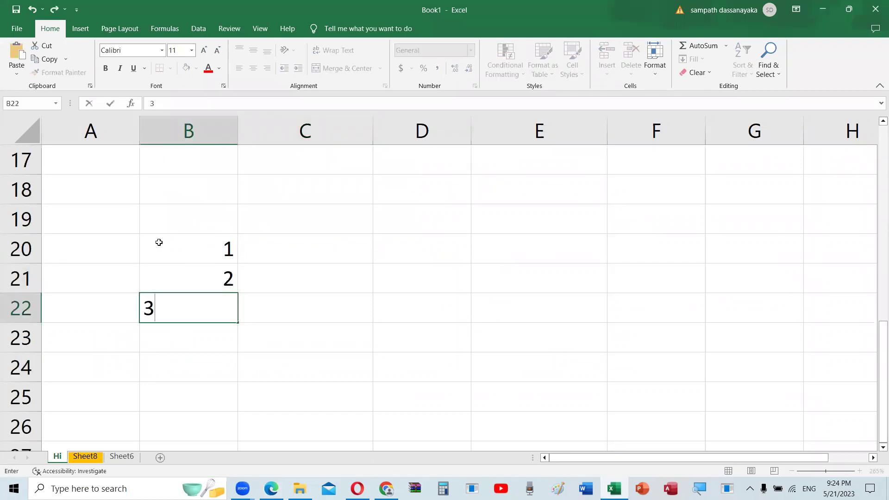
pyautogui.press('Return')
pyautogui.write('4')
pyautogui.press('Return')
pyautogui.write('5')
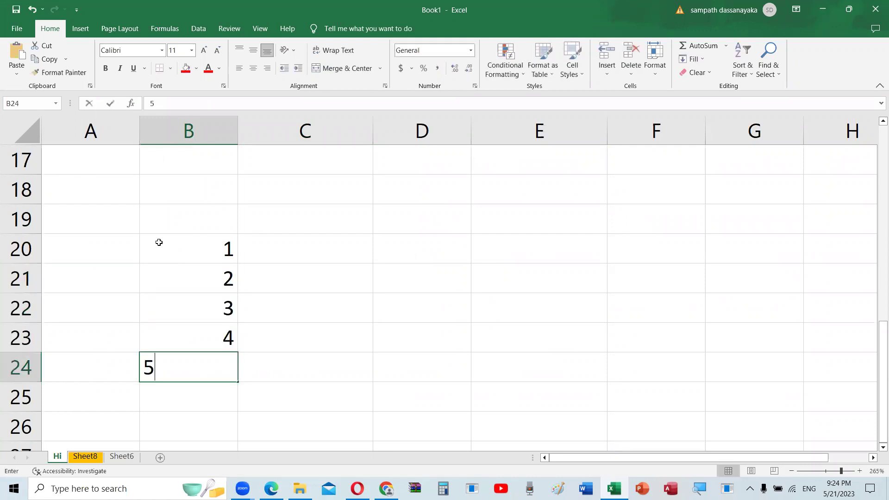
pyautogui.press('Return')
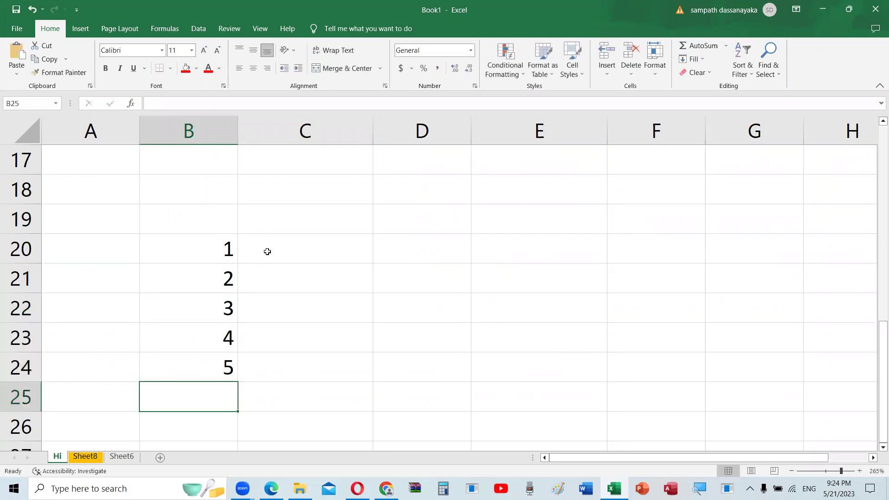
# - Type 01 through 05 down C20:C24, where Excel drops the leading zeros
pyautogui.click(268, 250)
pyautogui.write('0')
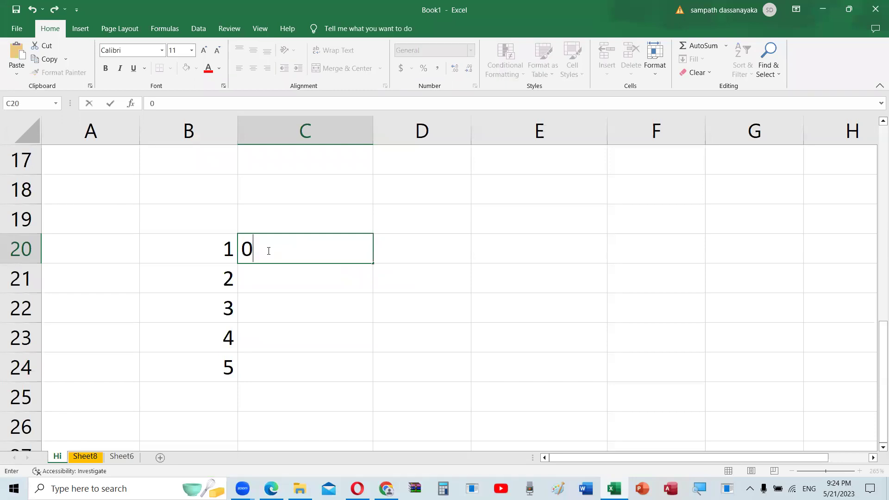
pyautogui.write('1')
pyautogui.press('Return')
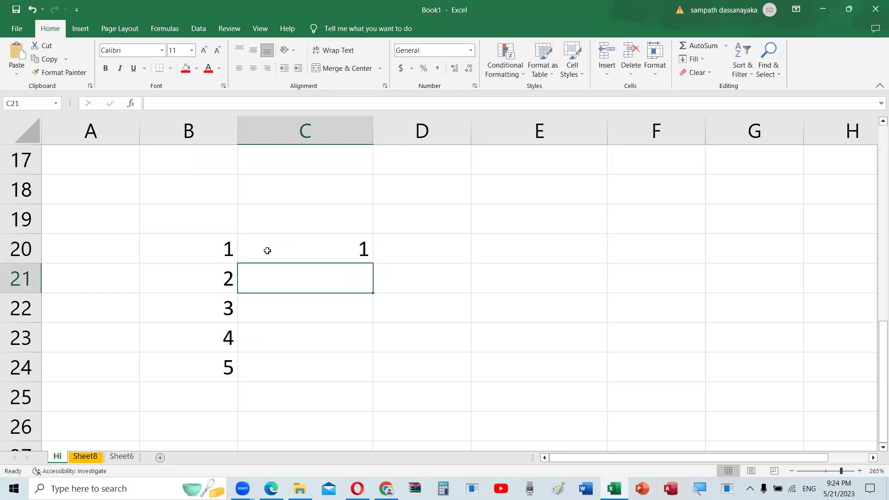
pyautogui.write('02')
pyautogui.press('Return')
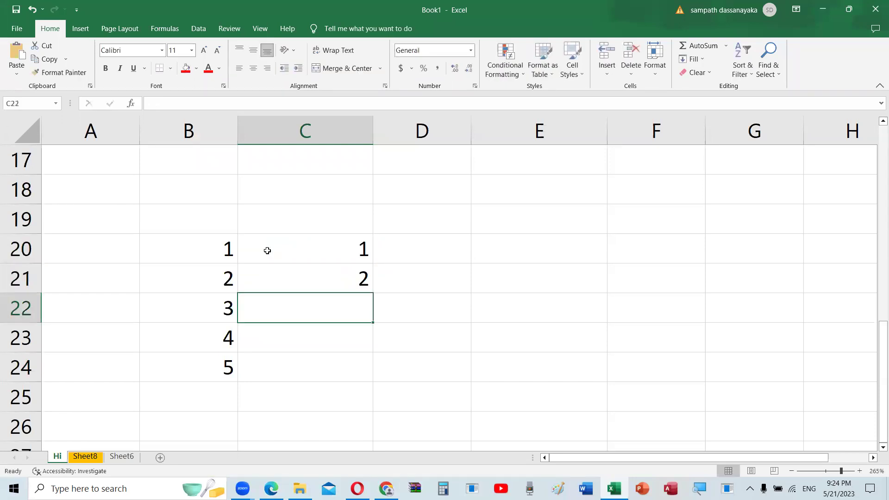
pyautogui.write('03')
pyautogui.press('Return')
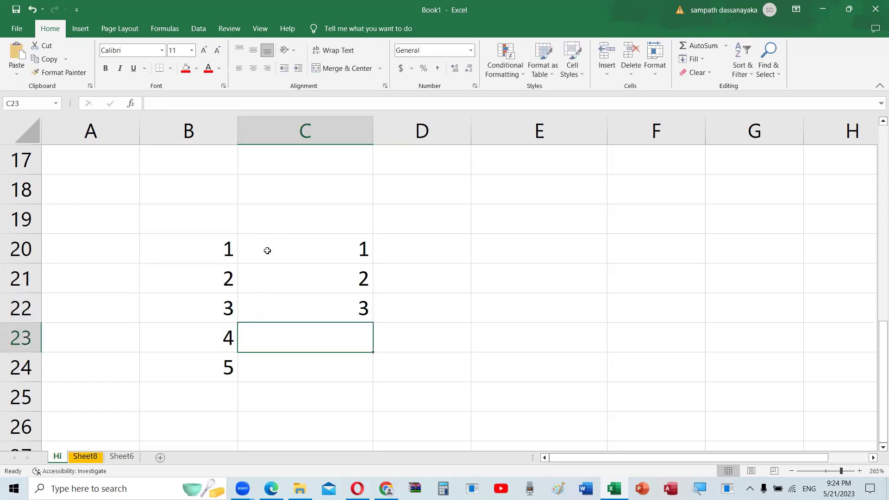
pyautogui.write('04')
pyautogui.press('Return')
pyautogui.write('0')
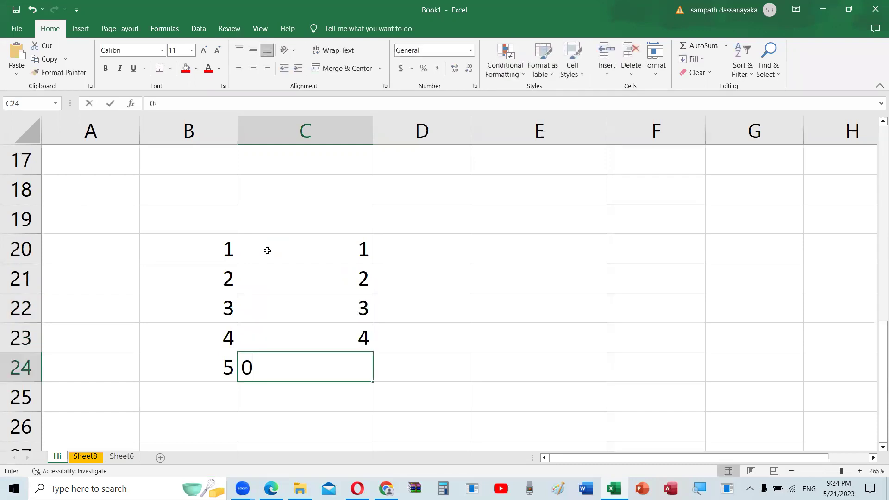
pyautogui.write('4')
pyautogui.press('BackSpace')
pyautogui.write('5')
pyautogui.press('Tab')
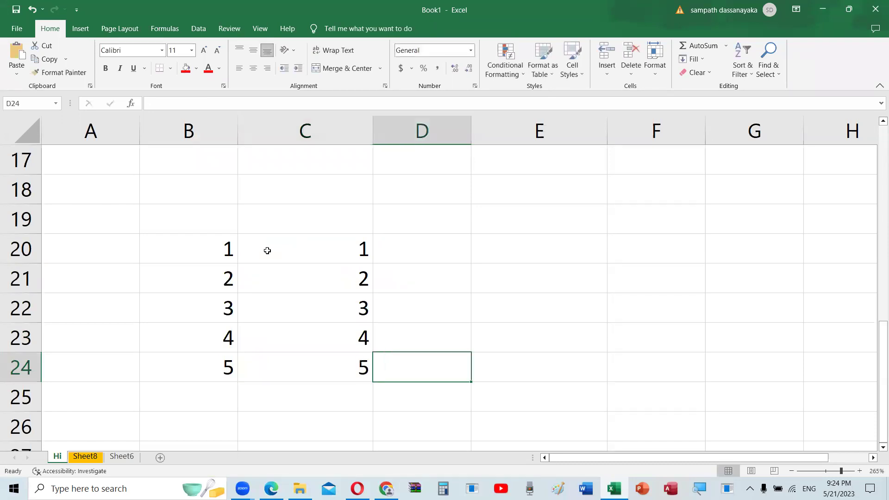
pyautogui.press('Left')
pyautogui.press('Up')
pyautogui.press('Up')
pyautogui.press('Up')
pyautogui.press('Up')
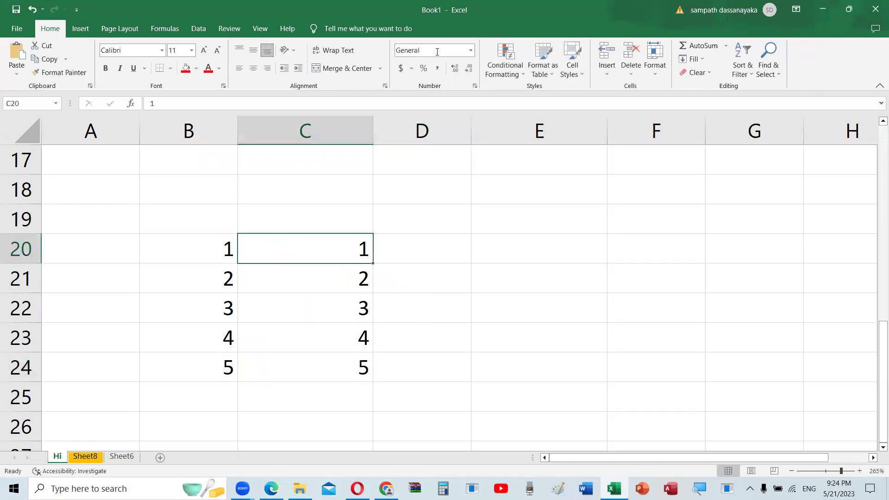
# - Apply the Text number format to D20:D24
pyautogui.click(399, 240)
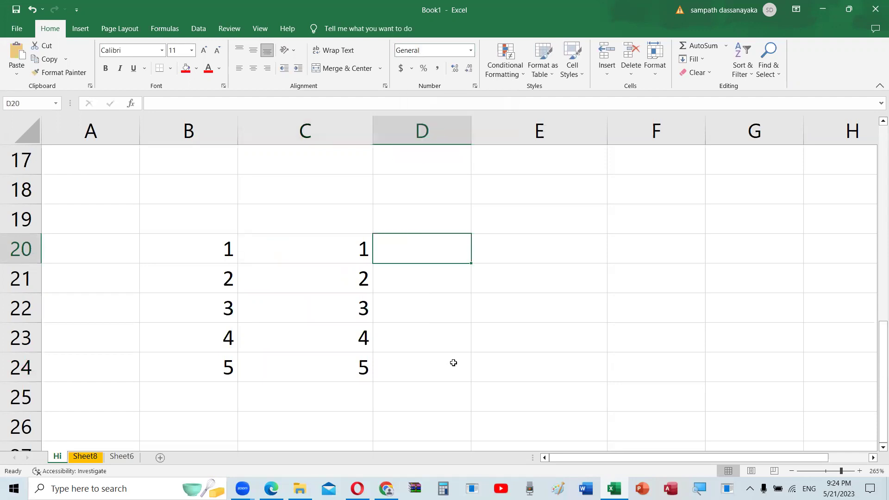
pyautogui.click(444, 314)
pyautogui.moveTo(437, 250); pyautogui.dragTo(422, 366)
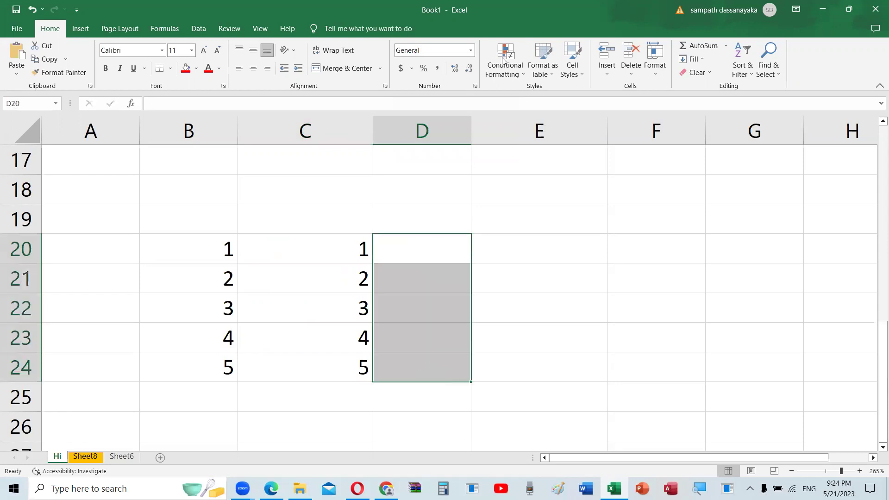
pyautogui.click(470, 50)
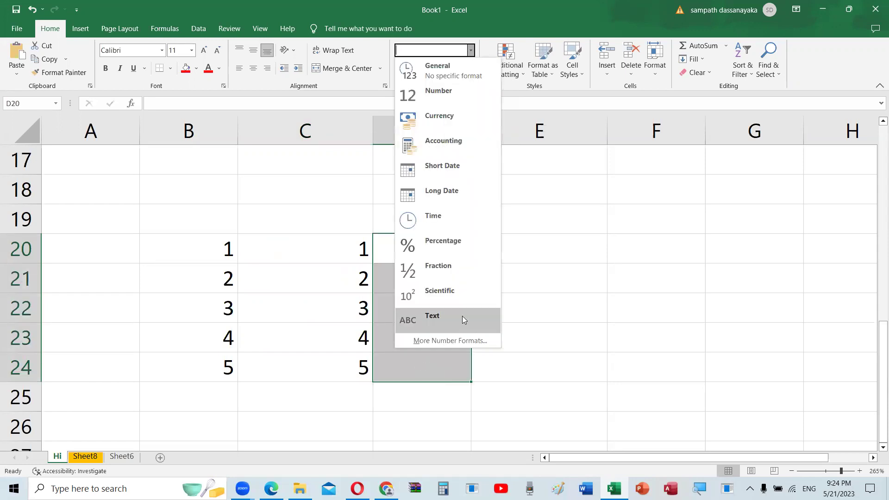
pyautogui.click(462, 314)
pyautogui.click(462, 306)
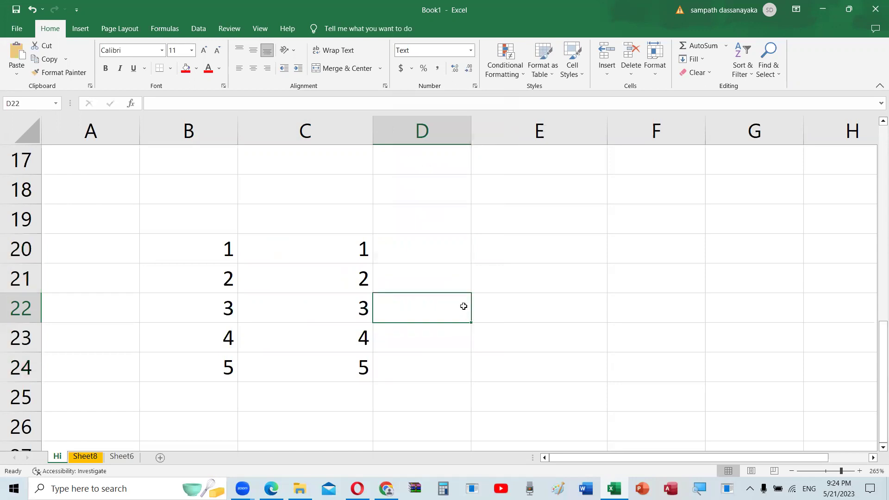
pyautogui.click(504, 244)
pyautogui.click(410, 250)
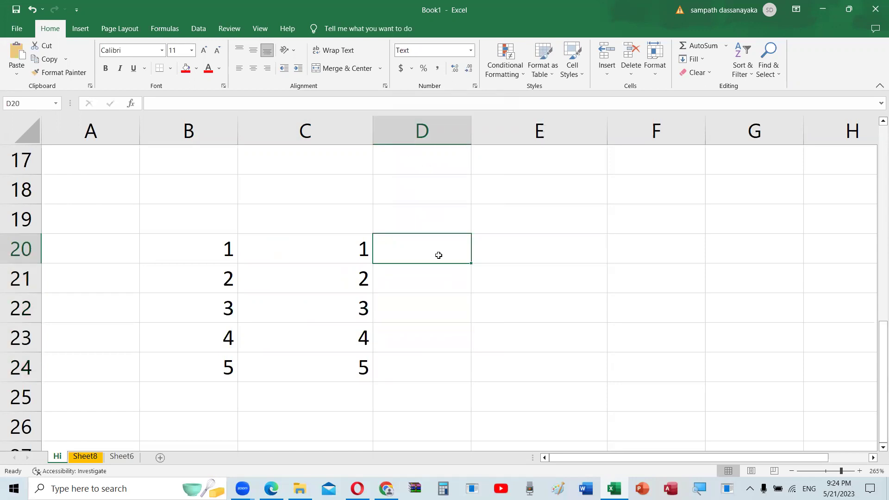
pyautogui.hotkey('shift', 'Down')
pyautogui.hotkey('shift', 'Down')
pyautogui.hotkey('shift', 'Down')
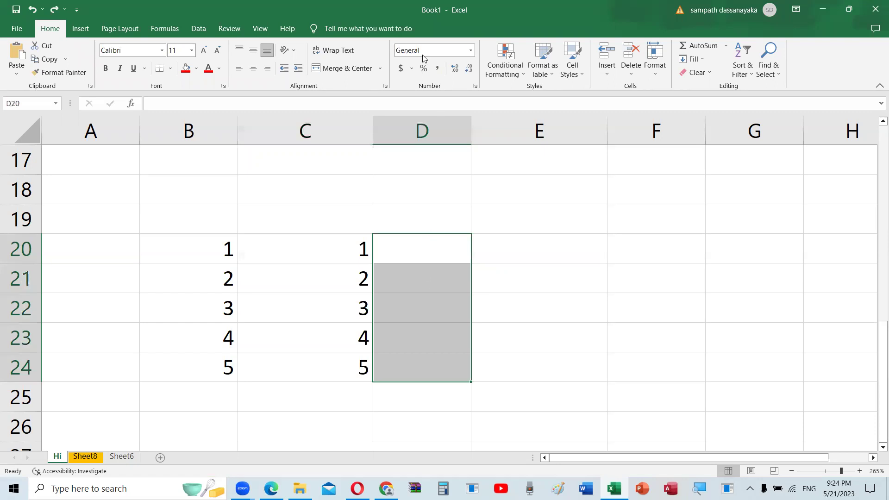
pyautogui.click(503, 280)
pyautogui.moveTo(449, 253); pyautogui.dragTo(440, 366)
pyautogui.click(470, 51)
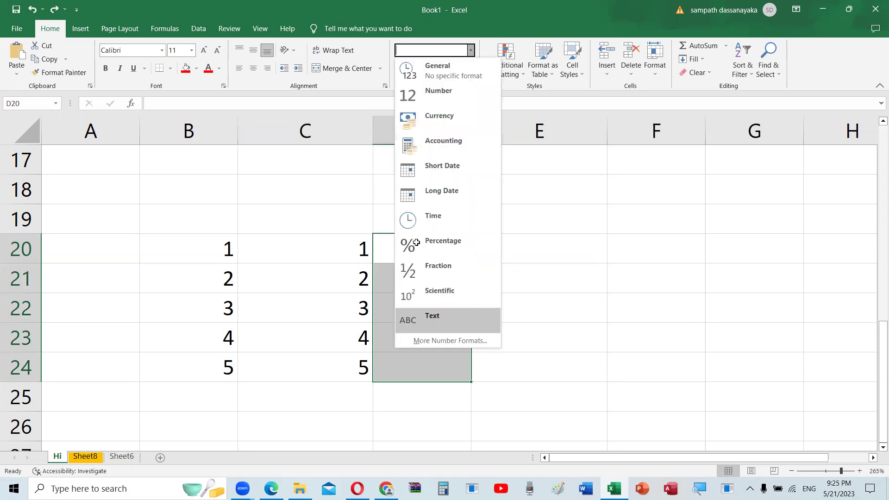
pyautogui.click(471, 316)
# - Type 01 through 05 down D20:D24, keeping the leading zeros
pyautogui.click(417, 242)
pyautogui.write('01')
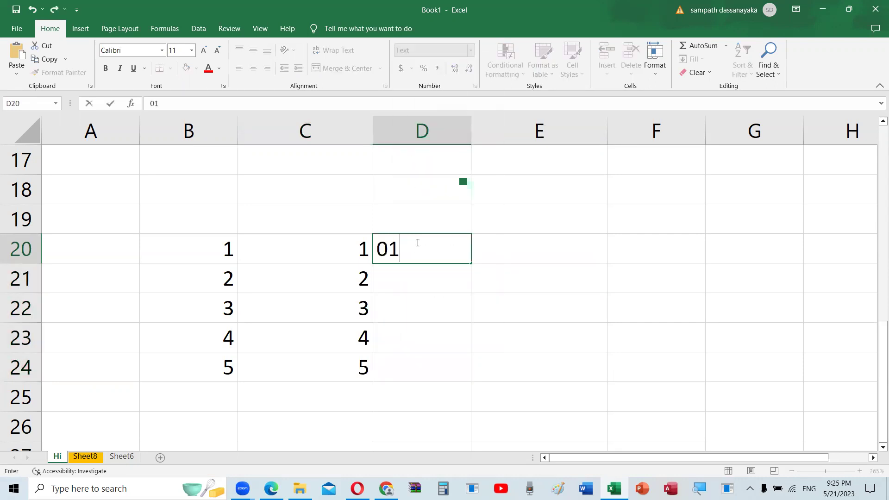
pyautogui.press('Return')
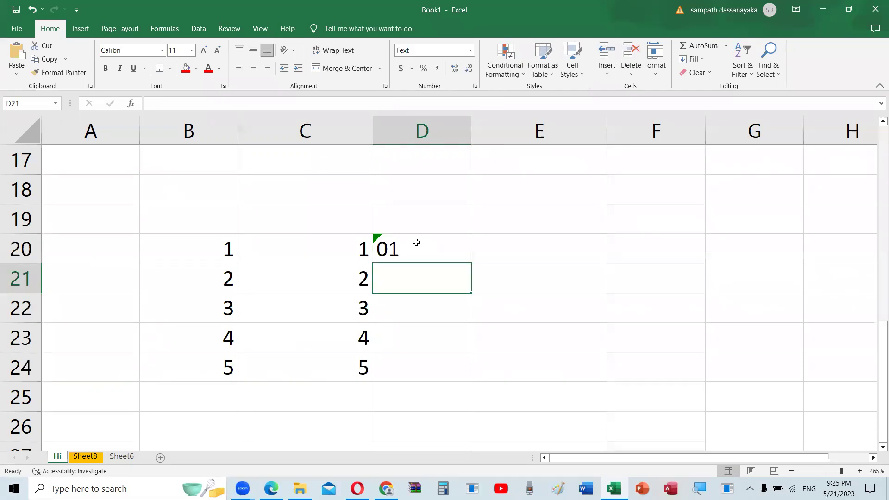
pyautogui.write('02')
pyautogui.press('Return')
pyautogui.write('03')
pyautogui.press('Return')
pyautogui.write('04')
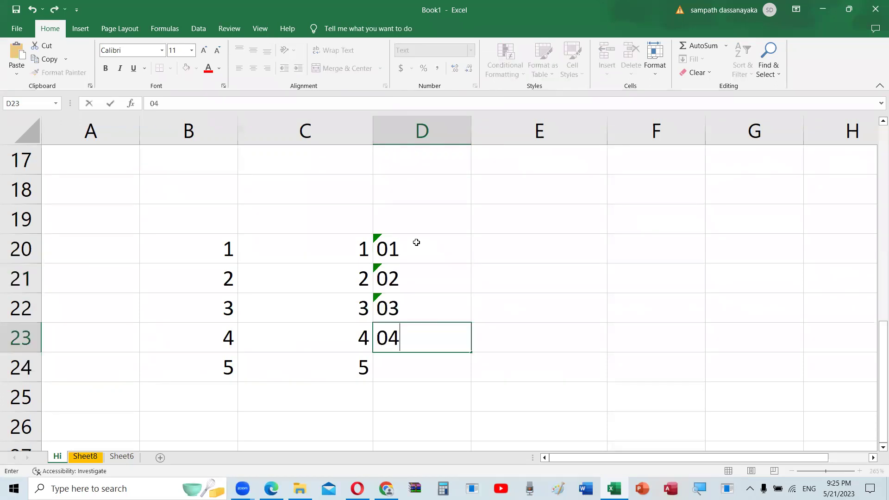
pyautogui.press('Return')
pyautogui.write('05')
pyautogui.press('Tab')
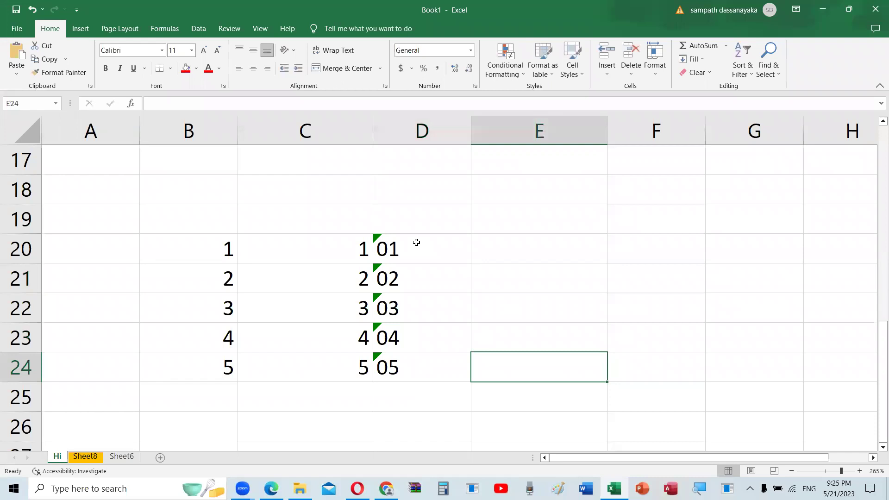
pyautogui.press('Left')
# - Overwrite D20 with 00005
pyautogui.click(407, 250)
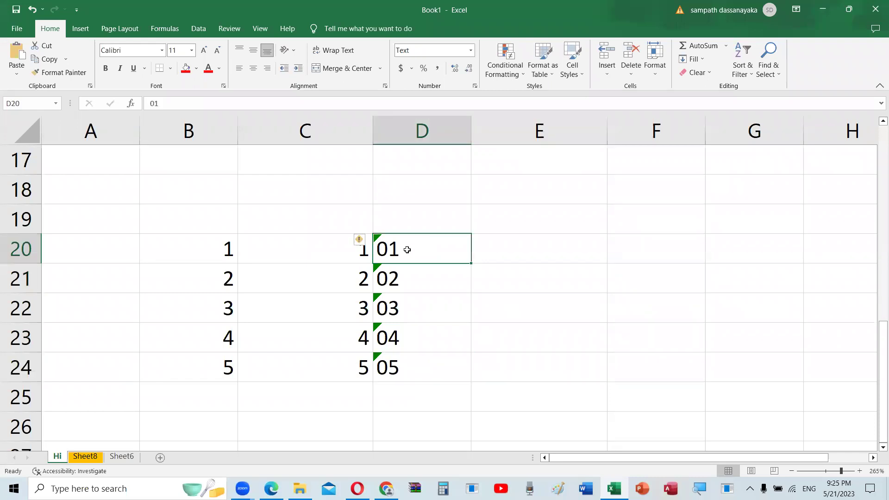
pyautogui.write('00005')
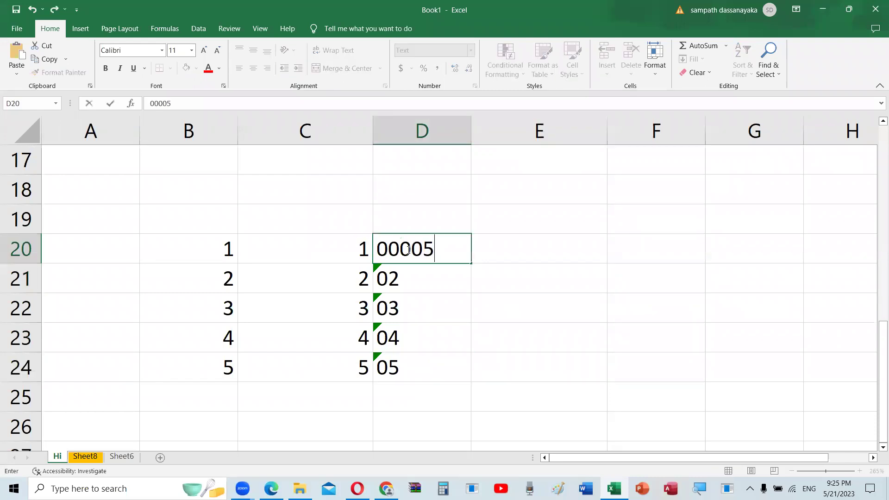
pyautogui.press('Return')
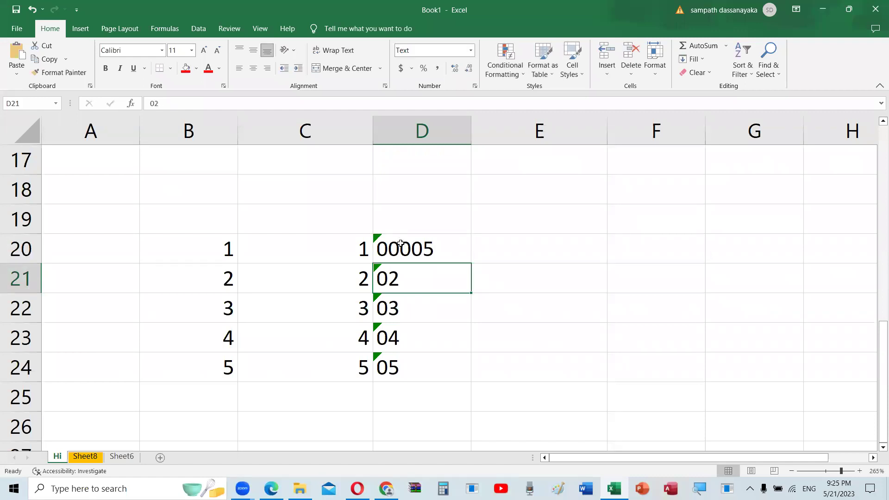
pyautogui.click(400, 244)
pyautogui.click(483, 249)
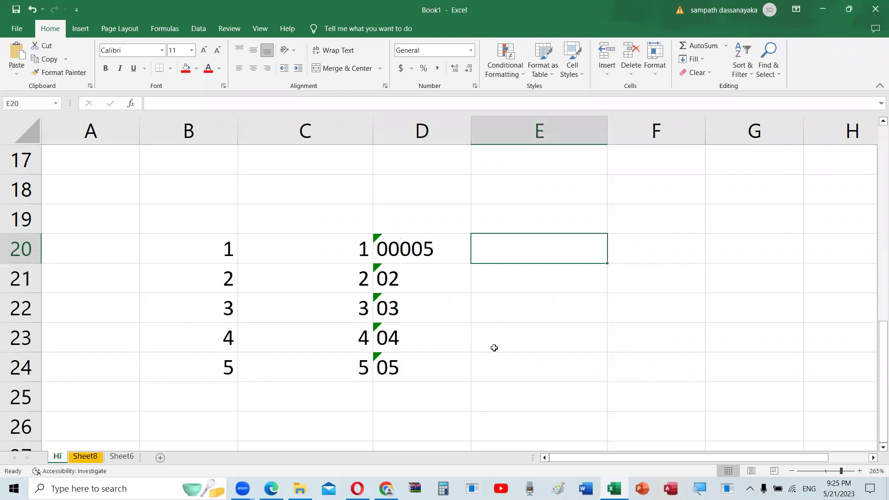
pyautogui.moveTo(494, 348); pyautogui.dragTo(493, 366)
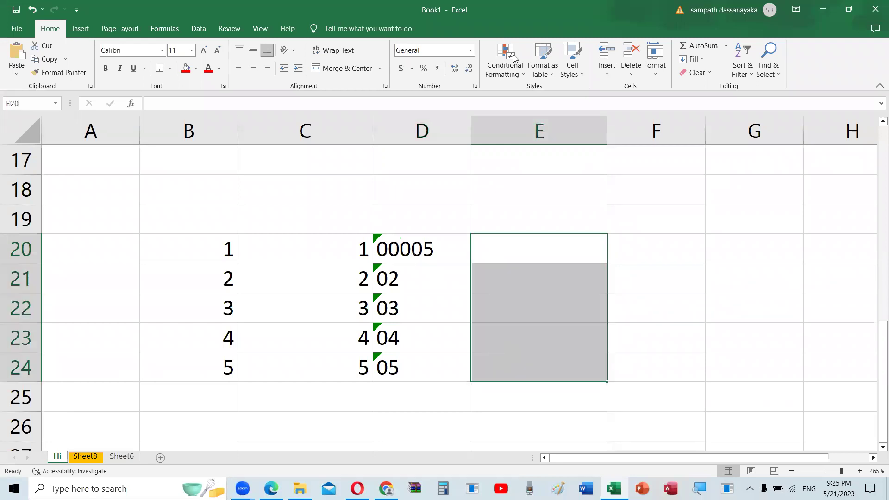
pyautogui.click(474, 87)
pyautogui.click(473, 87)
pyautogui.click(163, 198)
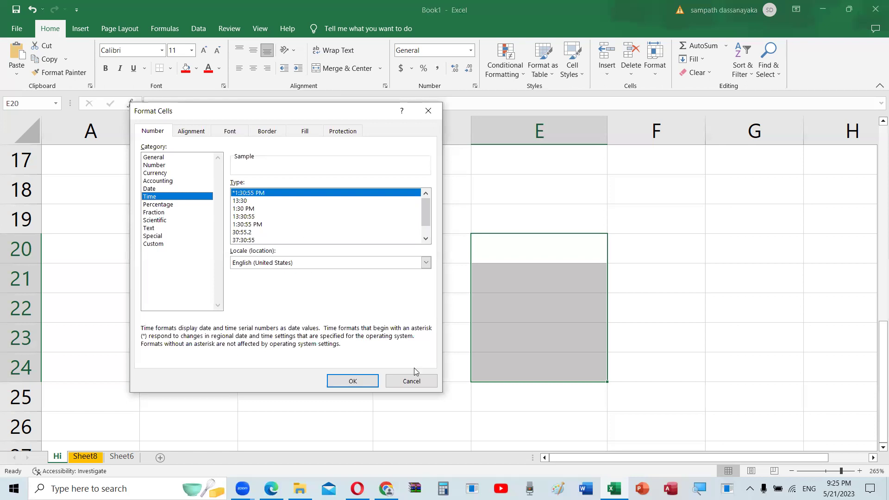
pyautogui.click(402, 381)
pyautogui.click(486, 289)
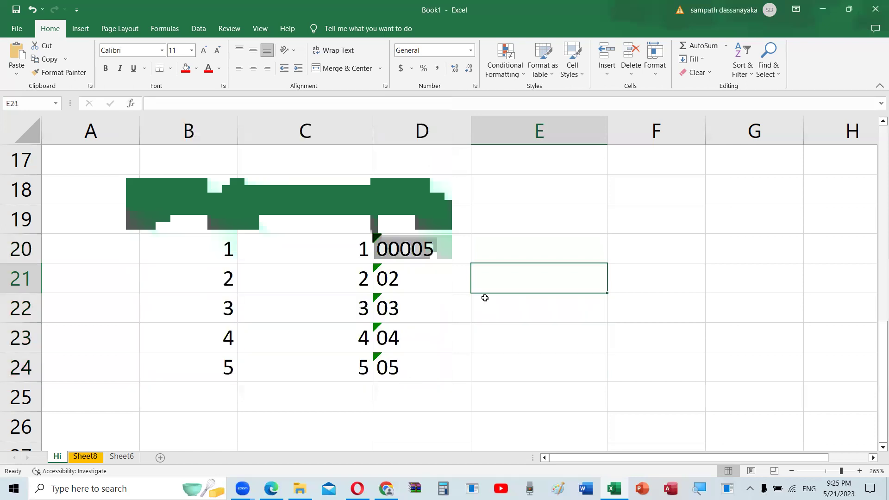
# - Switch to the PDF and scroll through the Text category leading-zero example
pyautogui.click(272, 489)
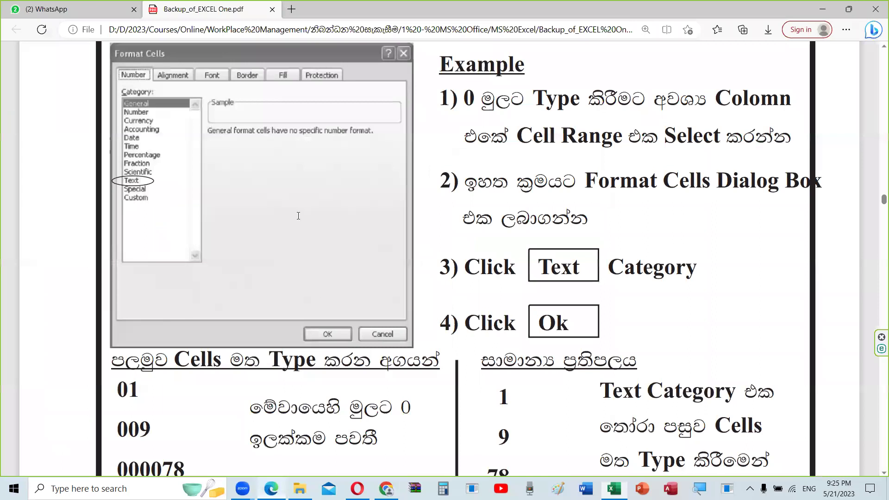
pyautogui.scroll(-8, 300, 213)
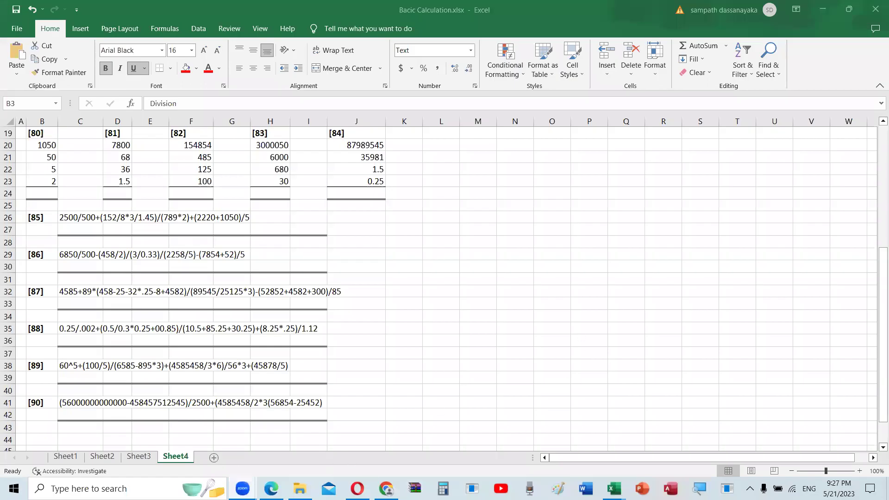
# - Scroll the PDF notes and highlight the 'Home Ribbon Groups' heading
pyautogui.click(271, 487)
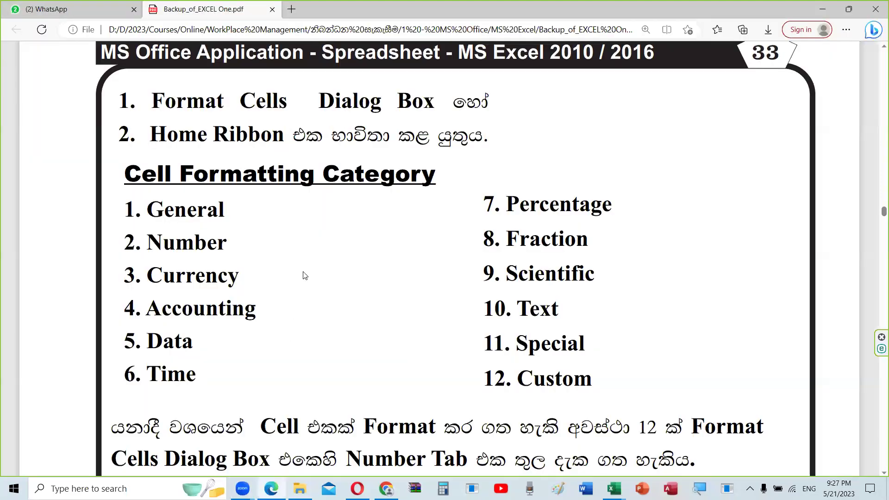
pyautogui.scroll(-5, 305, 276)
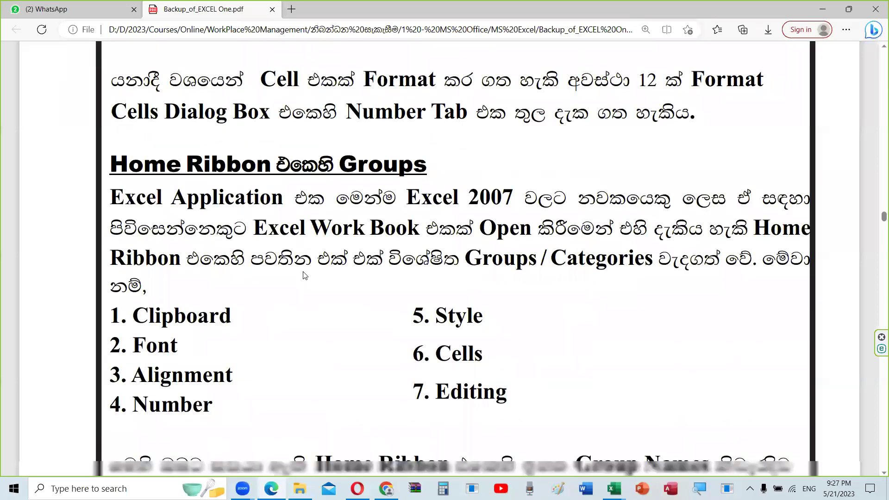
pyautogui.scroll(-8, 304, 275)
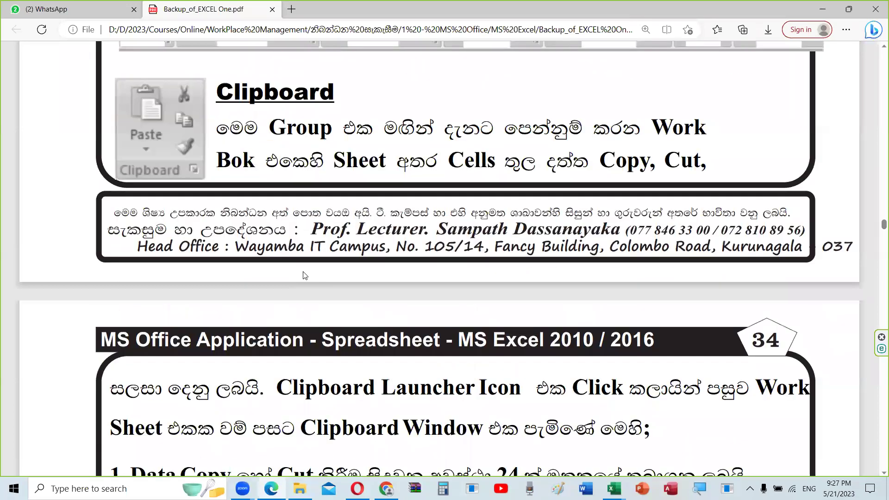
pyautogui.scroll(12, 305, 275)
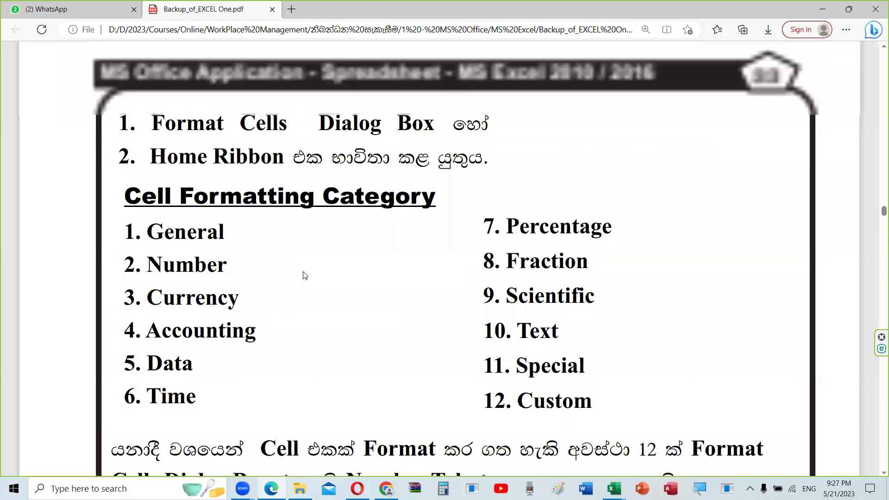
pyautogui.scroll(-3, 305, 276)
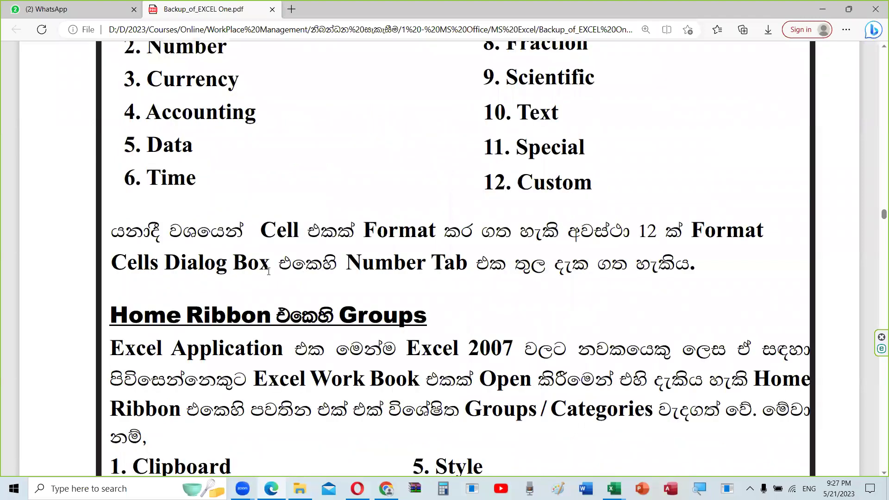
pyautogui.scroll(-2, 105, 200)
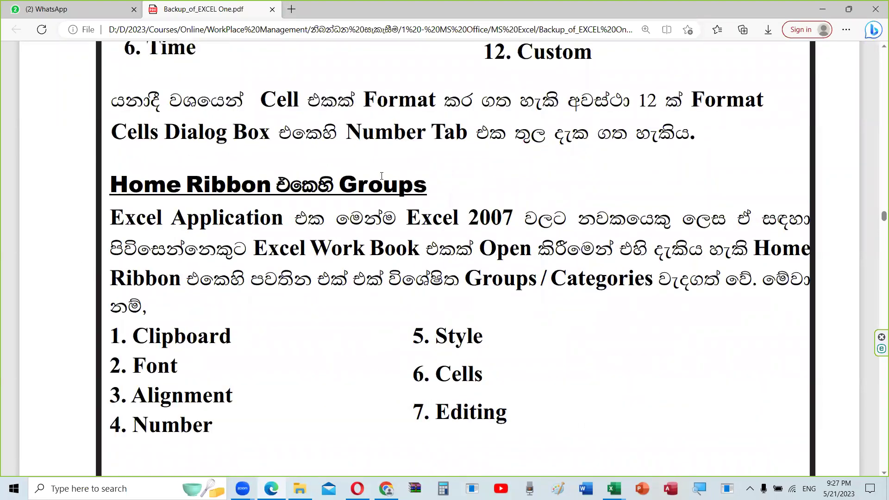
pyautogui.tripleClick(381, 176)
pyautogui.moveTo(426, 173); pyautogui.dragTo(427, 172)
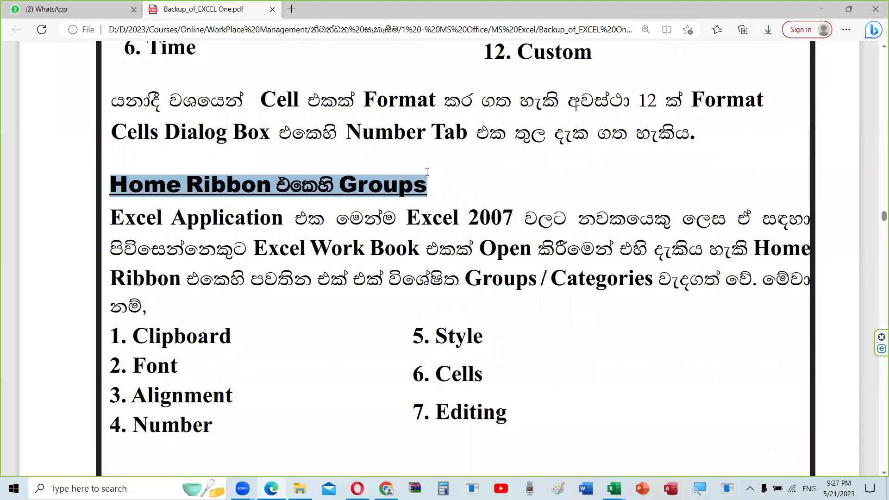
# - Scroll through the Home Ribbon groups notes, then switch to the Bacic Calculation workbook
pyautogui.scroll(-3, 440, 203)
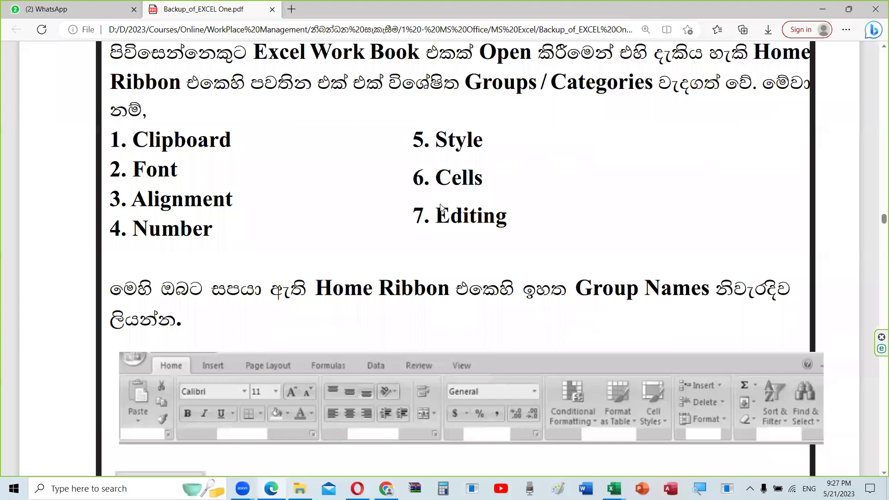
pyautogui.scroll(-10, 441, 207)
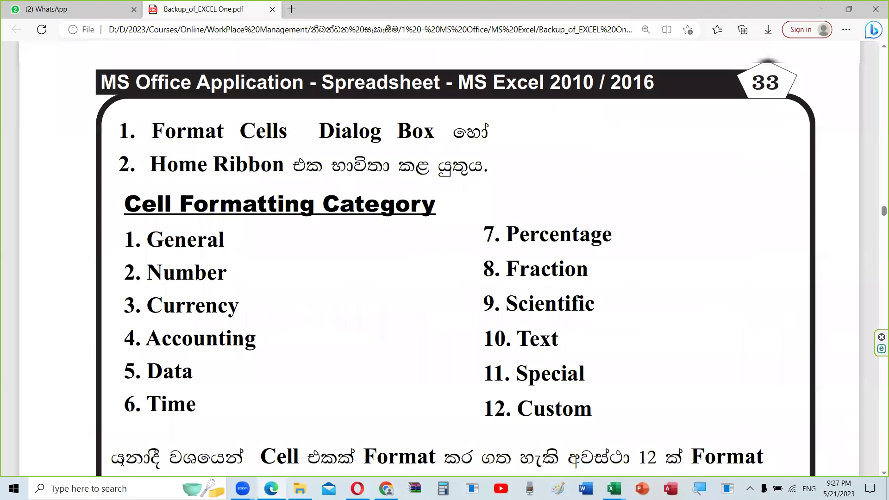
pyautogui.scroll(-3, 122, 462)
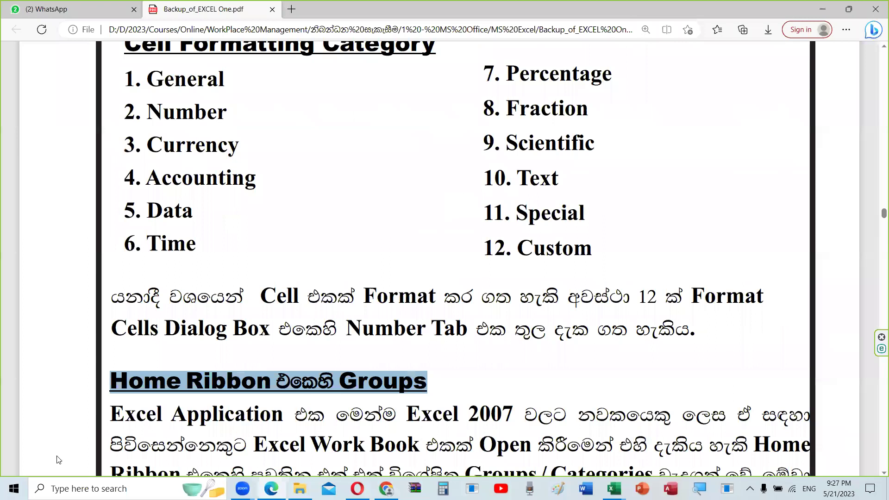
pyautogui.hotkey('alt', 'Tab')
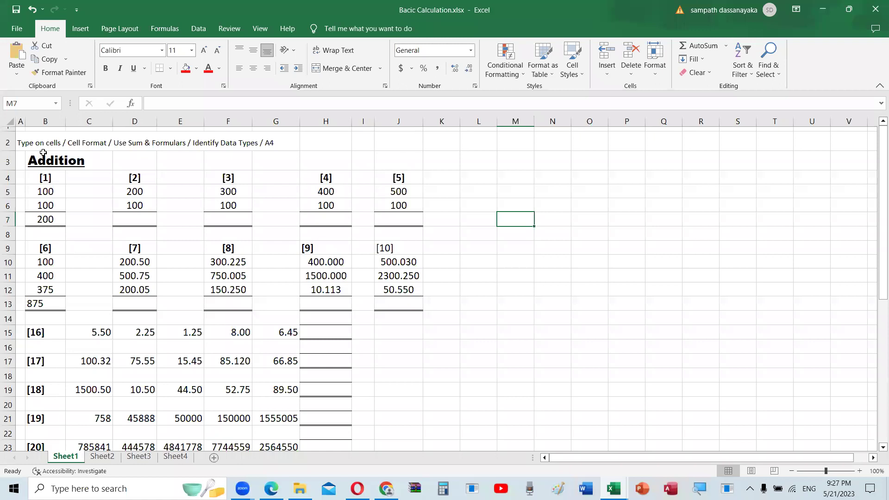
# - Check the =B5+B6 sum formula in B7 on the Addition sheet
pyautogui.keyDown('ctrl'); pyautogui.scroll(3, 57, 233); pyautogui.keyUp('ctrl')
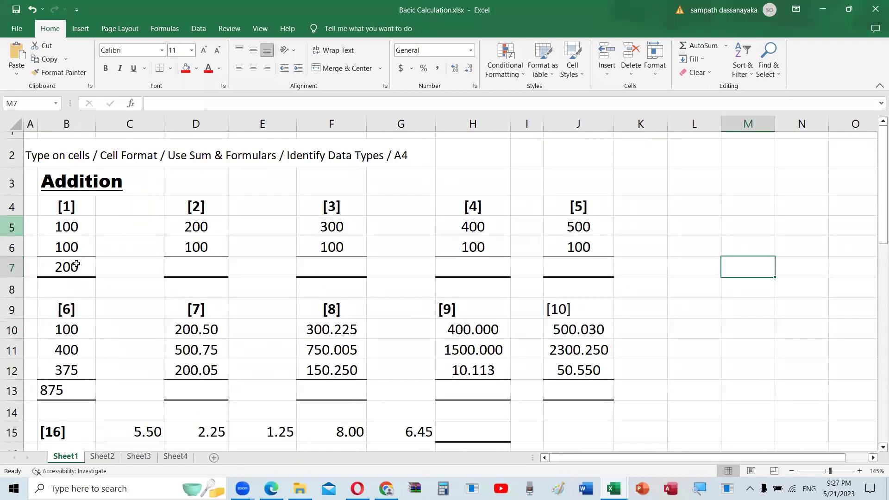
pyautogui.click(76, 265)
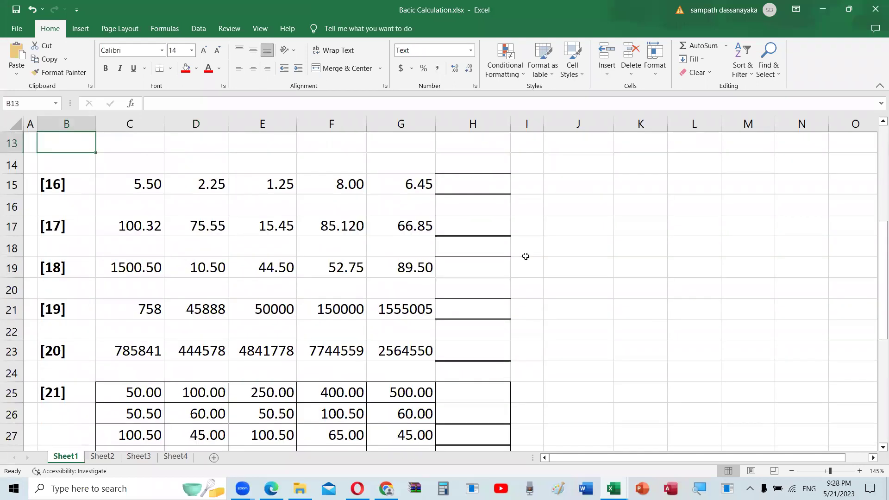
pyautogui.scroll(-5, 525, 256)
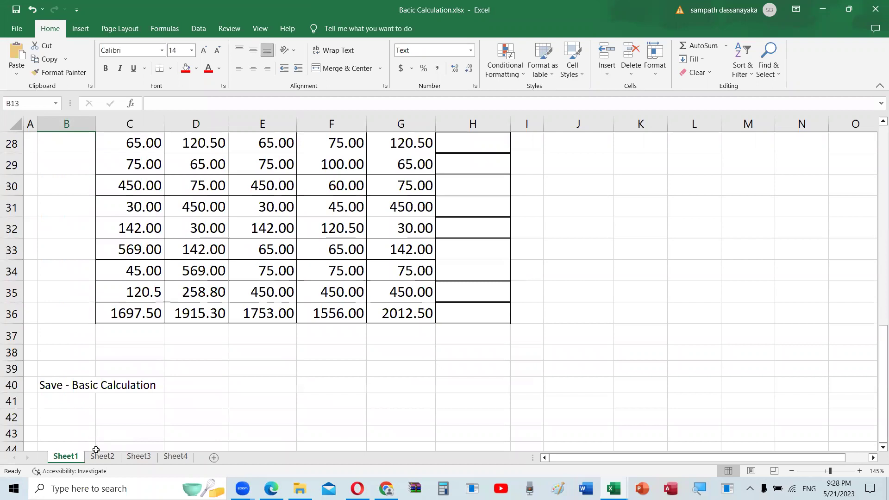
pyautogui.scroll(9, 99, 457)
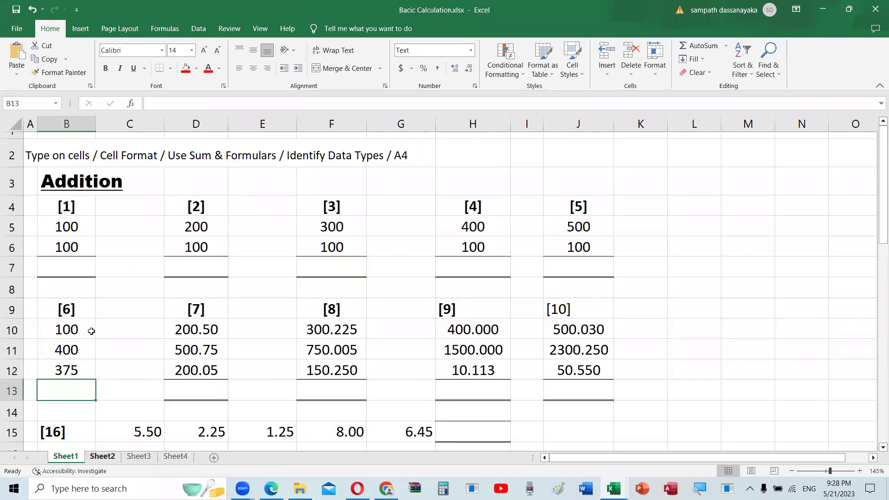
# - Look through the Subtractions, Multiplications and Division sheets, then return to Addition
pyautogui.hotkey('ctrl', 'pagedown')
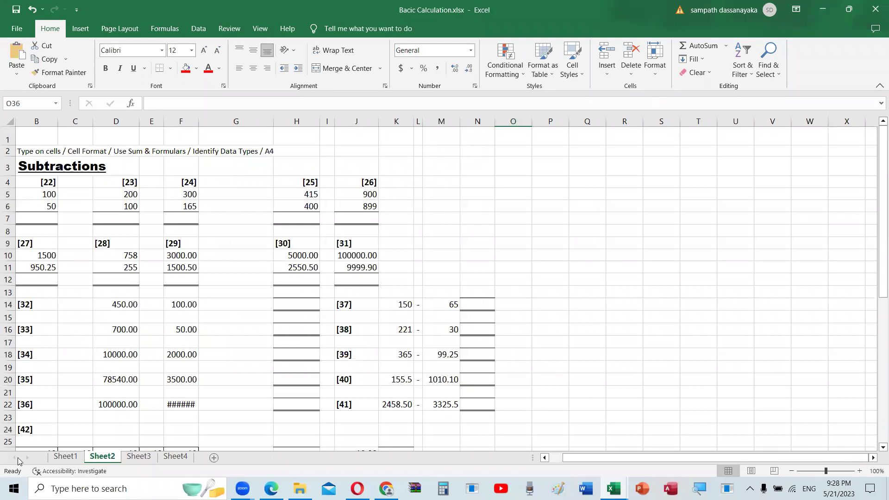
pyautogui.scroll(-5, 115, 400)
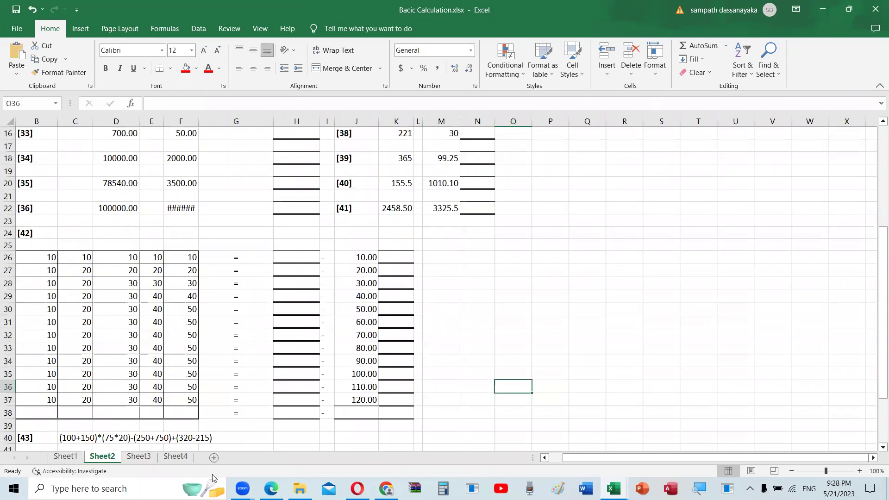
pyautogui.click(130, 456)
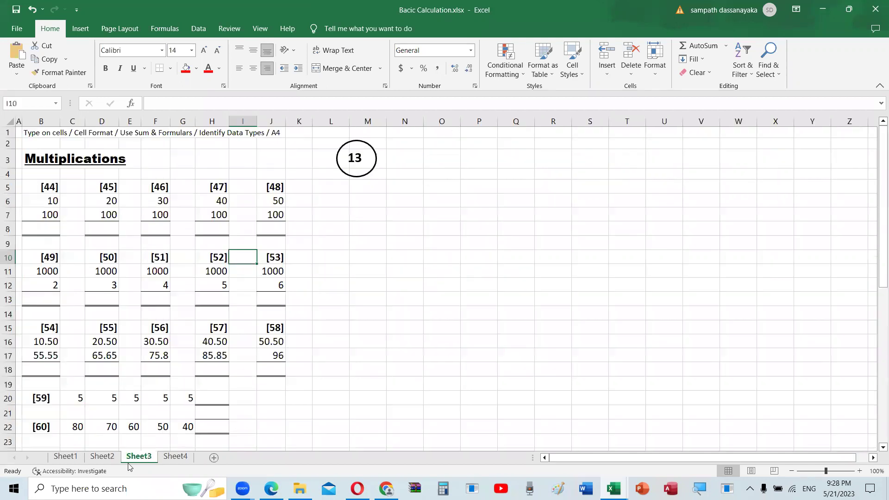
pyautogui.click(176, 456)
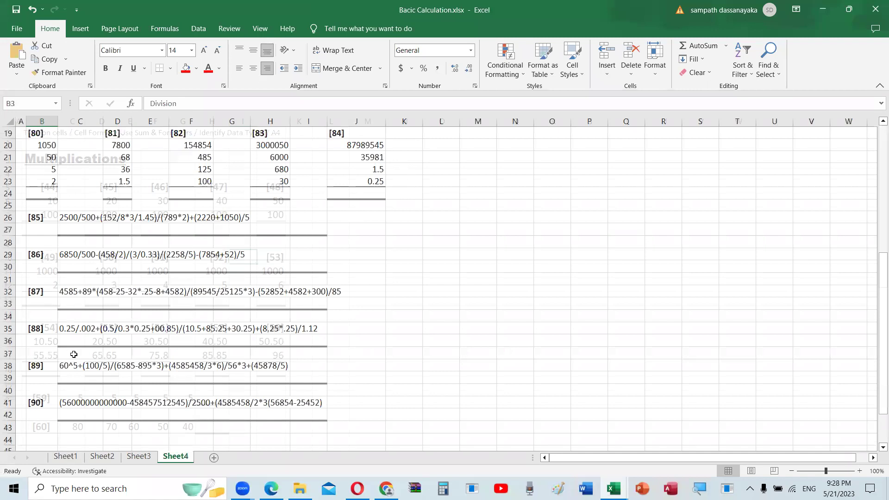
pyautogui.hotkey('ctrl', 'pageup')
pyautogui.hotkey('ctrl', 'pageup')
pyautogui.hotkey('ctrl', 'pageup')
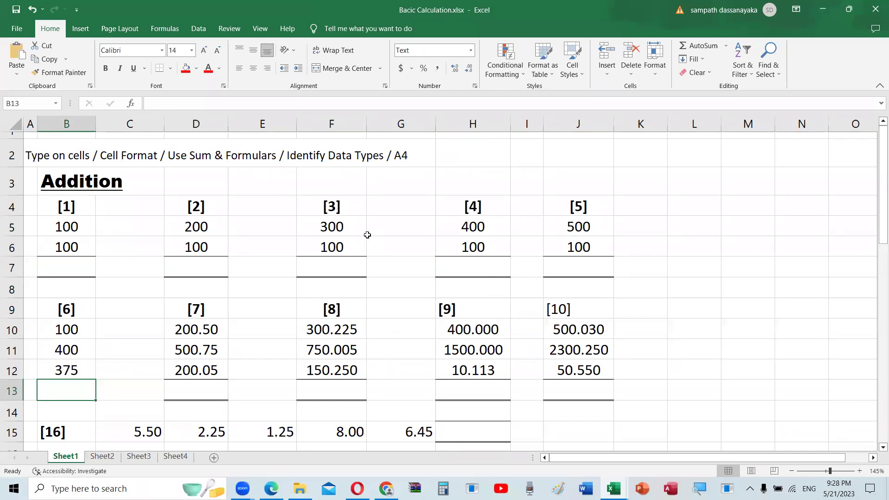
# - Scroll through the Addition and Subtractions sheets, then move on to Multiplications and Division
pyautogui.click(58, 183)
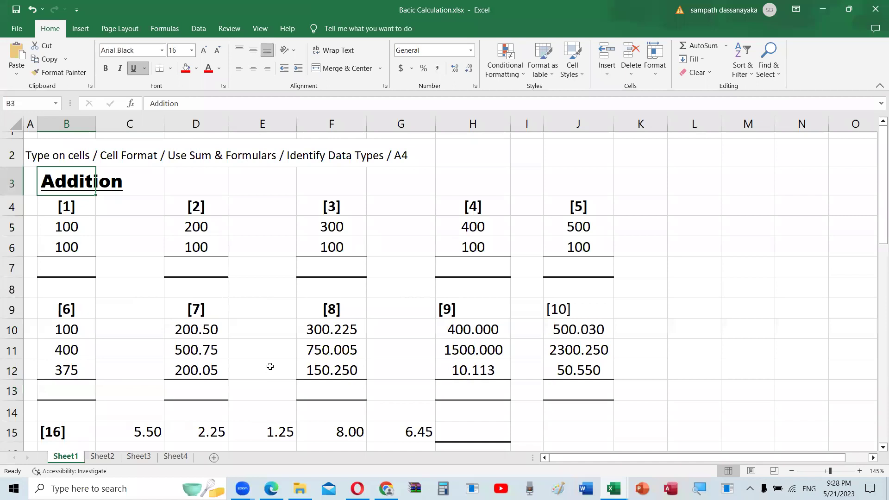
pyautogui.scroll(-10, 270, 366)
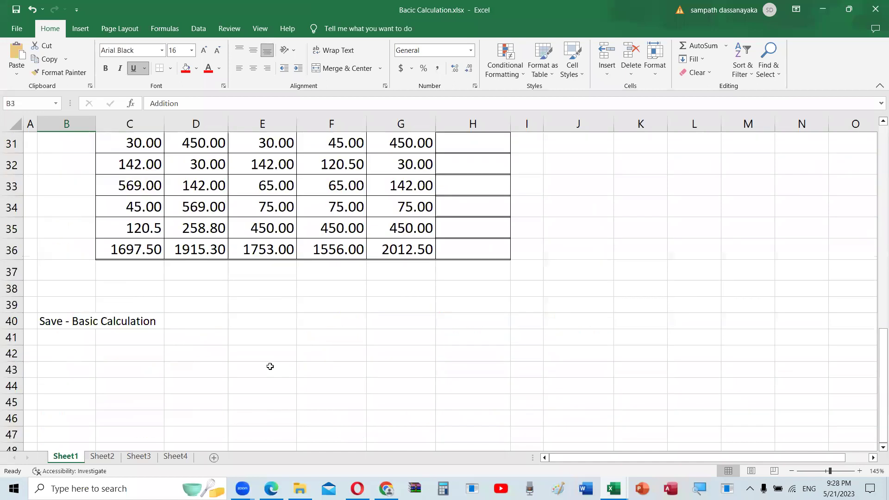
pyautogui.click(101, 456)
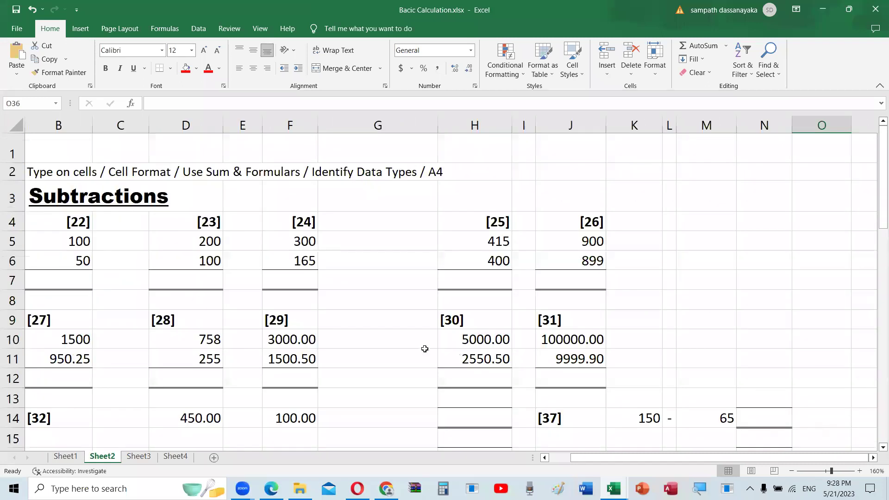
pyautogui.scroll(-14, 421, 340)
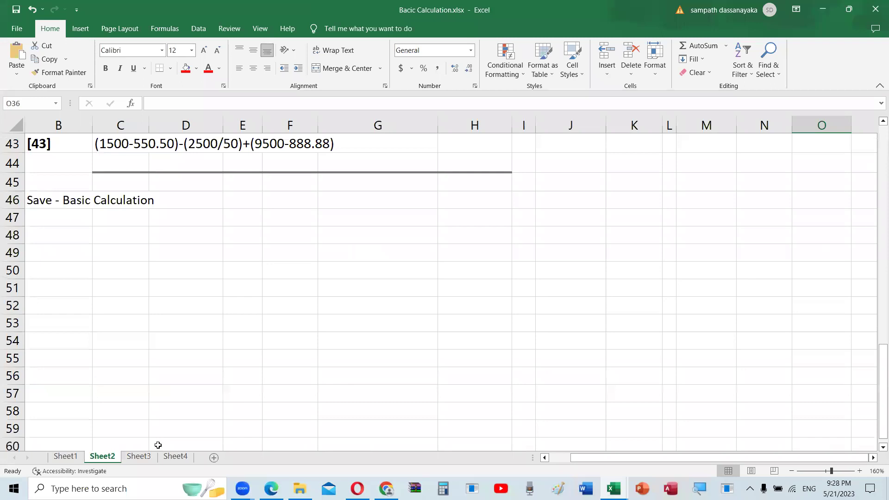
pyautogui.hotkey('ctrl', 'pagedown')
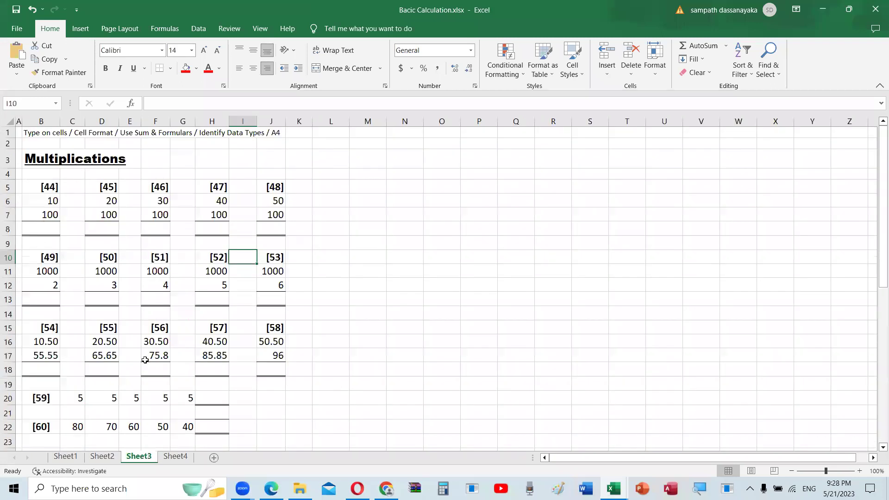
pyautogui.hotkey('ctrl', 'pagedown')
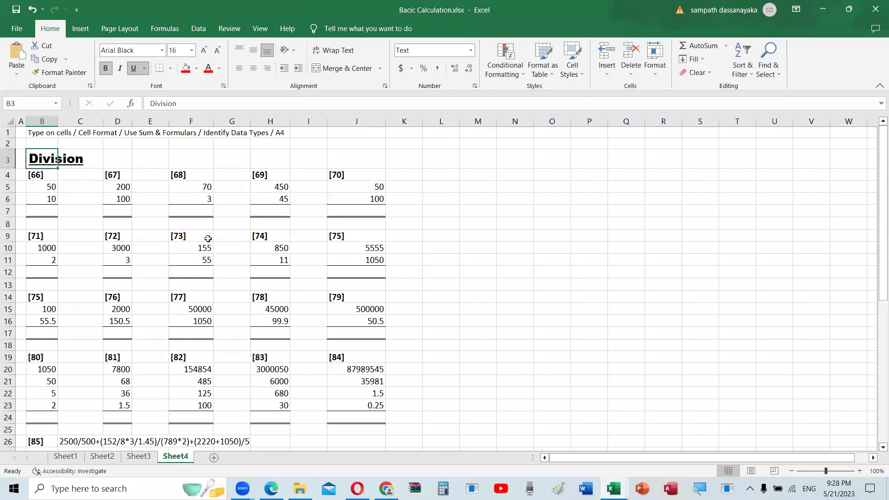
# - Inspect the Division expressions for problems [88] and [90] on Sheet4
pyautogui.scroll(-10, 208, 238)
pyautogui.keyDown('ctrl'); pyautogui.scroll(4, 208, 239); pyautogui.keyUp('ctrl')
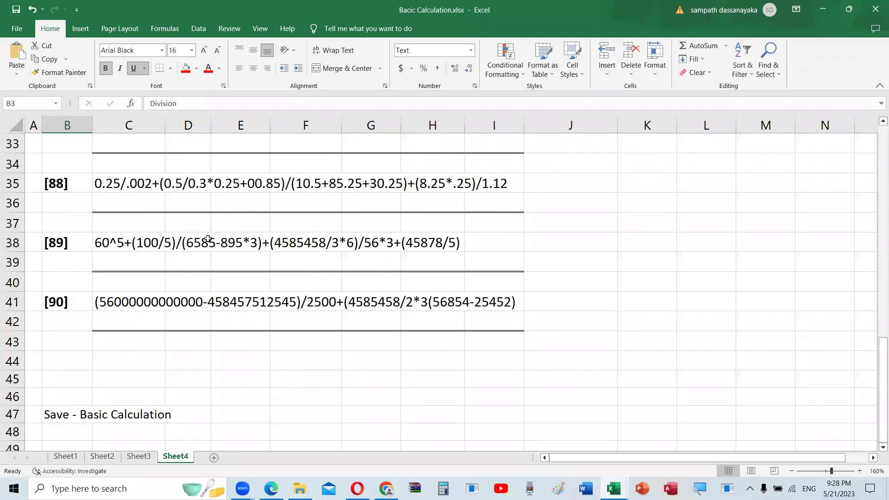
pyautogui.scroll(2, 208, 239)
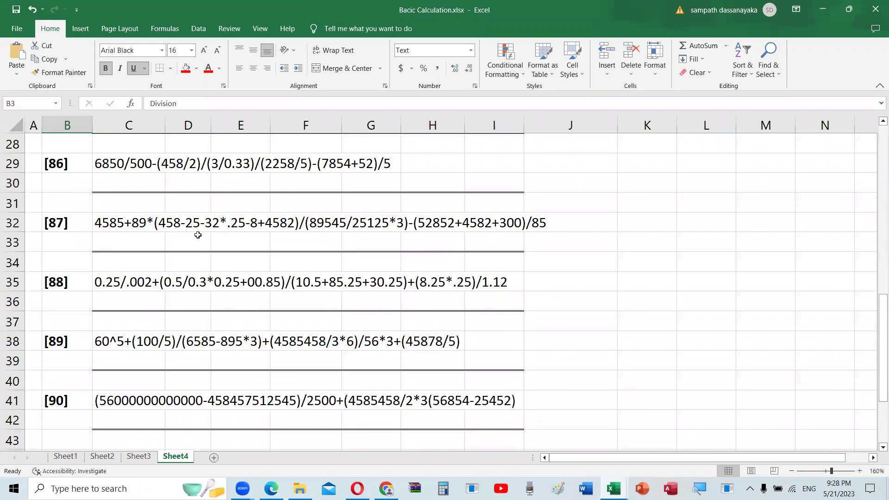
pyautogui.click(146, 283)
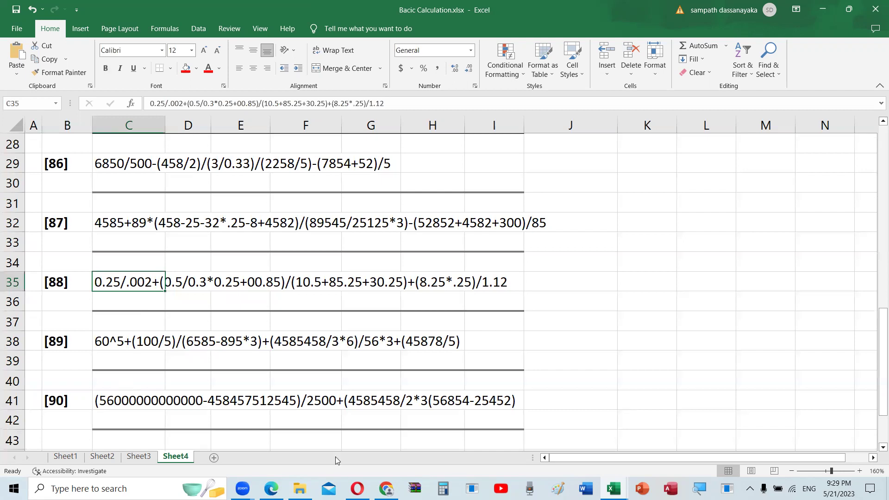
pyautogui.click(125, 399)
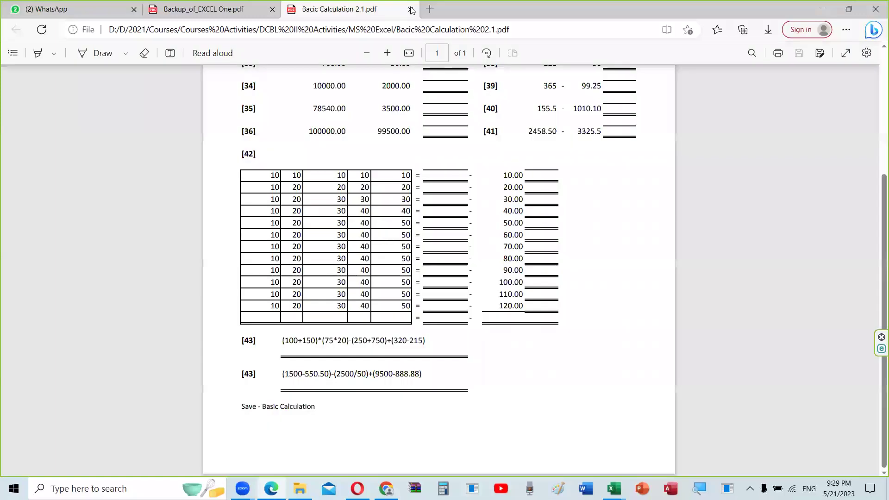
# - Close the Bacic Calculation 2.1 PDF and scroll Backup_of_EXCEL One.pdf toward the Clipboard section
pyautogui.scroll(4, 216, 123)
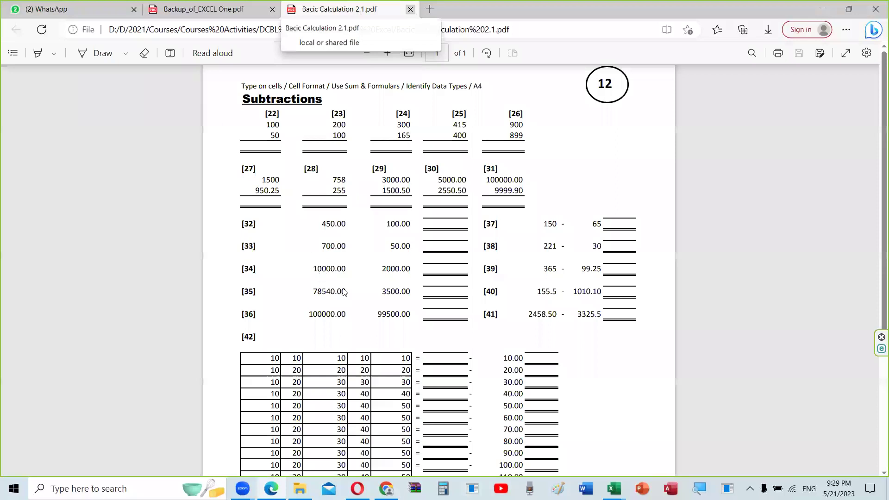
pyautogui.hotkey('ctrl', 'w')
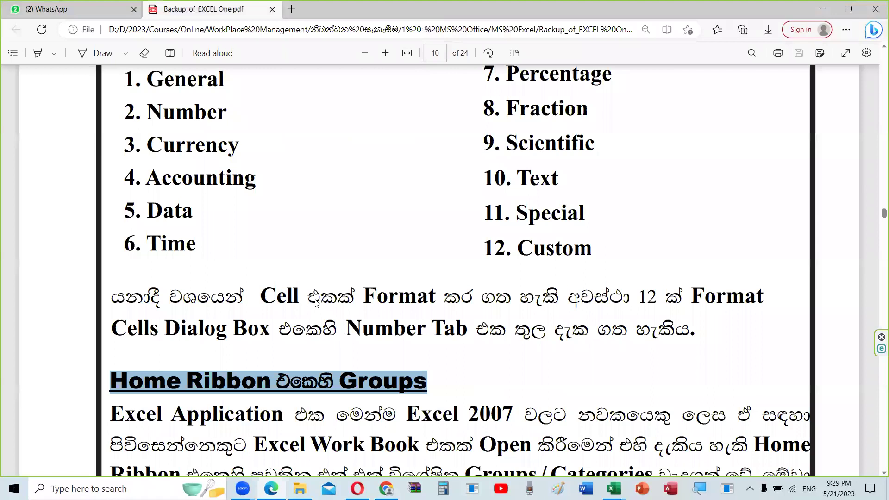
pyautogui.scroll(-10, 315, 302)
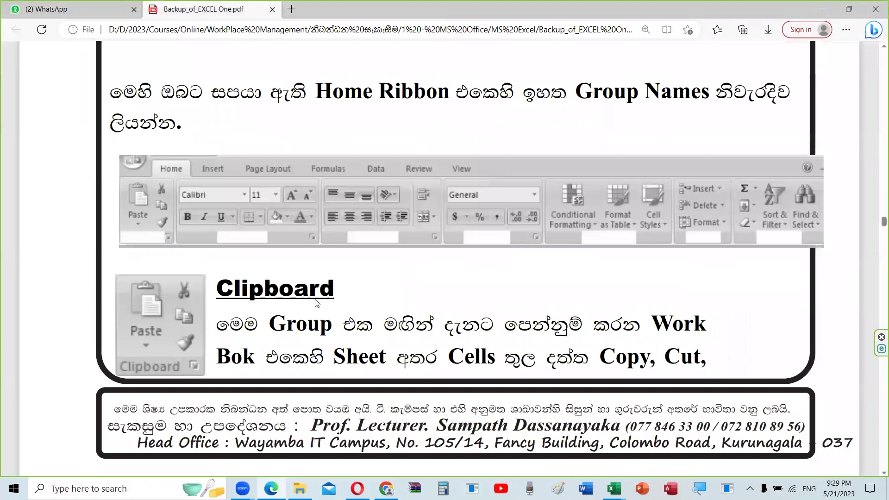